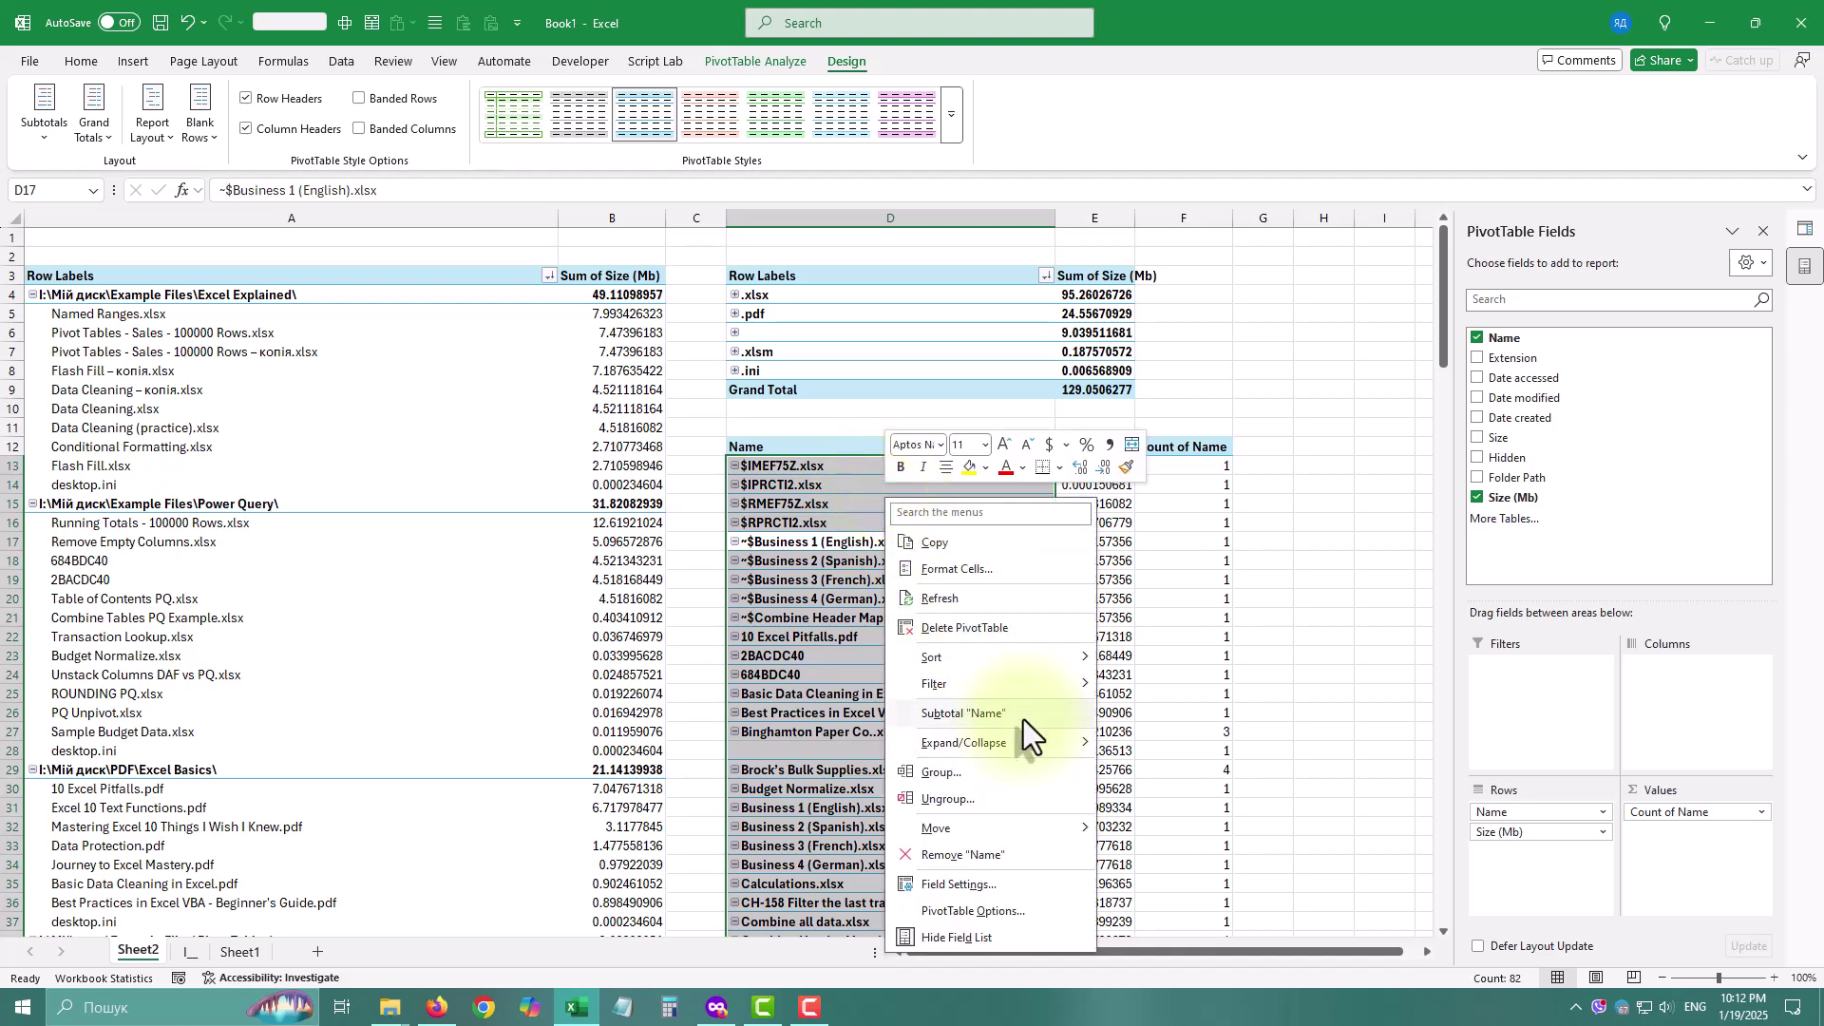
Sort the file-name PivotTable descending by Count of Name
{"action": "mouse_move", "coordinate": [994, 648]}
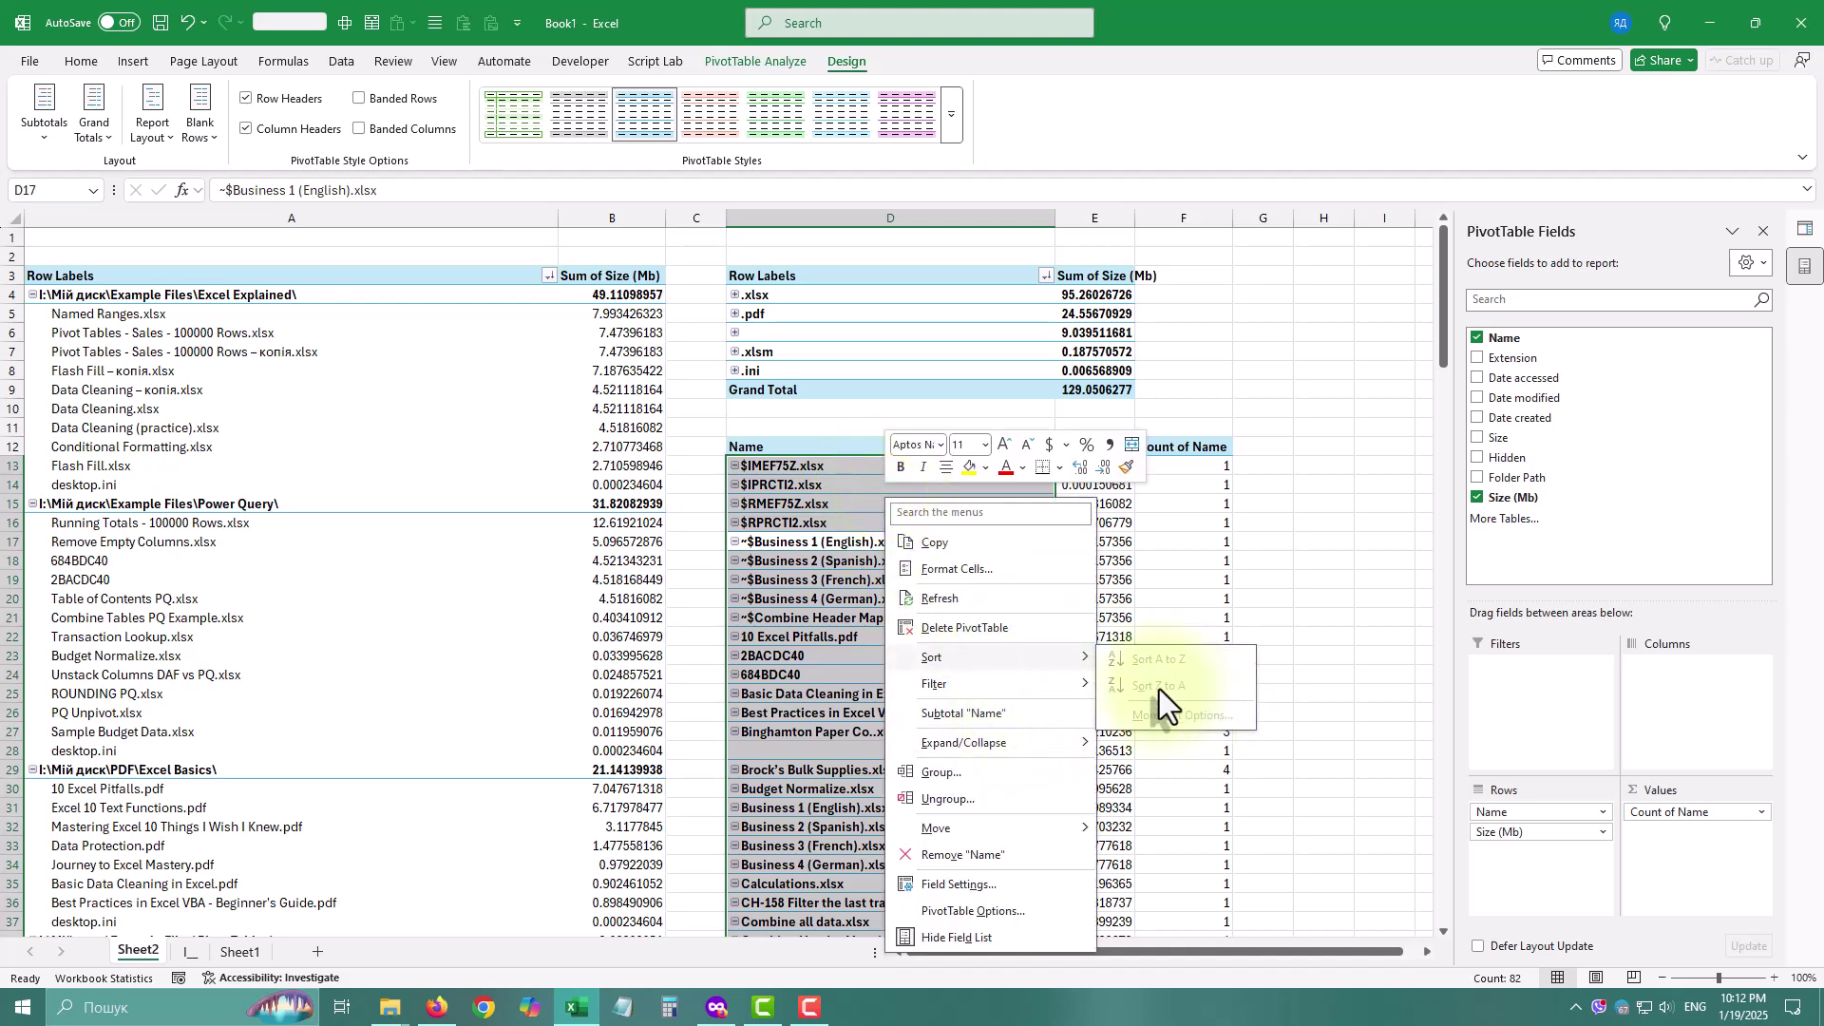
{"action": "left_click", "coordinate": [1222, 560]}
{"action": "right_click", "coordinate": [918, 504]}
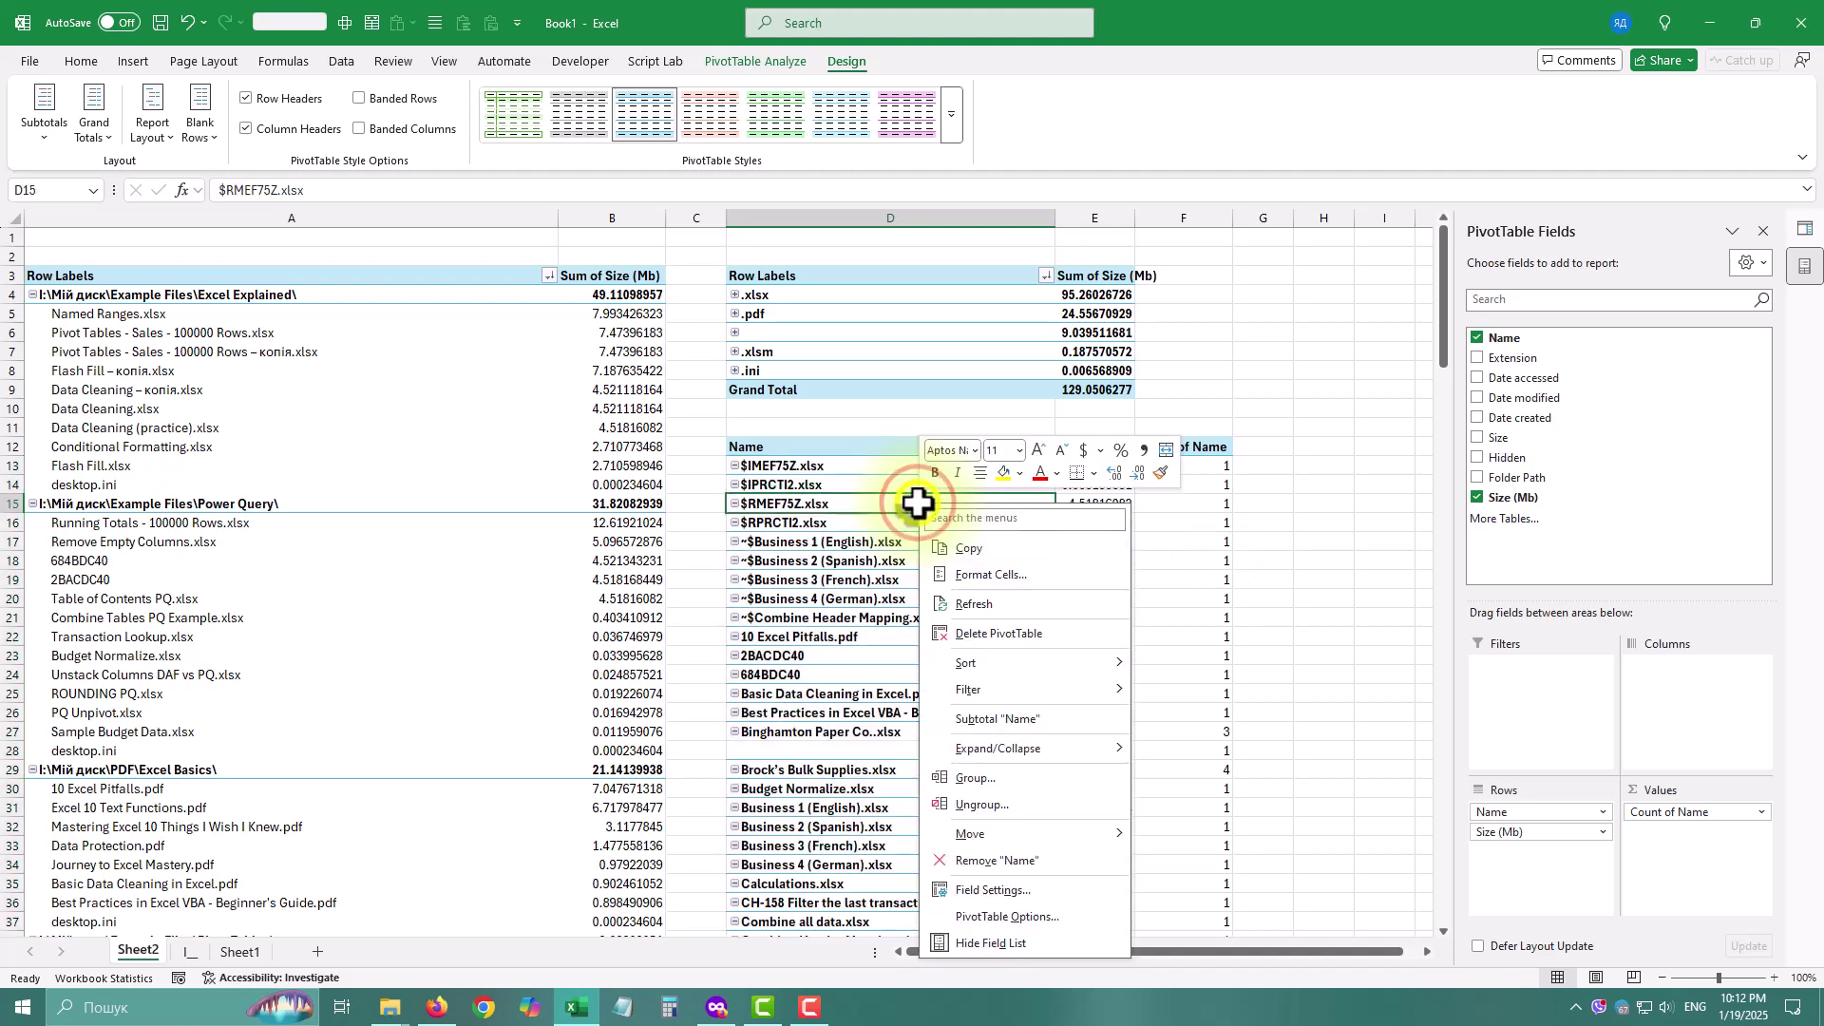
{"action": "mouse_move", "coordinate": [1085, 660]}
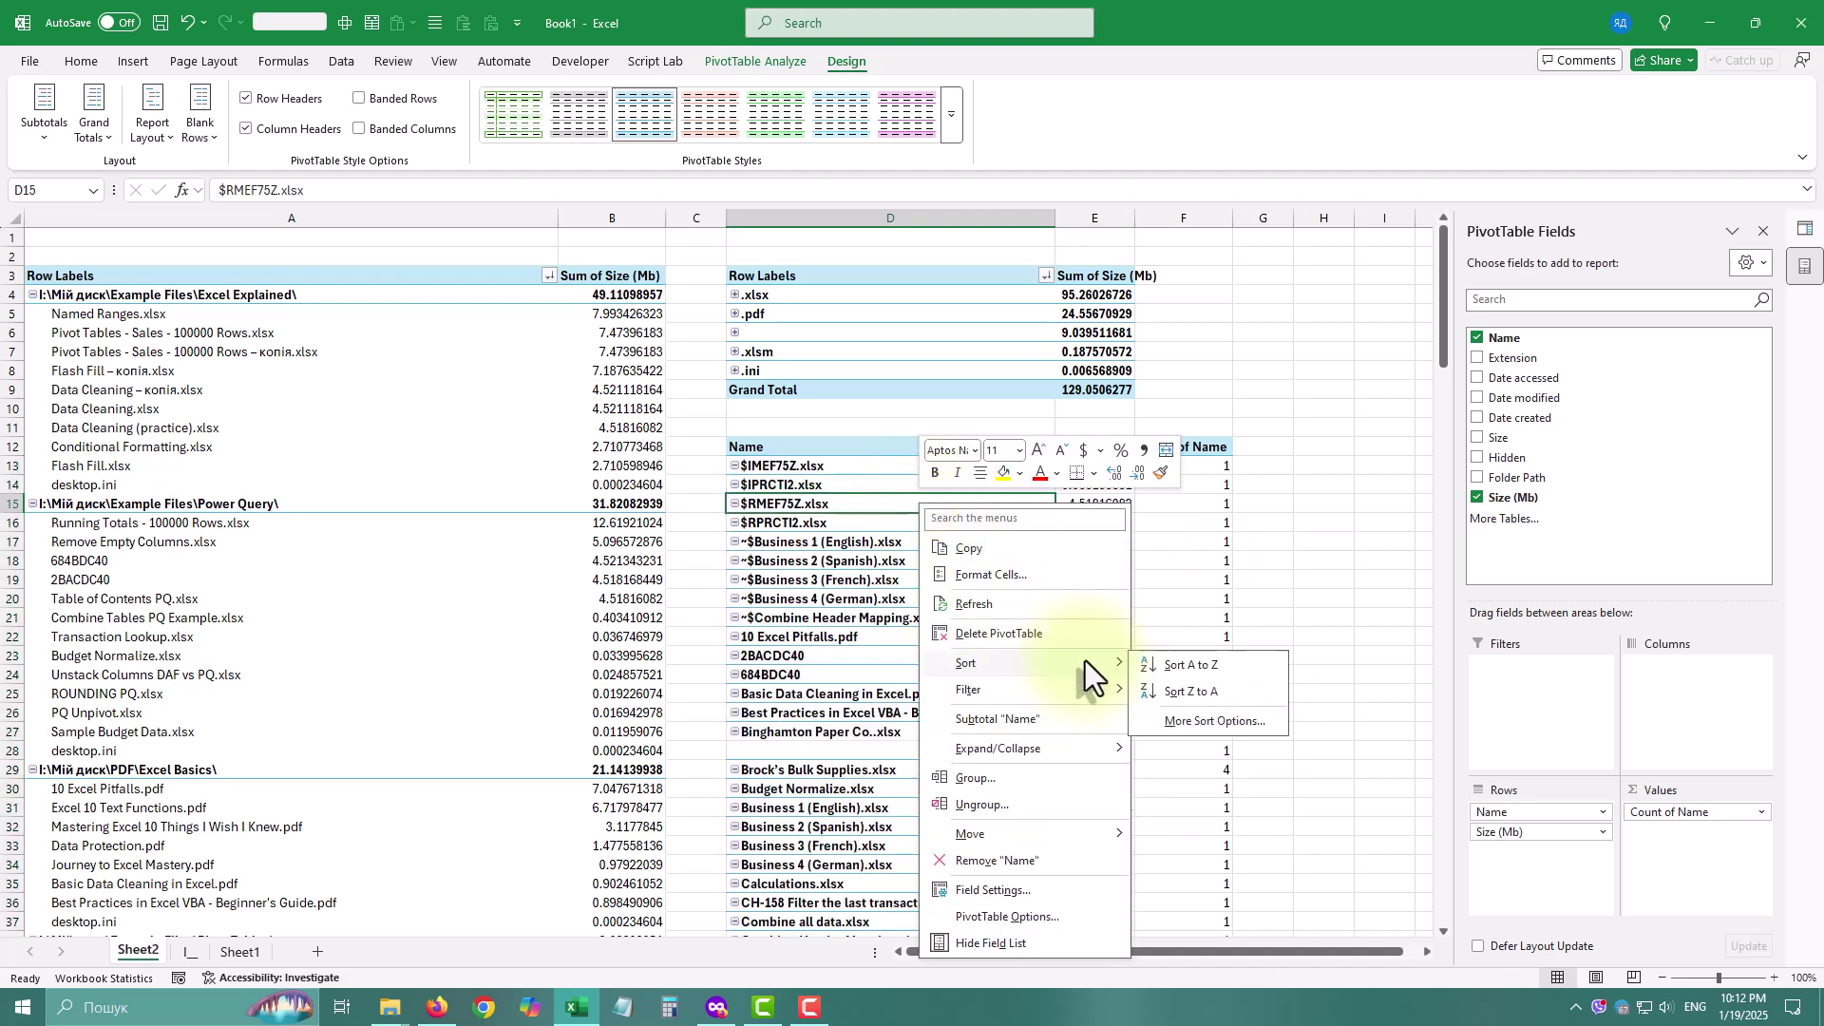
{"action": "left_click", "coordinate": [1233, 715]}
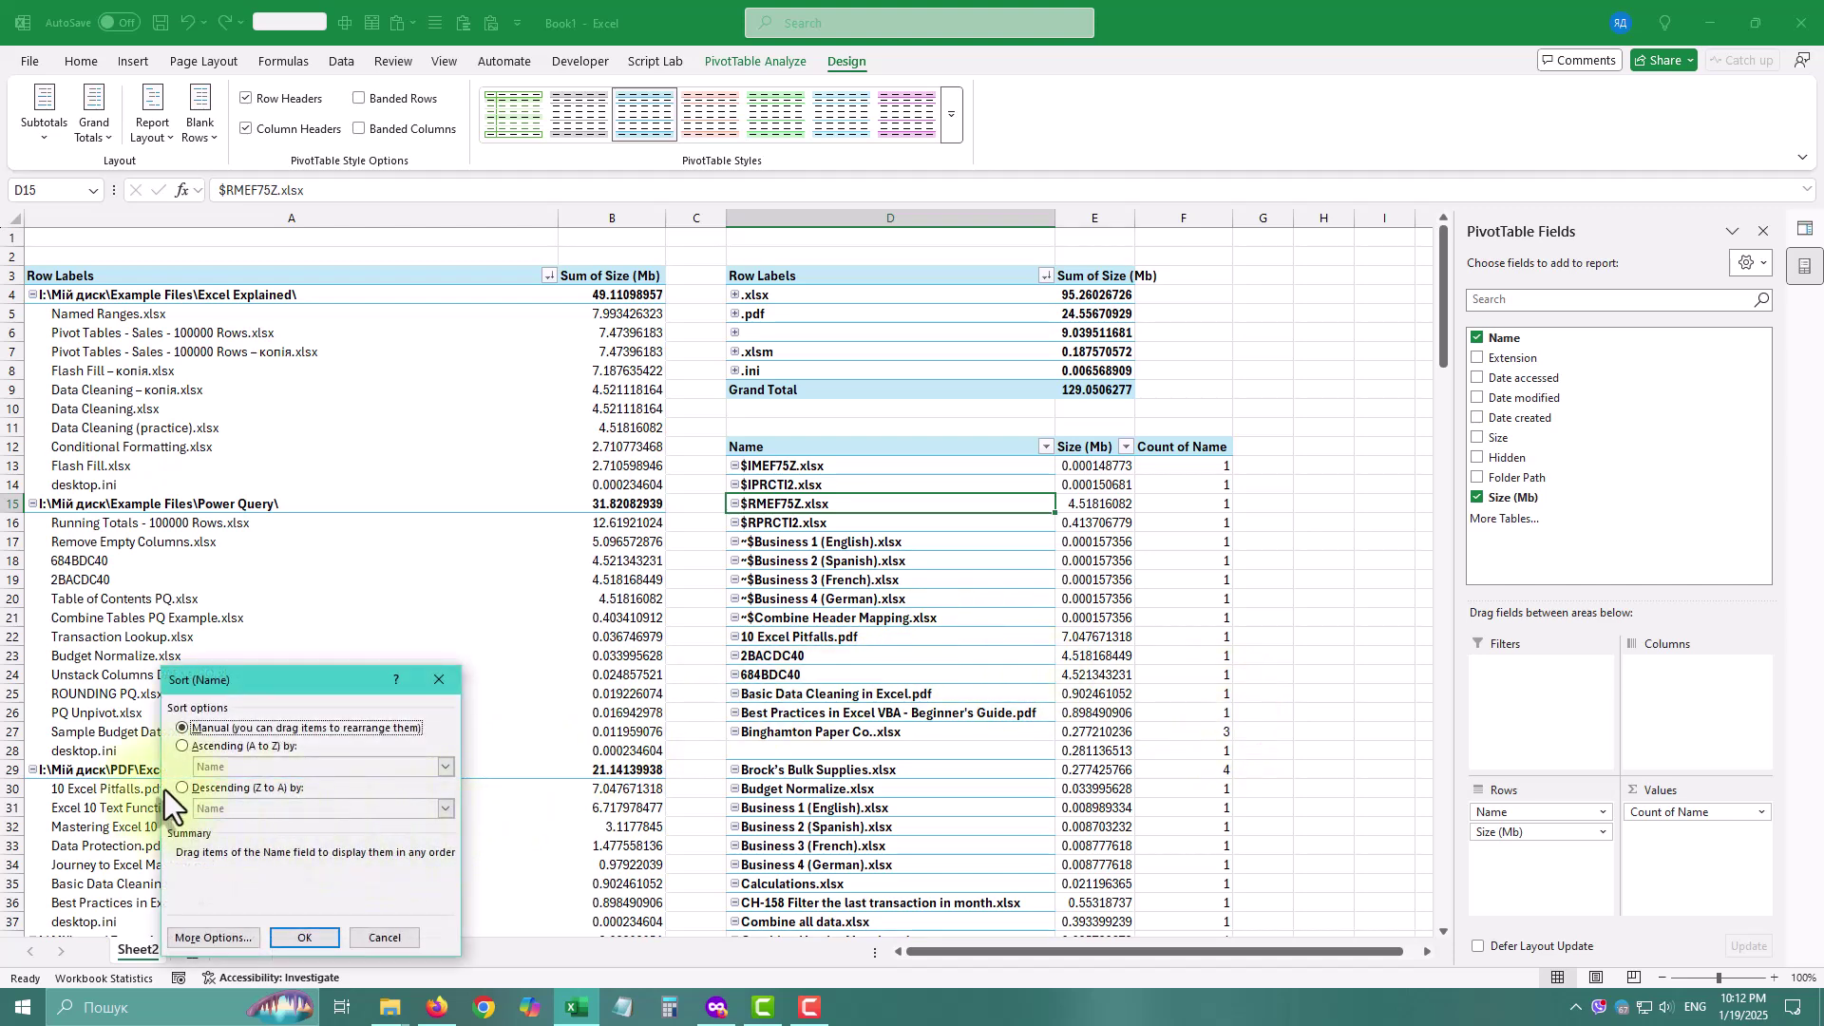
{"action": "left_click", "coordinate": [201, 789]}
{"action": "left_click", "coordinate": [246, 808]}
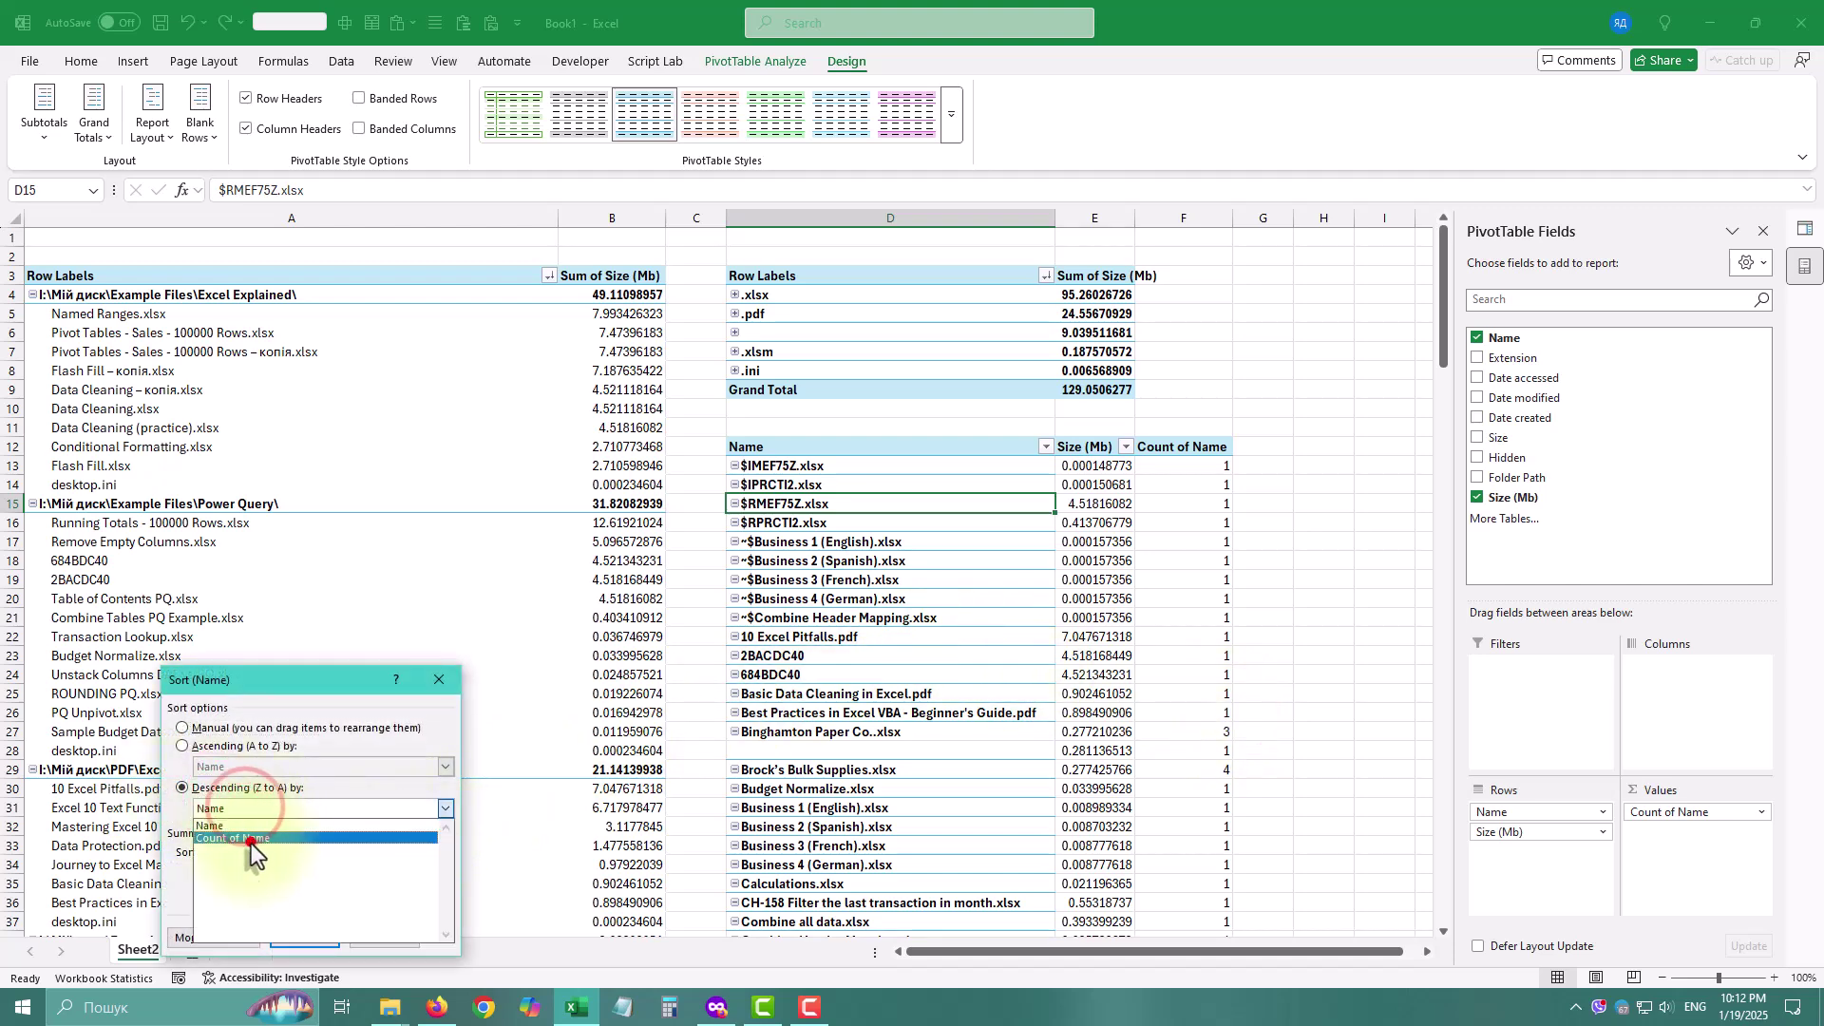
{"action": "left_click", "coordinate": [251, 839]}
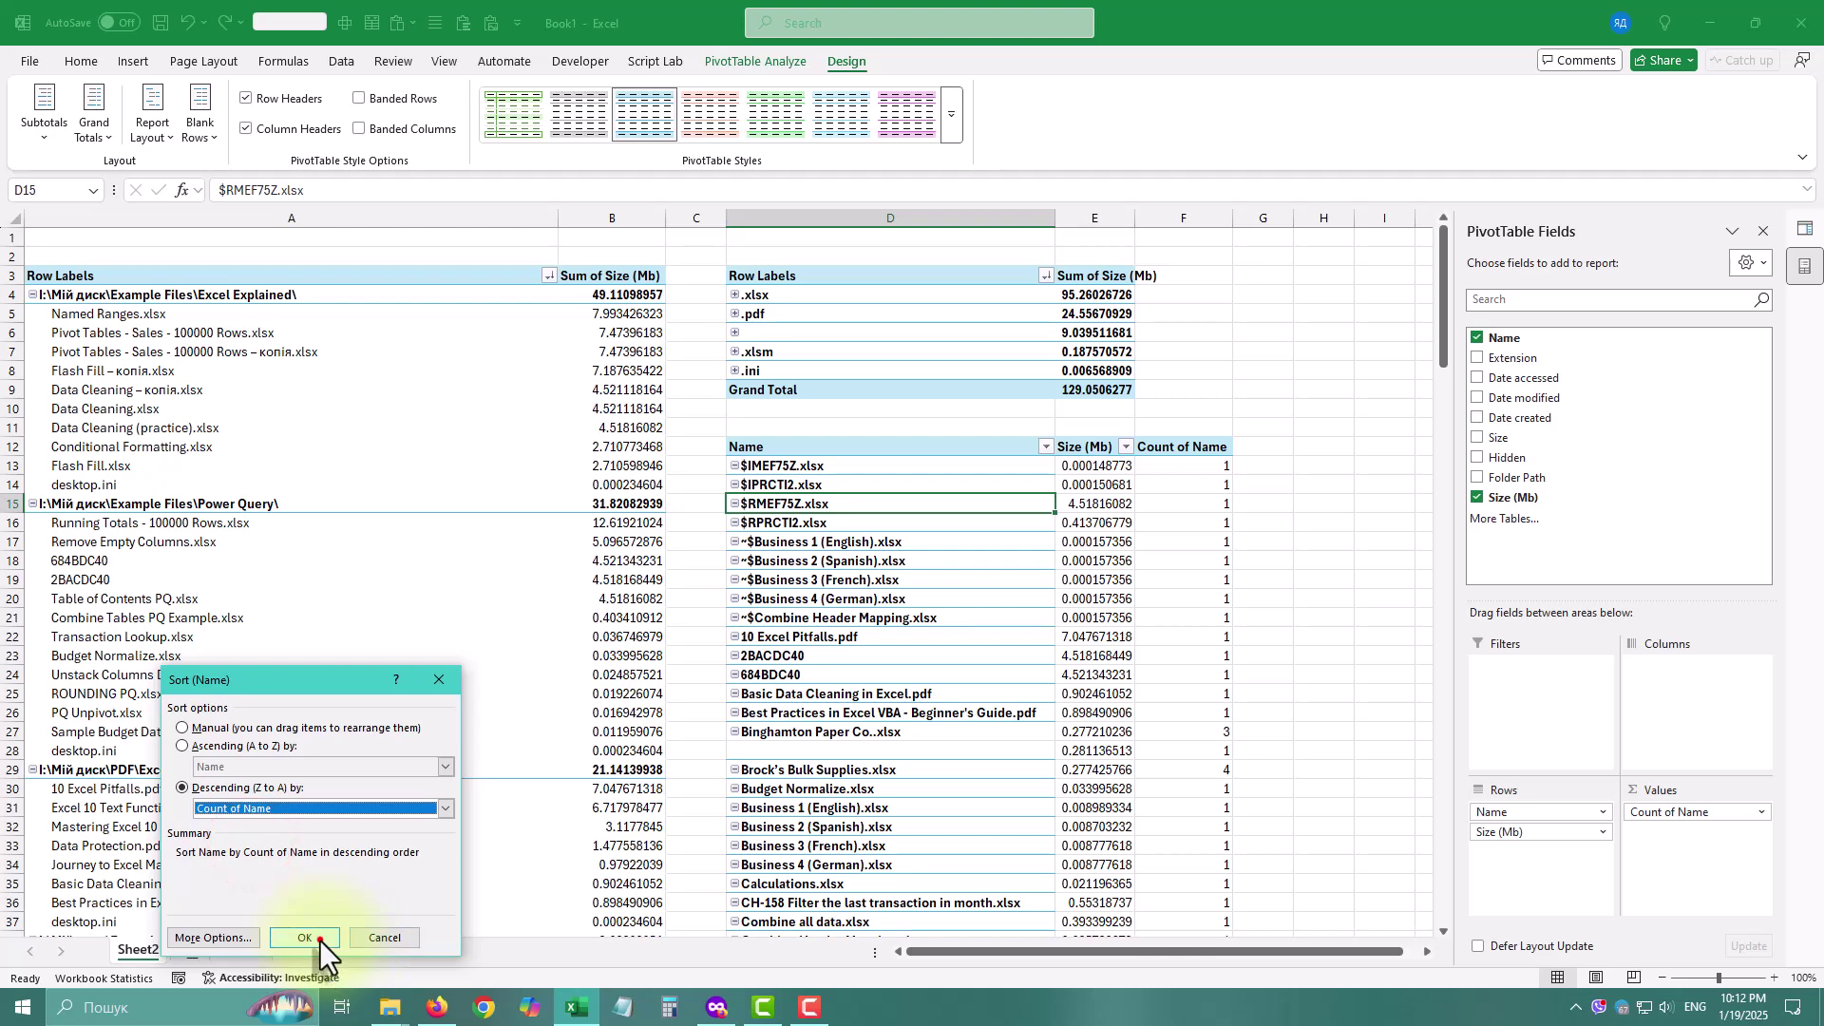
{"action": "left_click", "coordinate": [319, 939]}
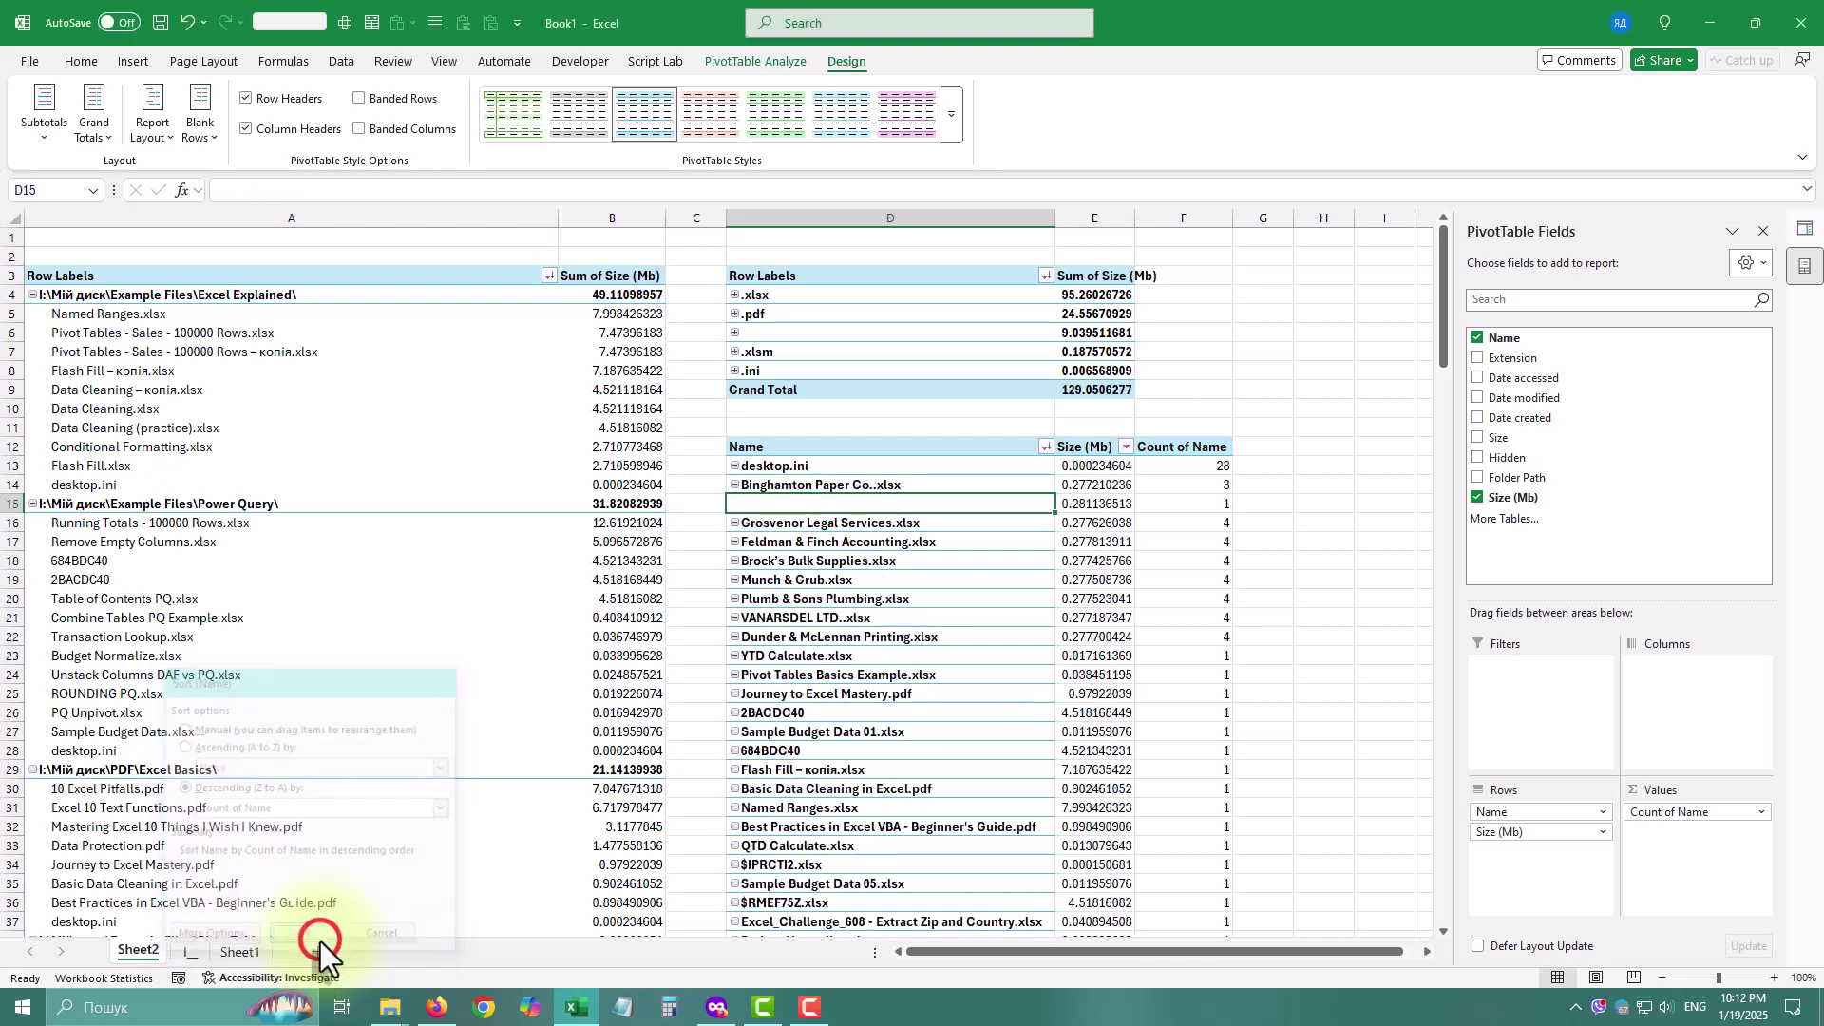
Select the counts in F14:F16 and the file names that each appear four times
{"action": "left_click", "coordinate": [1070, 485]}
{"action": "left_click", "coordinate": [932, 483]}
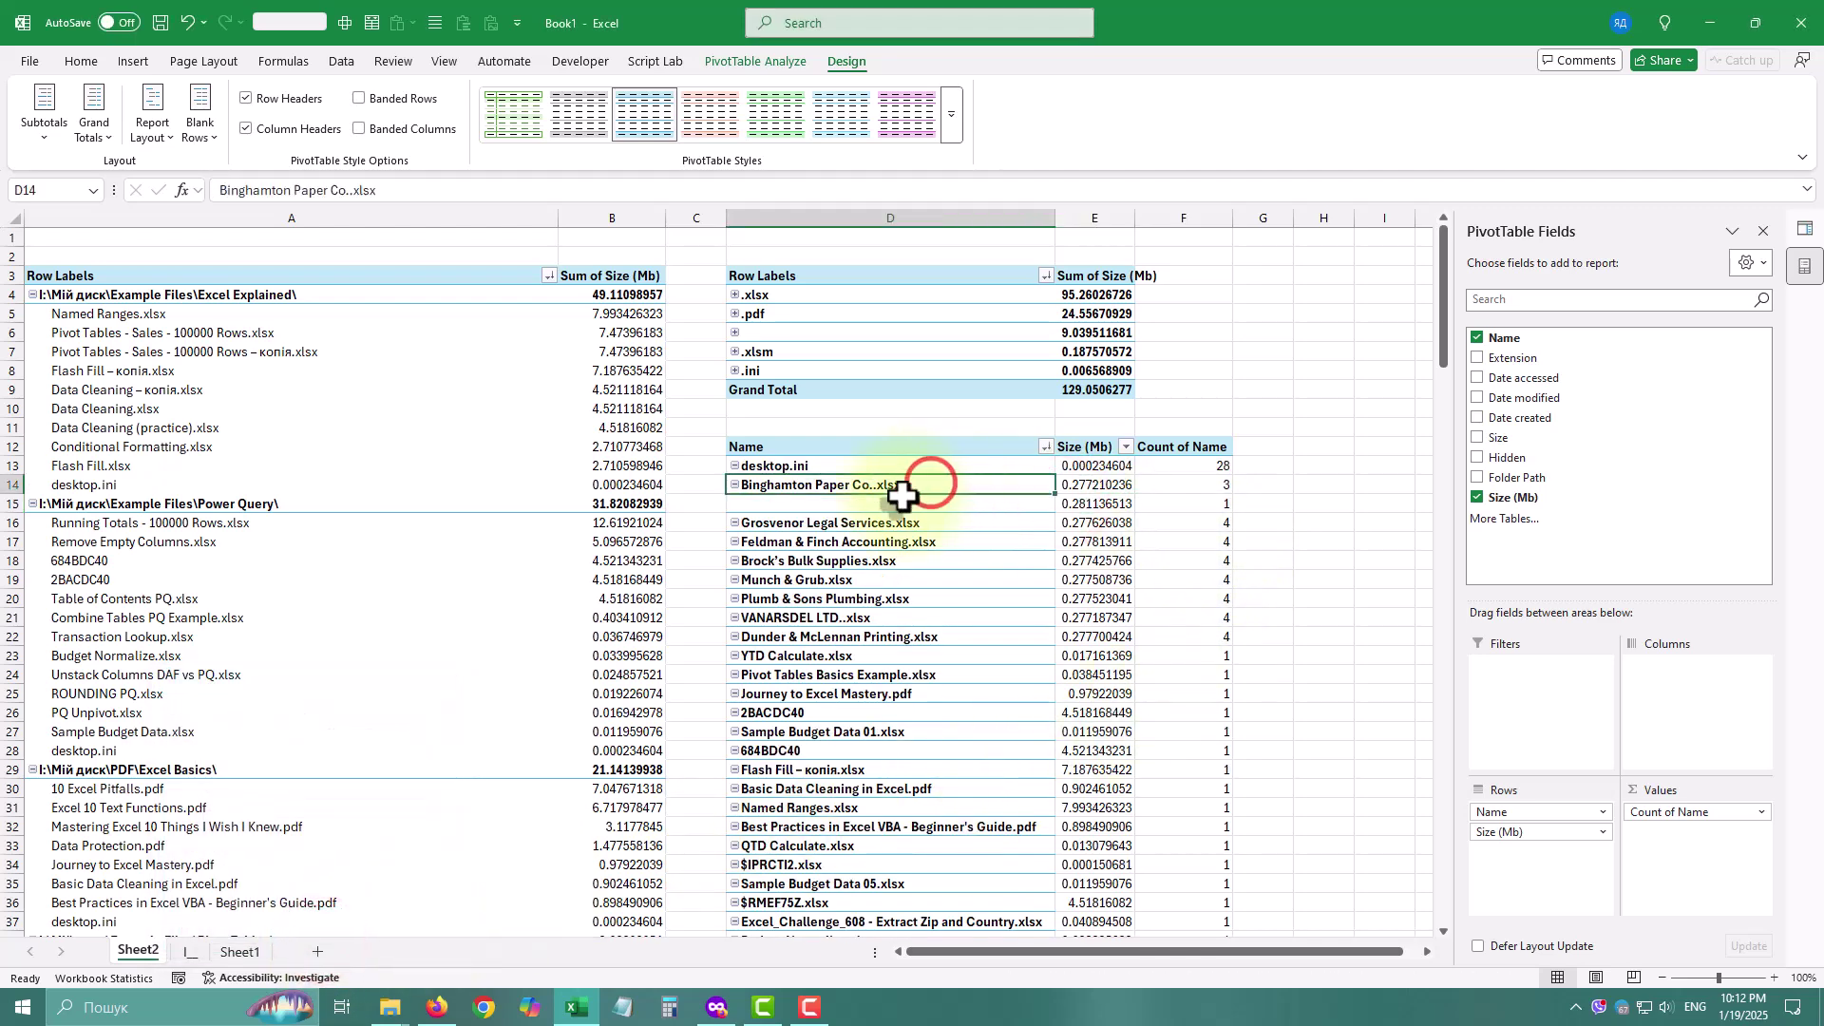
{"action": "left_click_drag", "start_coordinate": [1231, 486], "coordinate": [1227, 514]}
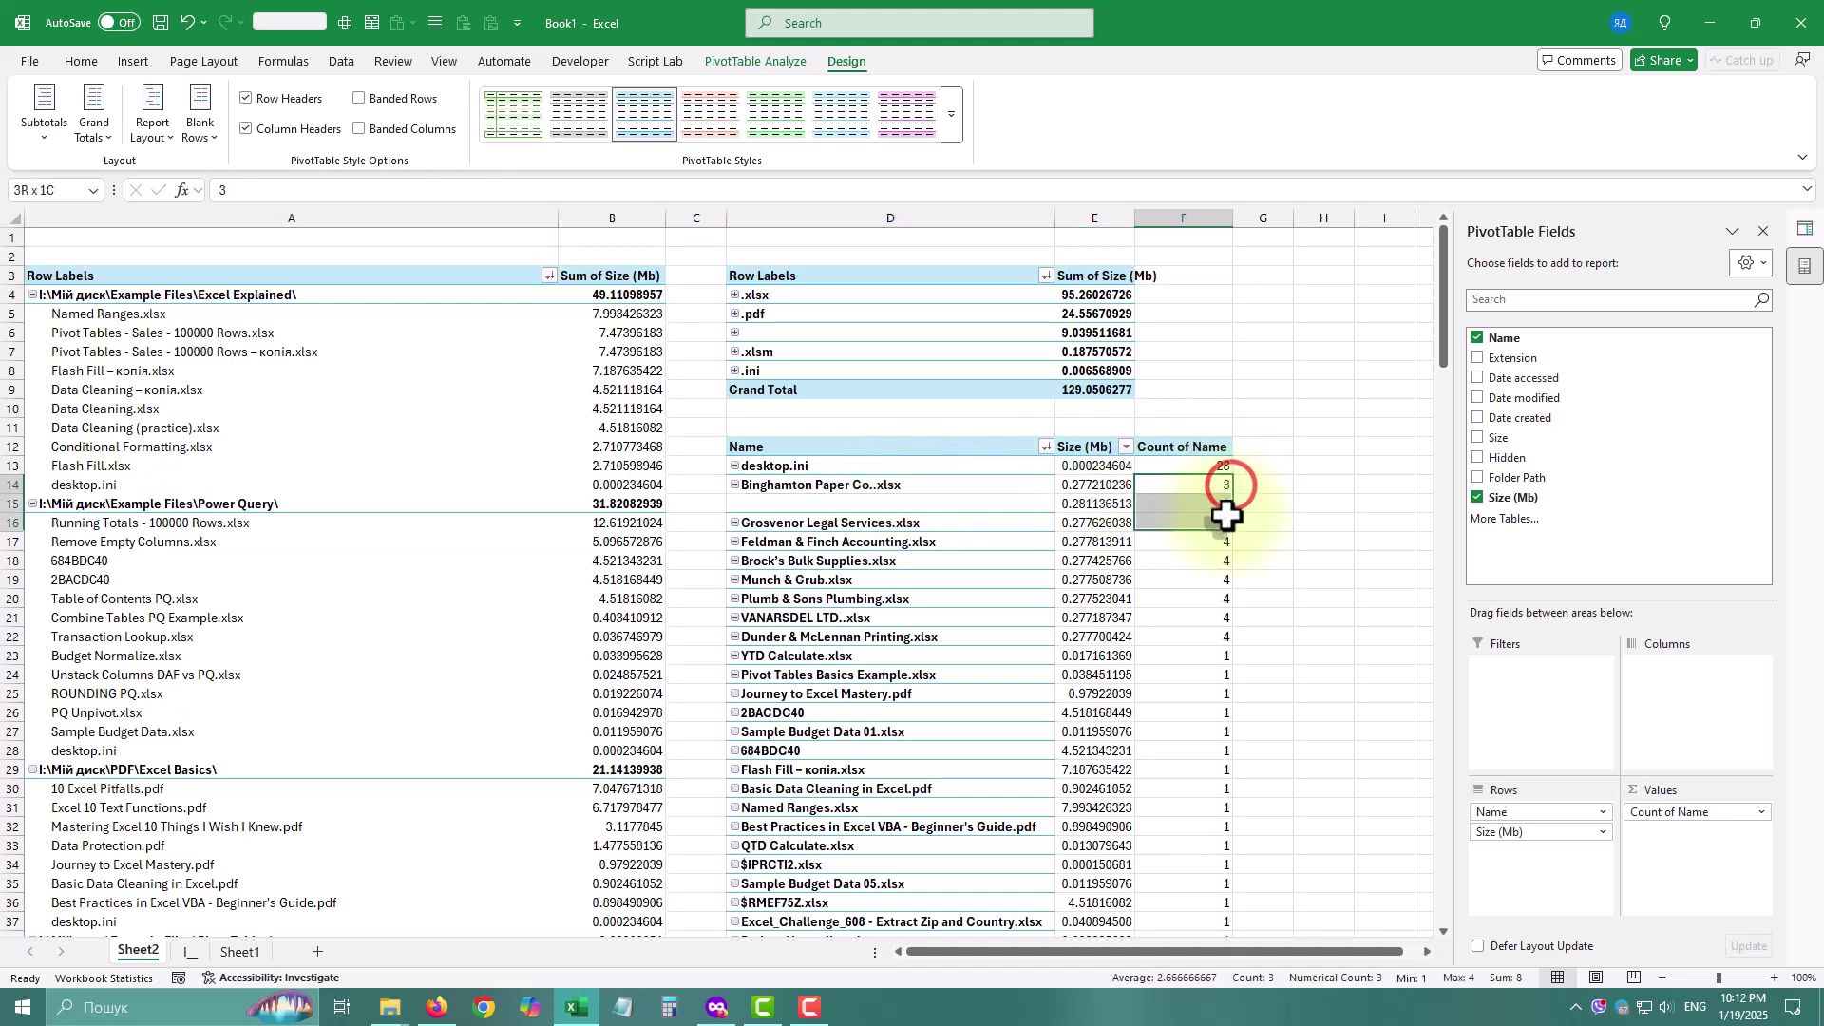
{"action": "left_click", "coordinate": [958, 513]}
{"action": "left_click_drag", "start_coordinate": [1028, 523], "coordinate": [1205, 637]}
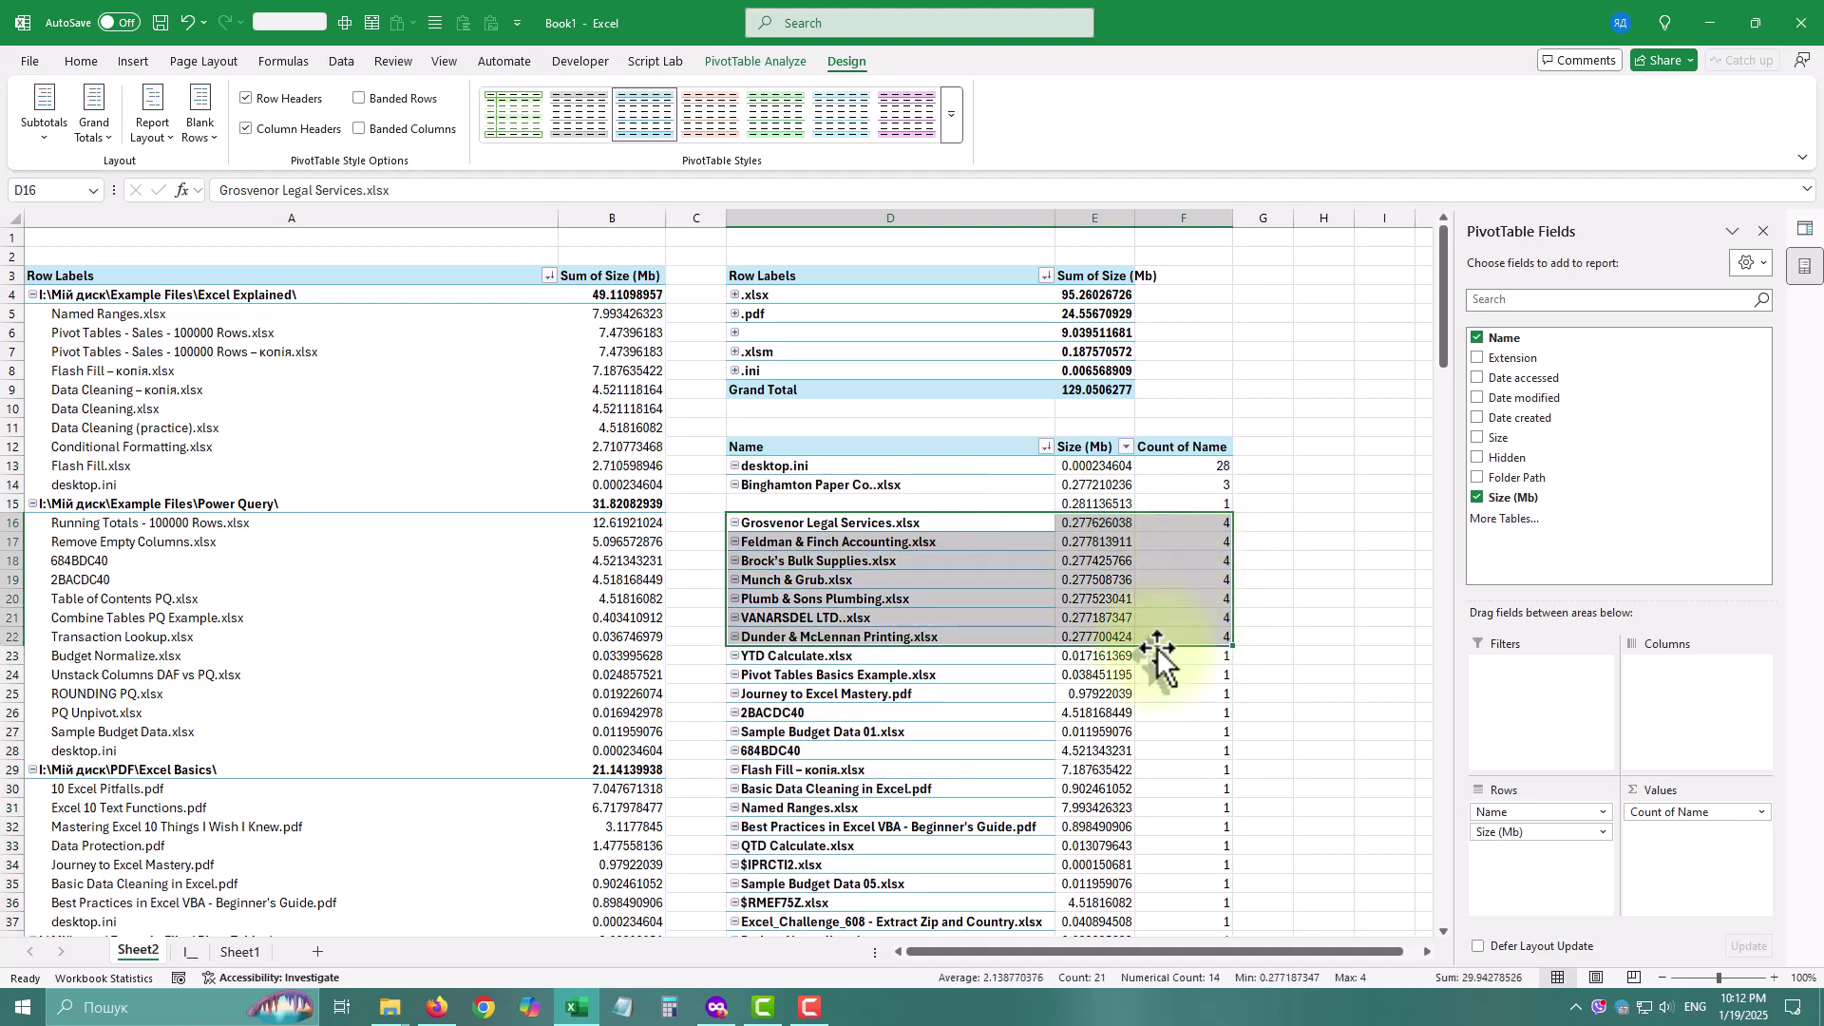
{"action": "left_click", "coordinate": [1149, 650]}
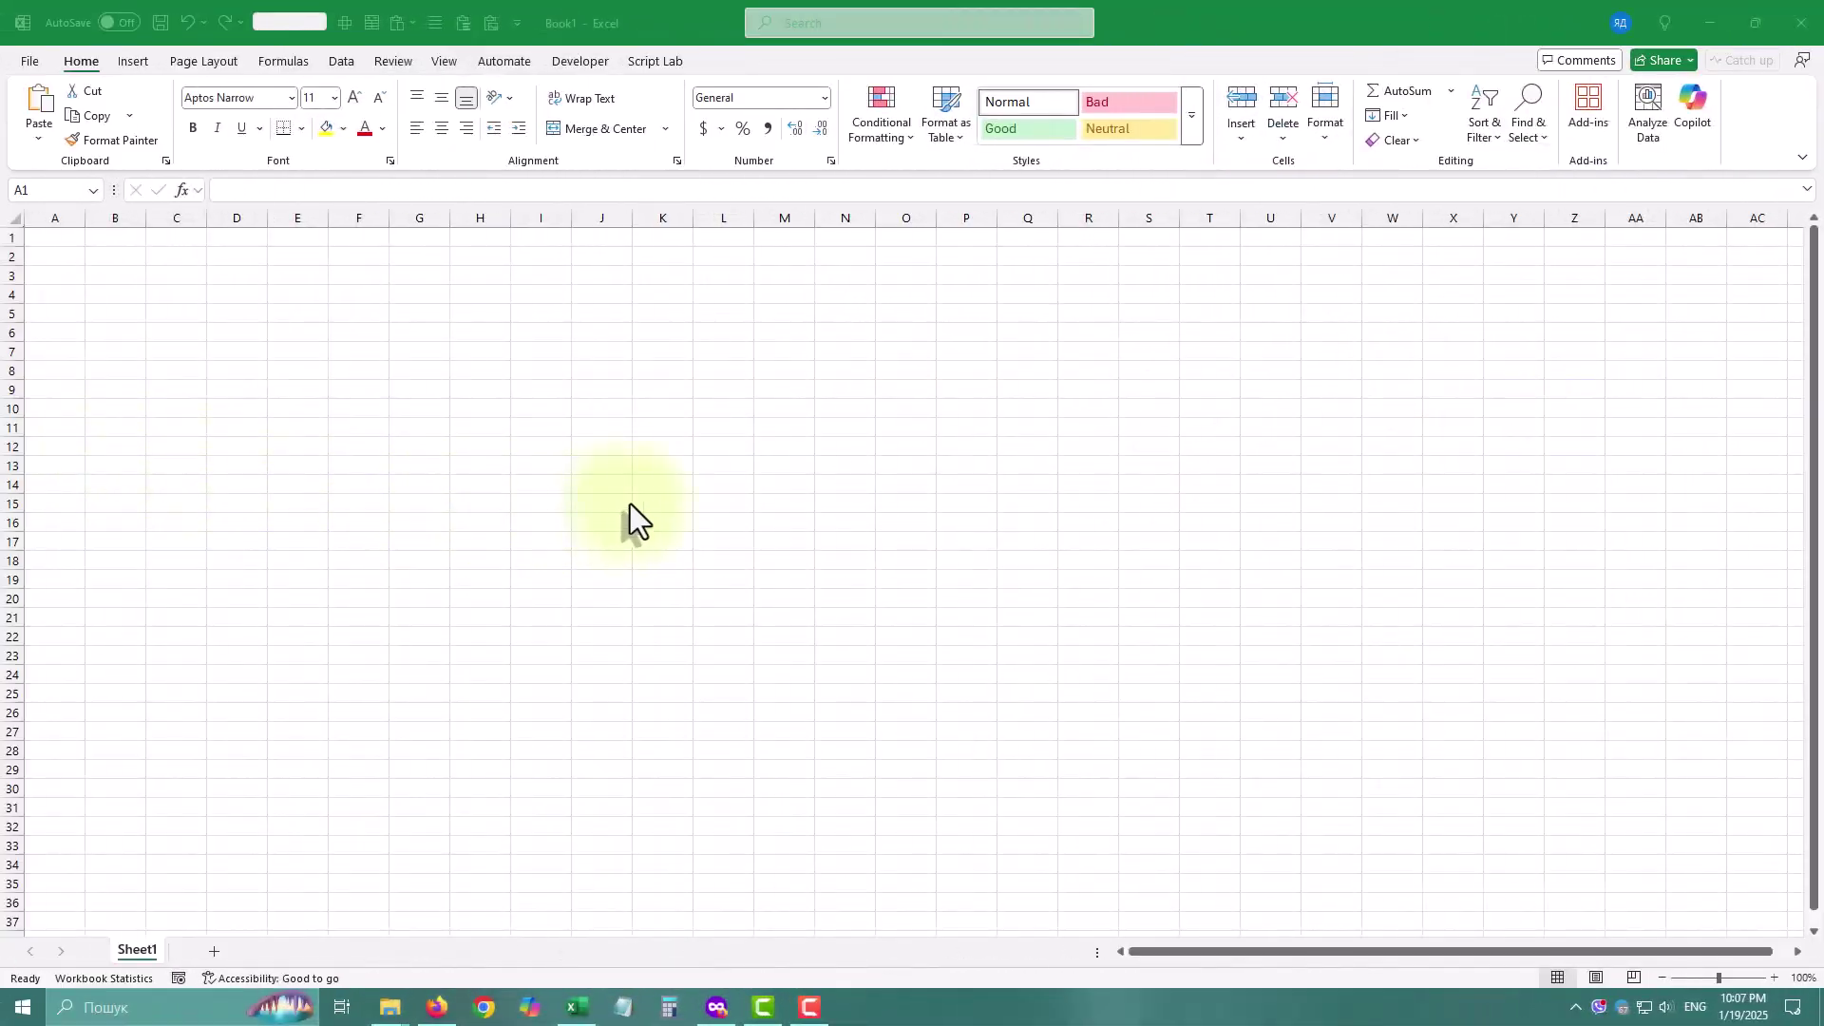
Start a From Folder import from the Data tab's Get Data menu
{"action": "left_click", "coordinate": [344, 65]}
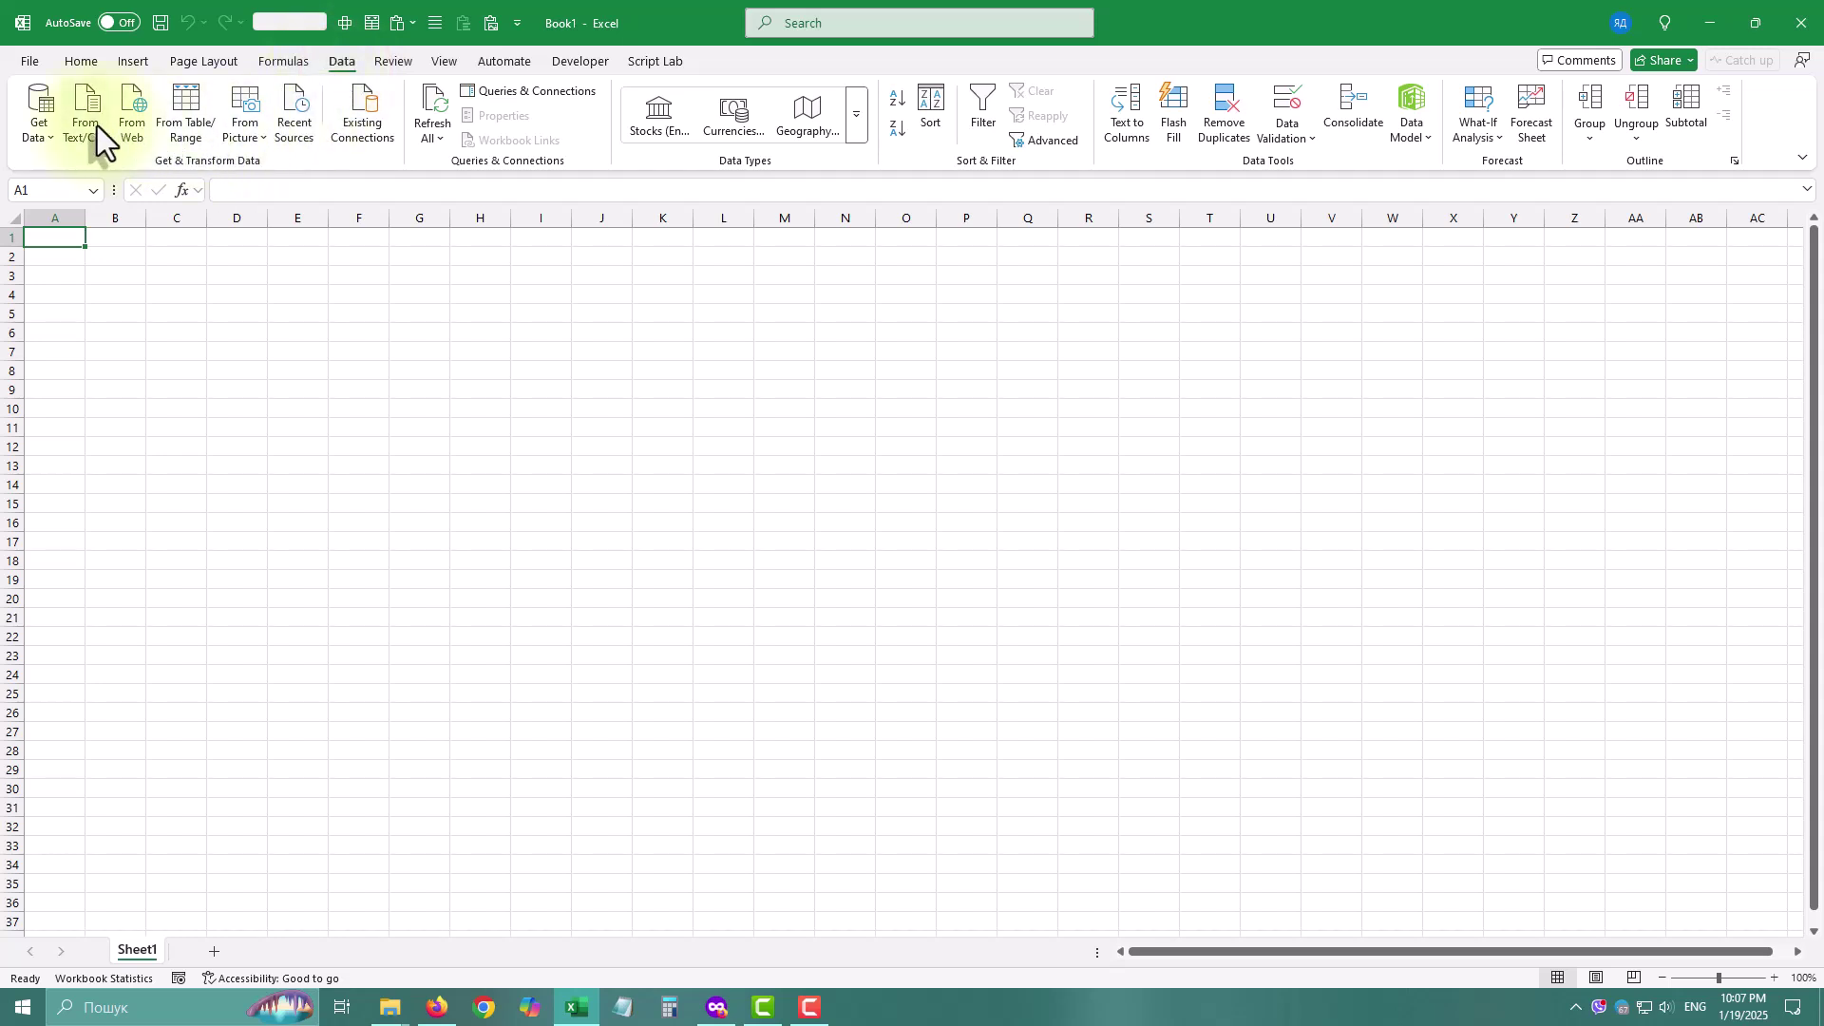
{"action": "left_click", "coordinate": [44, 116]}
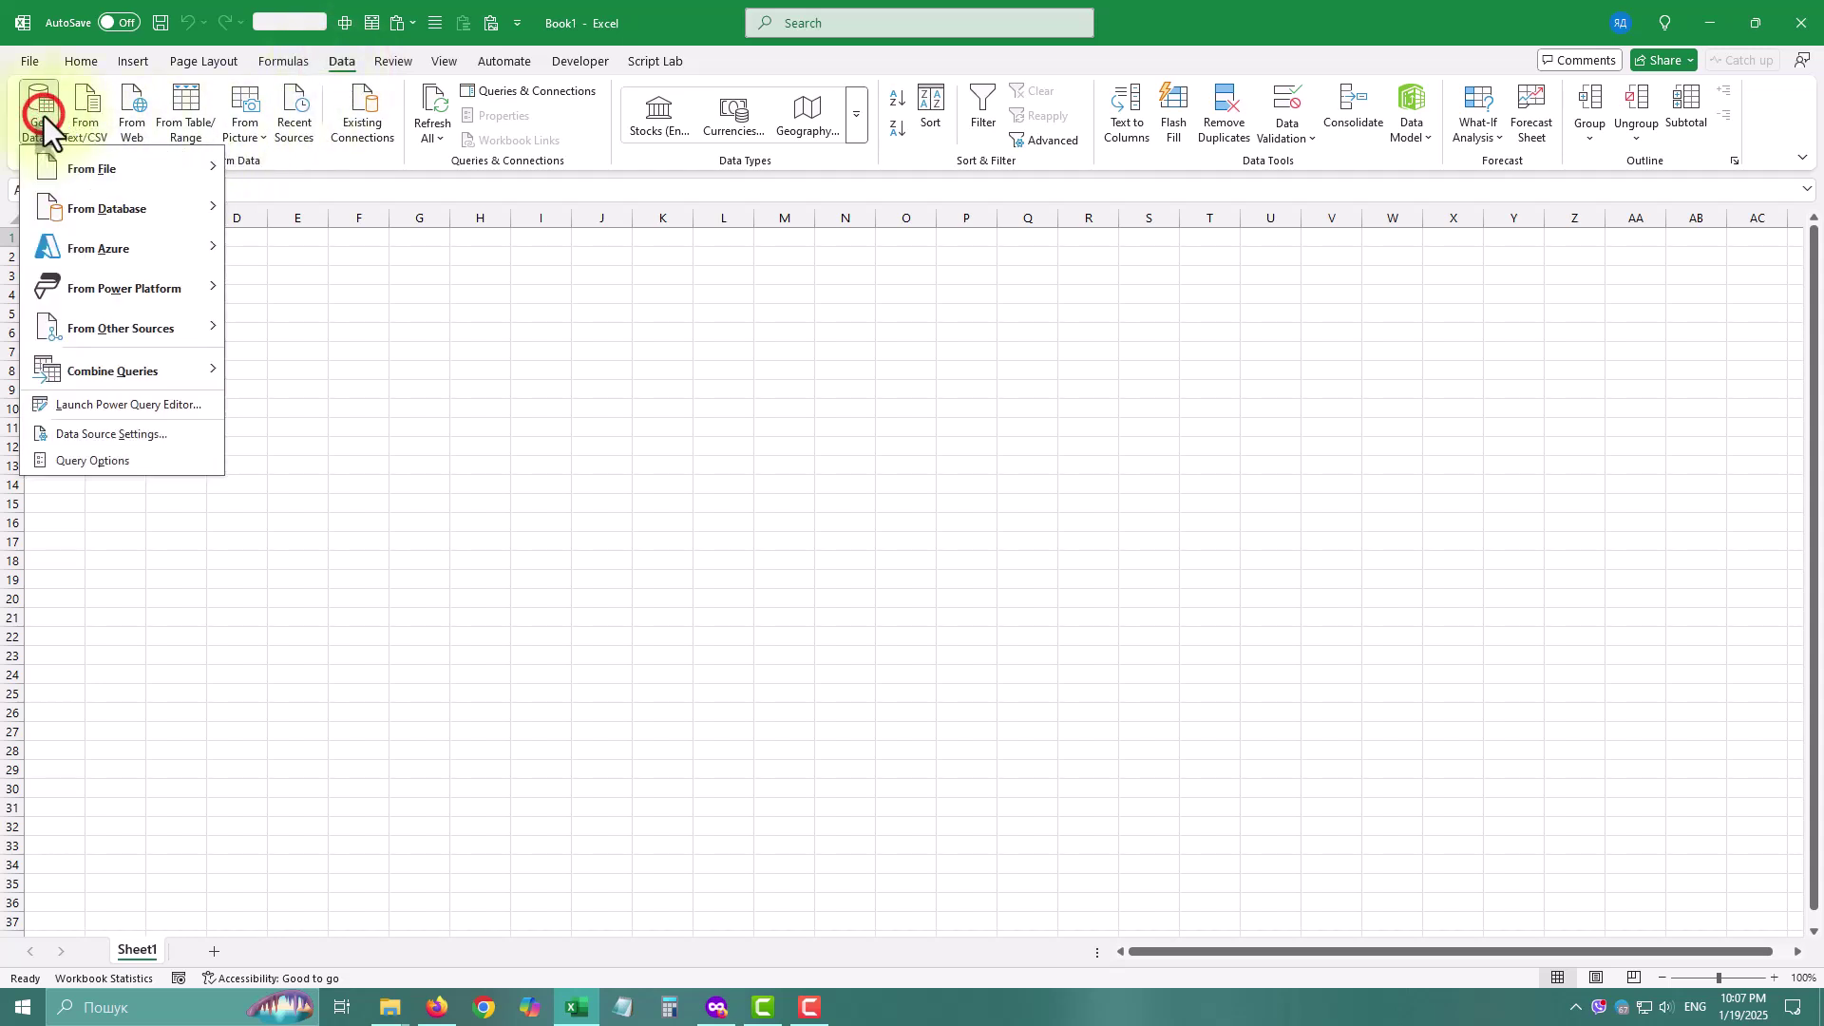
{"action": "mouse_move", "coordinate": [48, 169]}
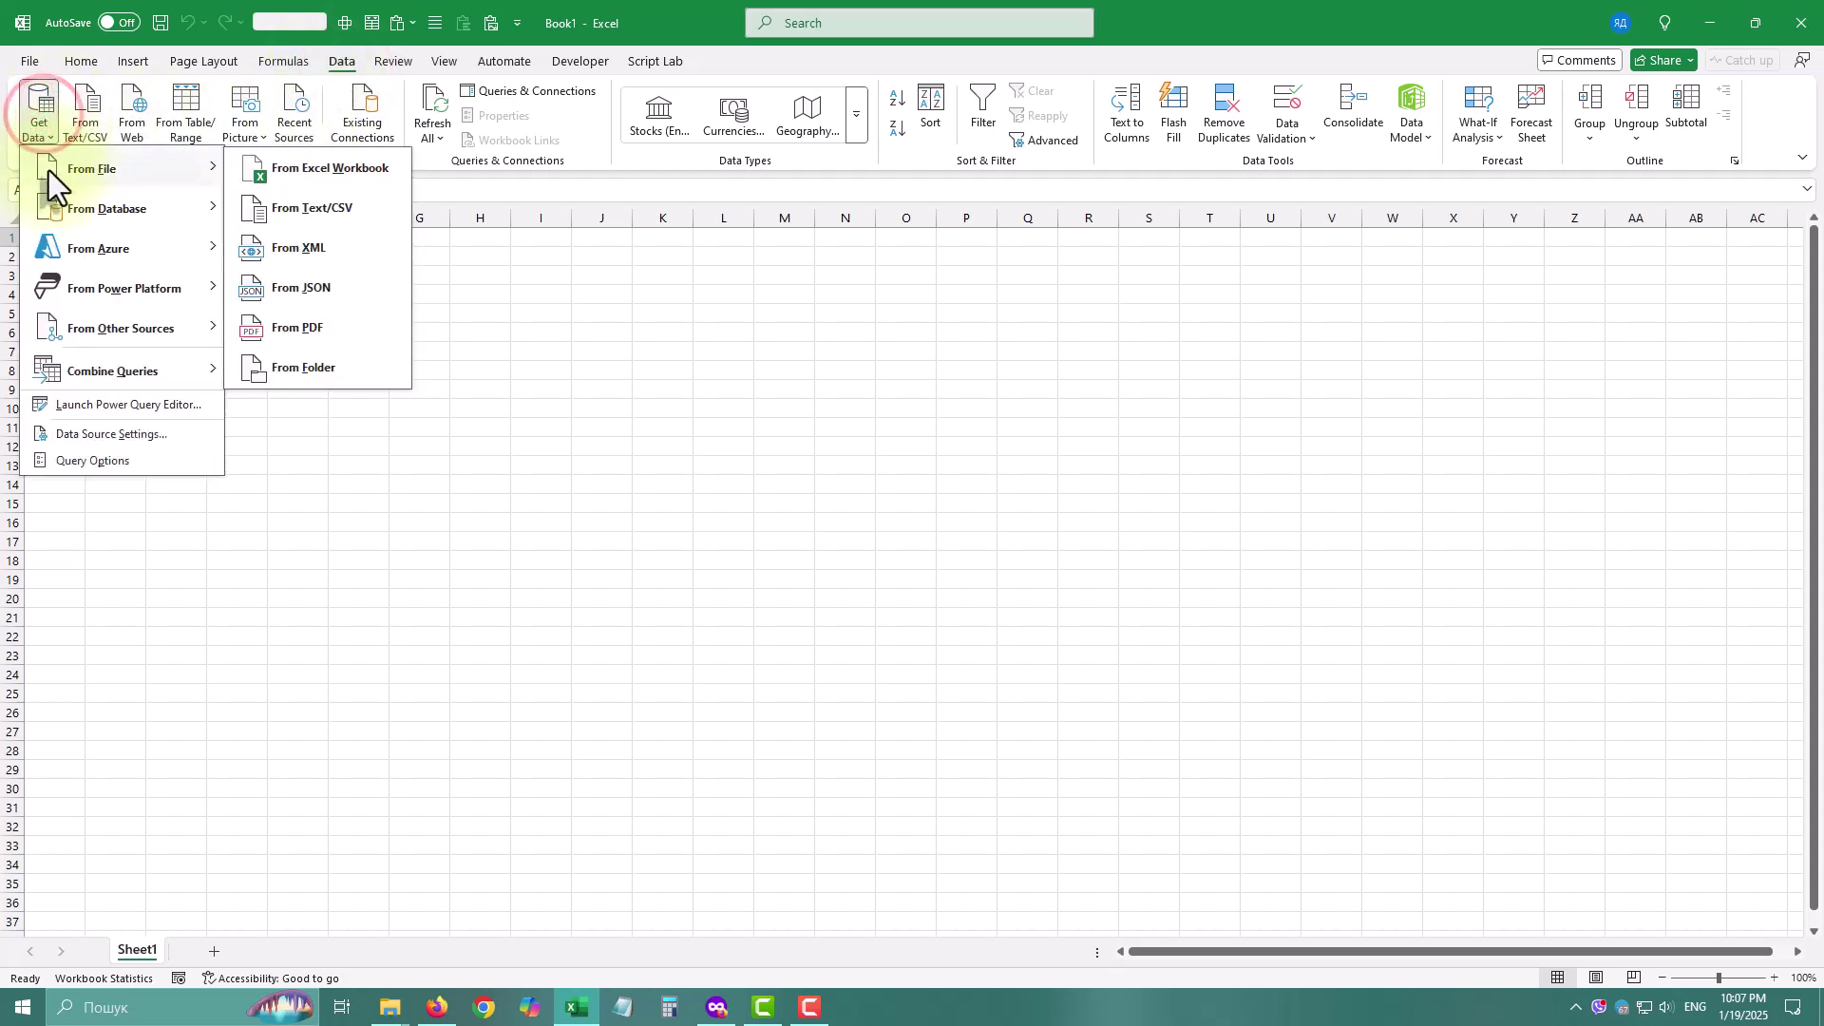
{"action": "left_click", "coordinate": [328, 374]}
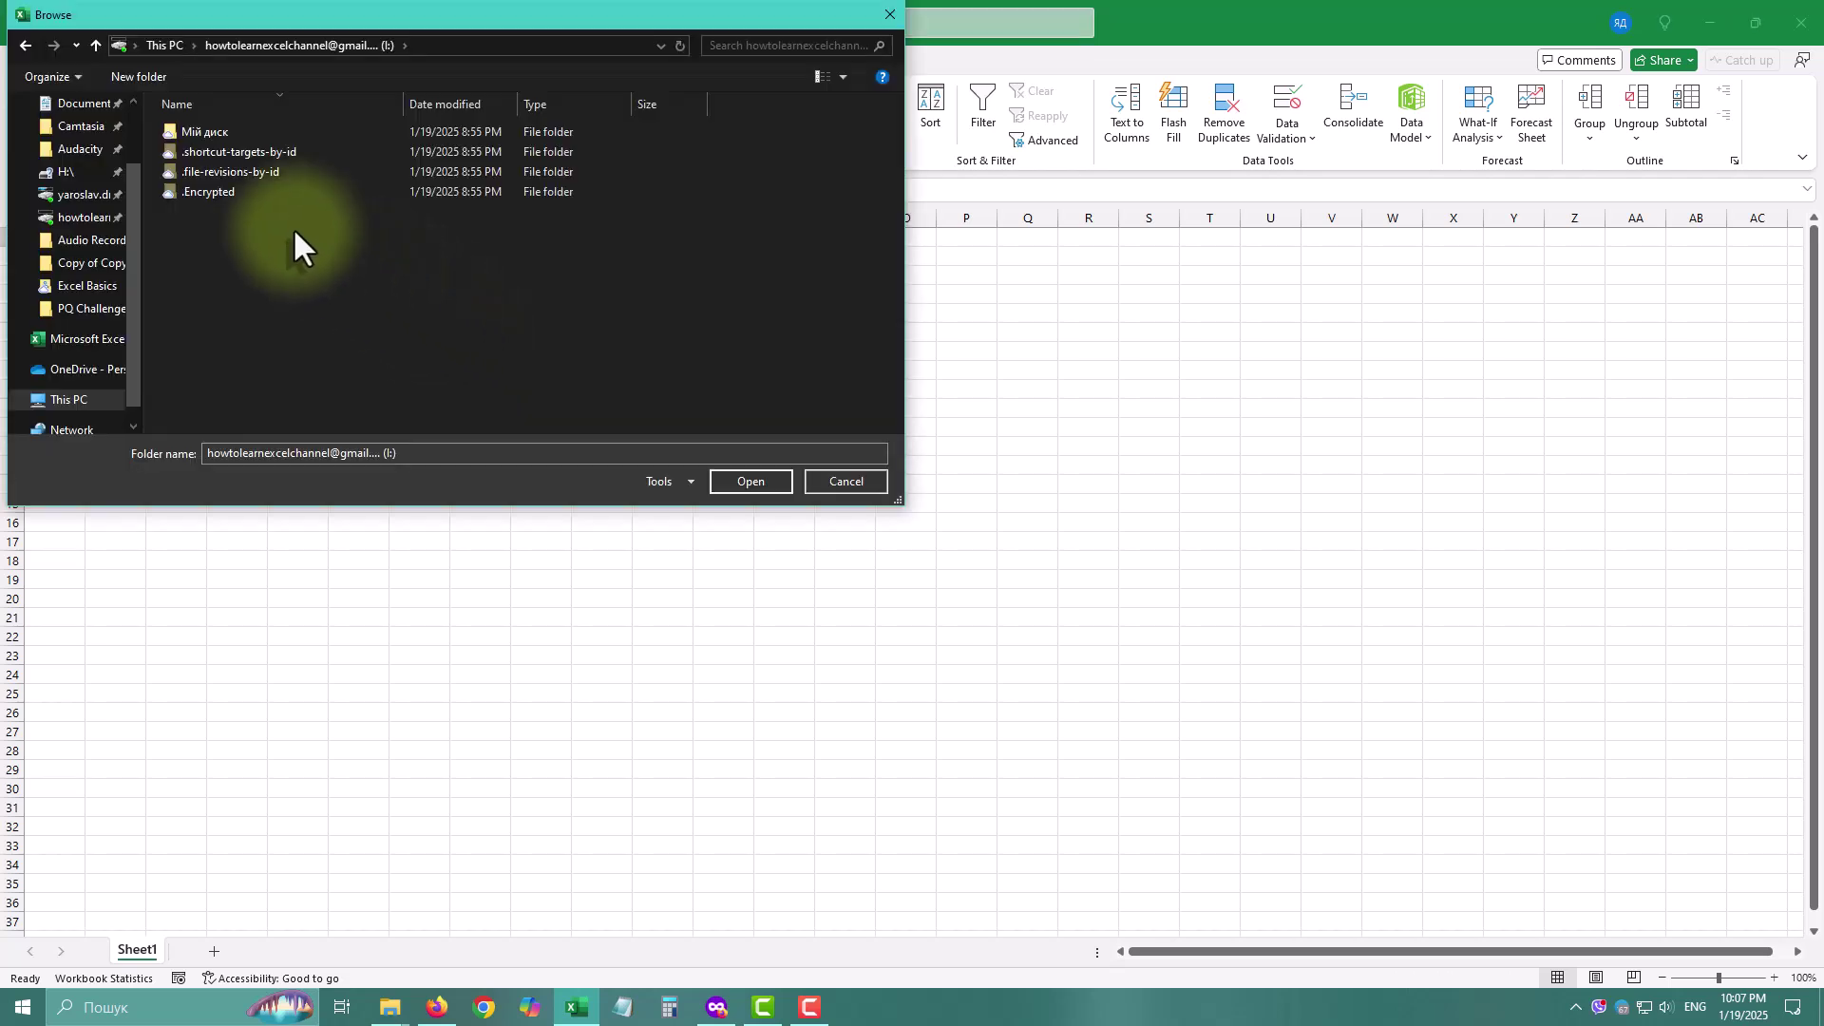
Use the I:\ drive root as the source folder and load its 133-file list
{"action": "left_click", "coordinate": [767, 485]}
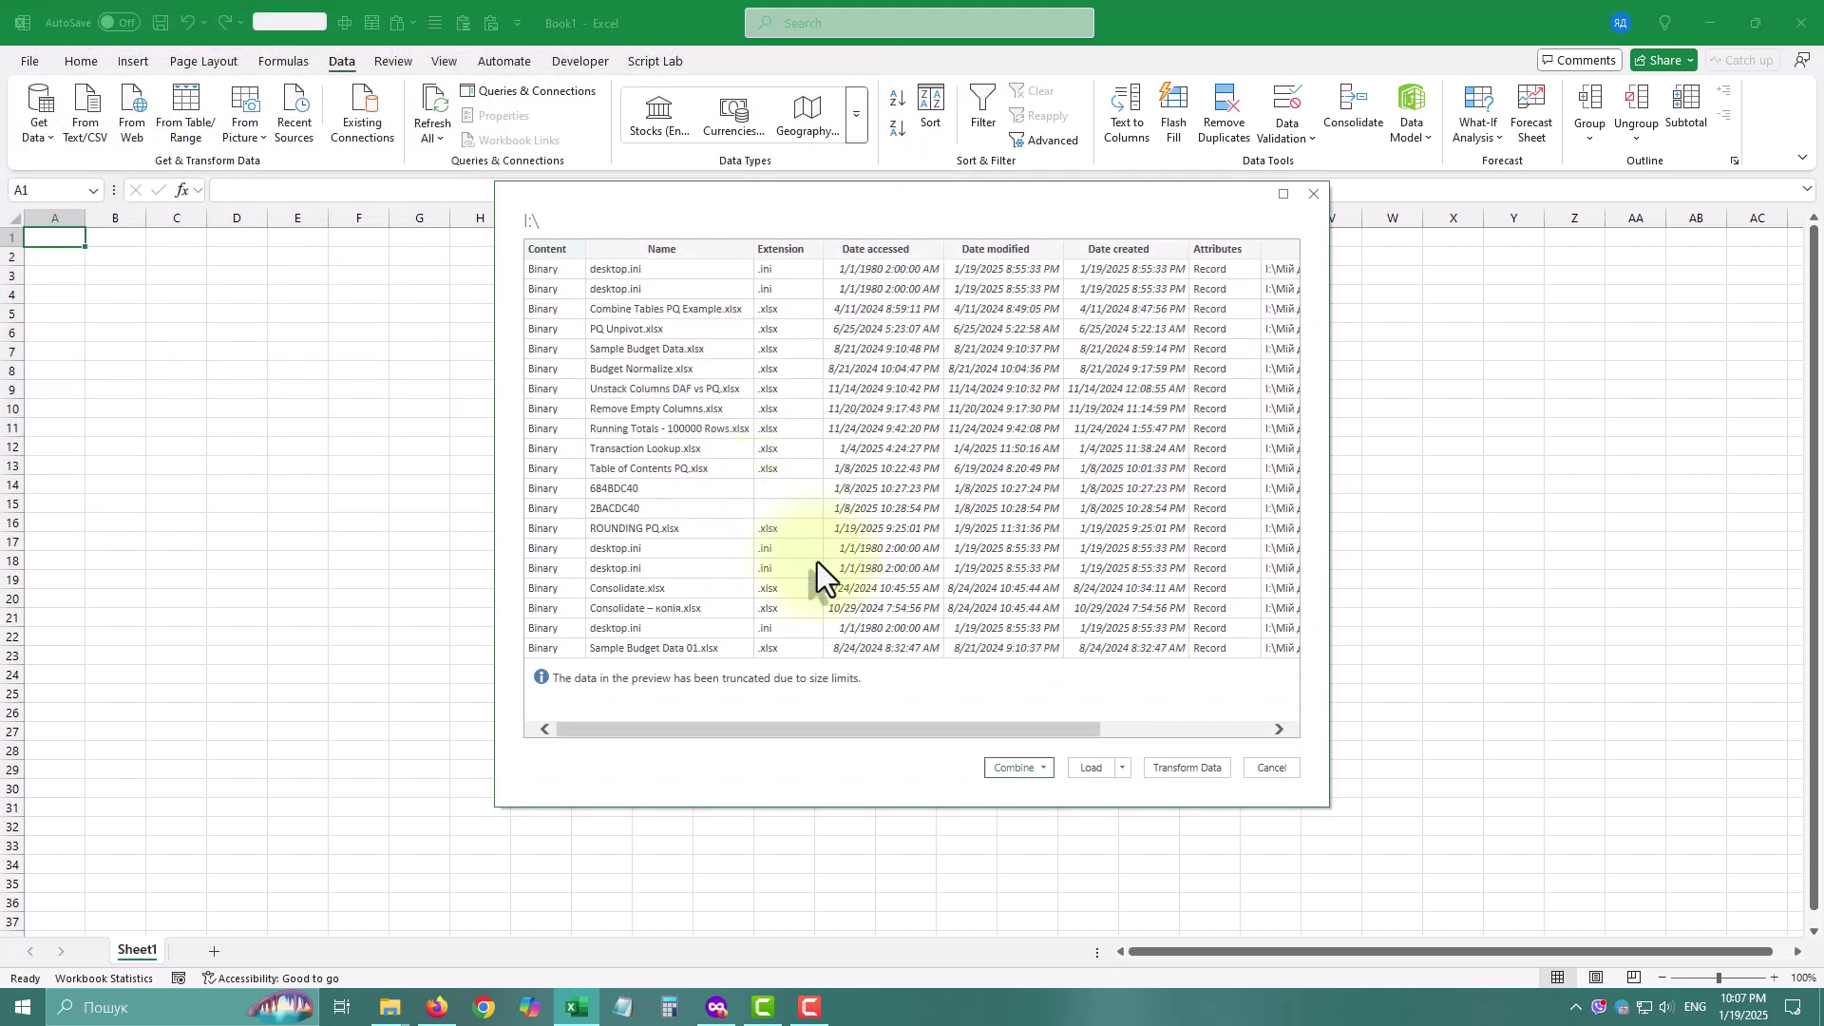
{"action": "left_click", "coordinate": [1079, 768]}
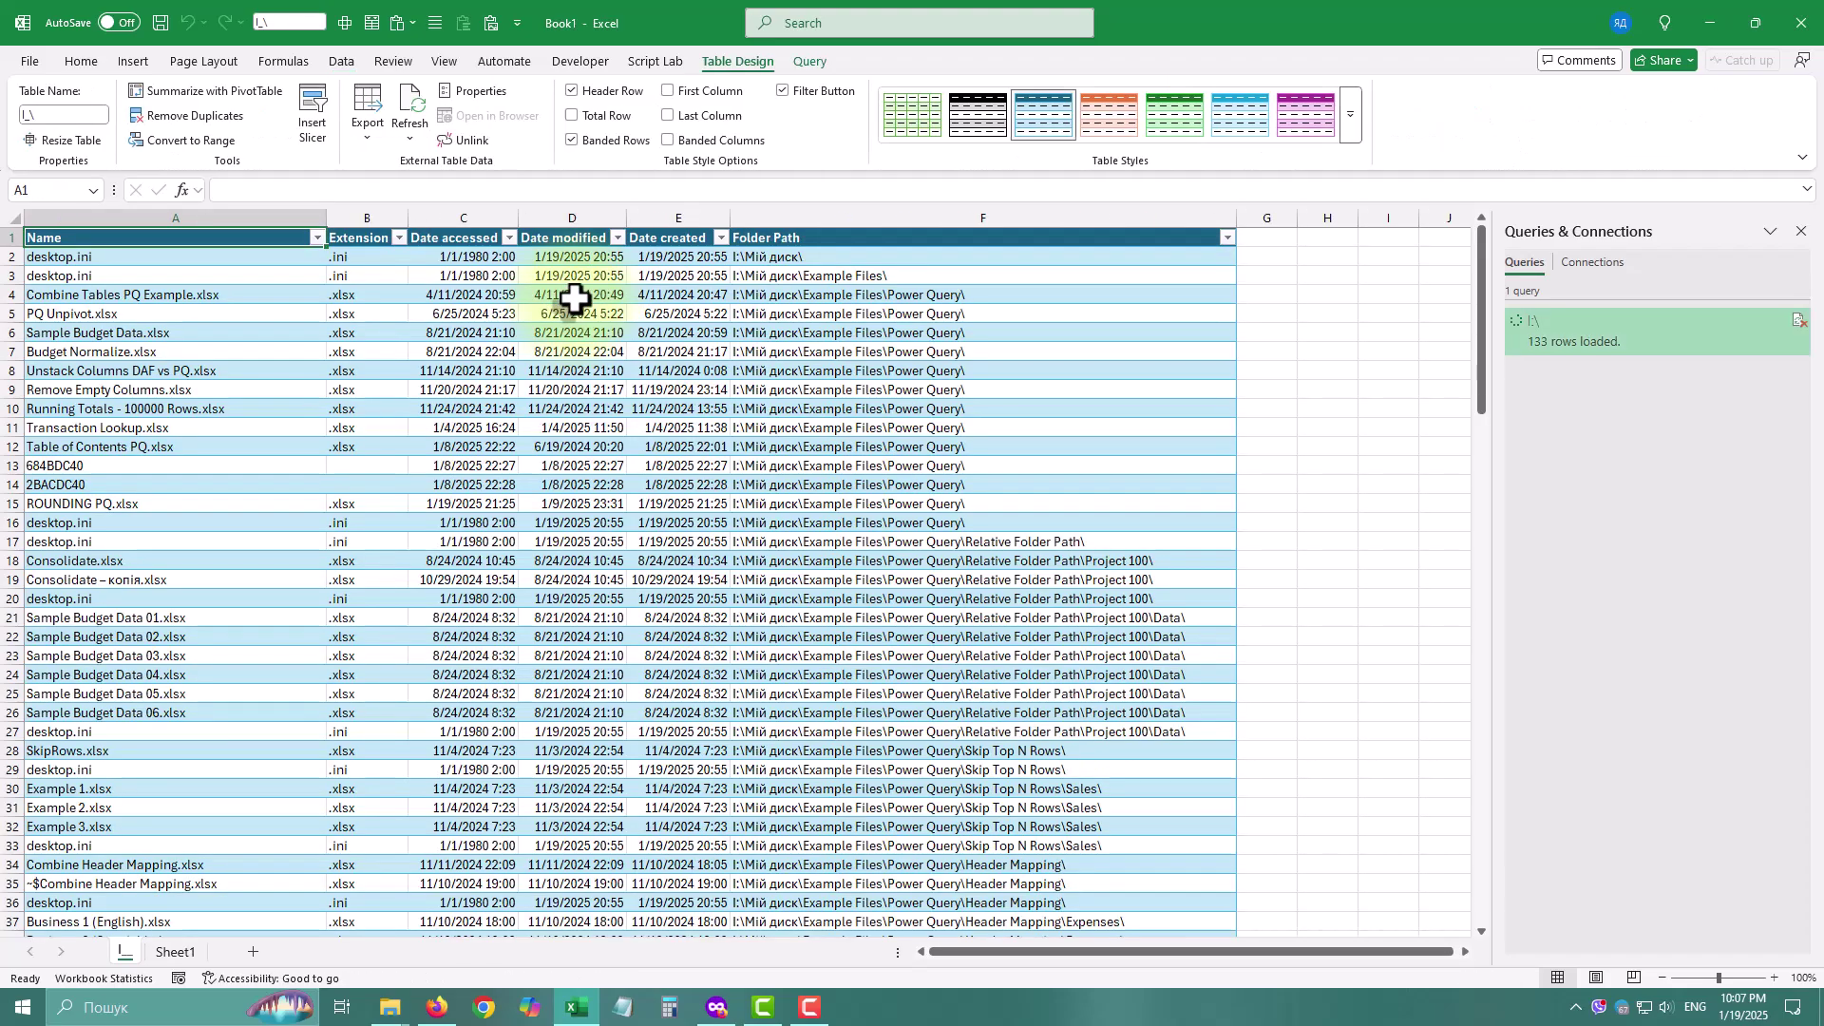
Review the Extension, date and Folder Path columns, then open the I:\ query in Power Query Editor
{"action": "scroll", "coordinate": [468, 340], "scroll_direction": "down", "scroll_amount": 20}
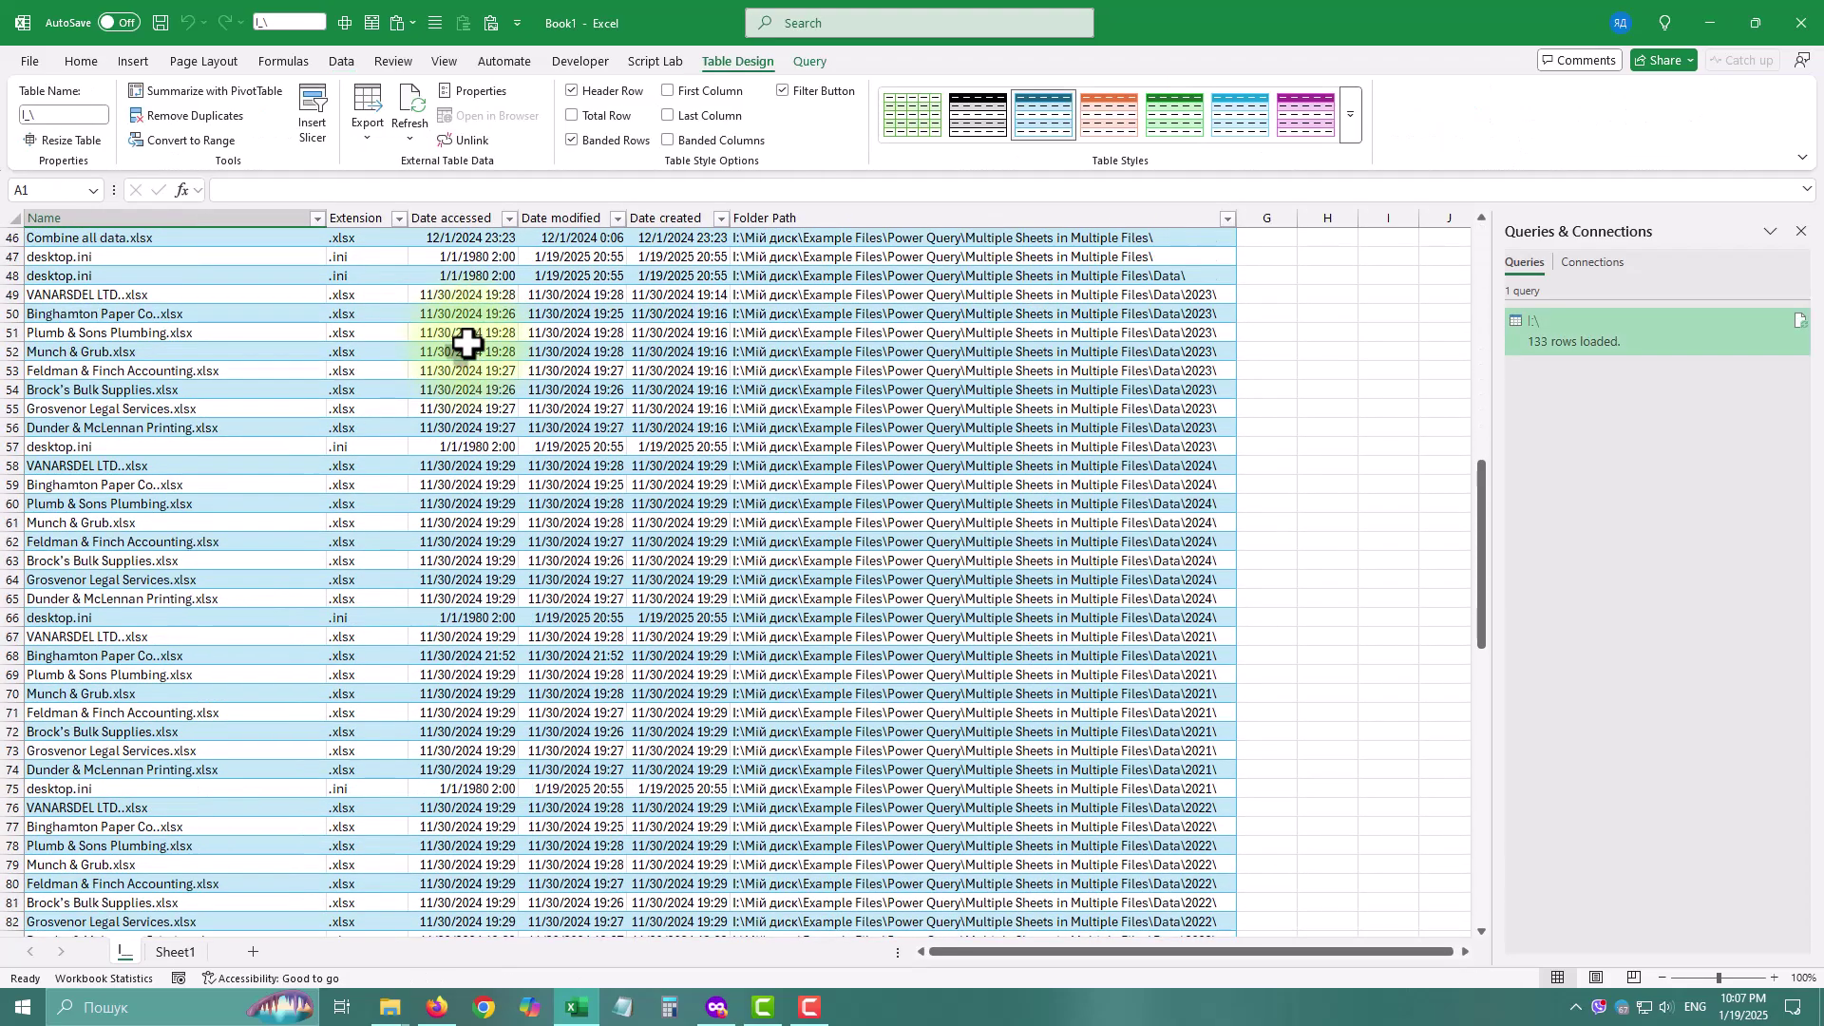
{"action": "scroll", "coordinate": [468, 340], "scroll_direction": "up", "scroll_amount": 20}
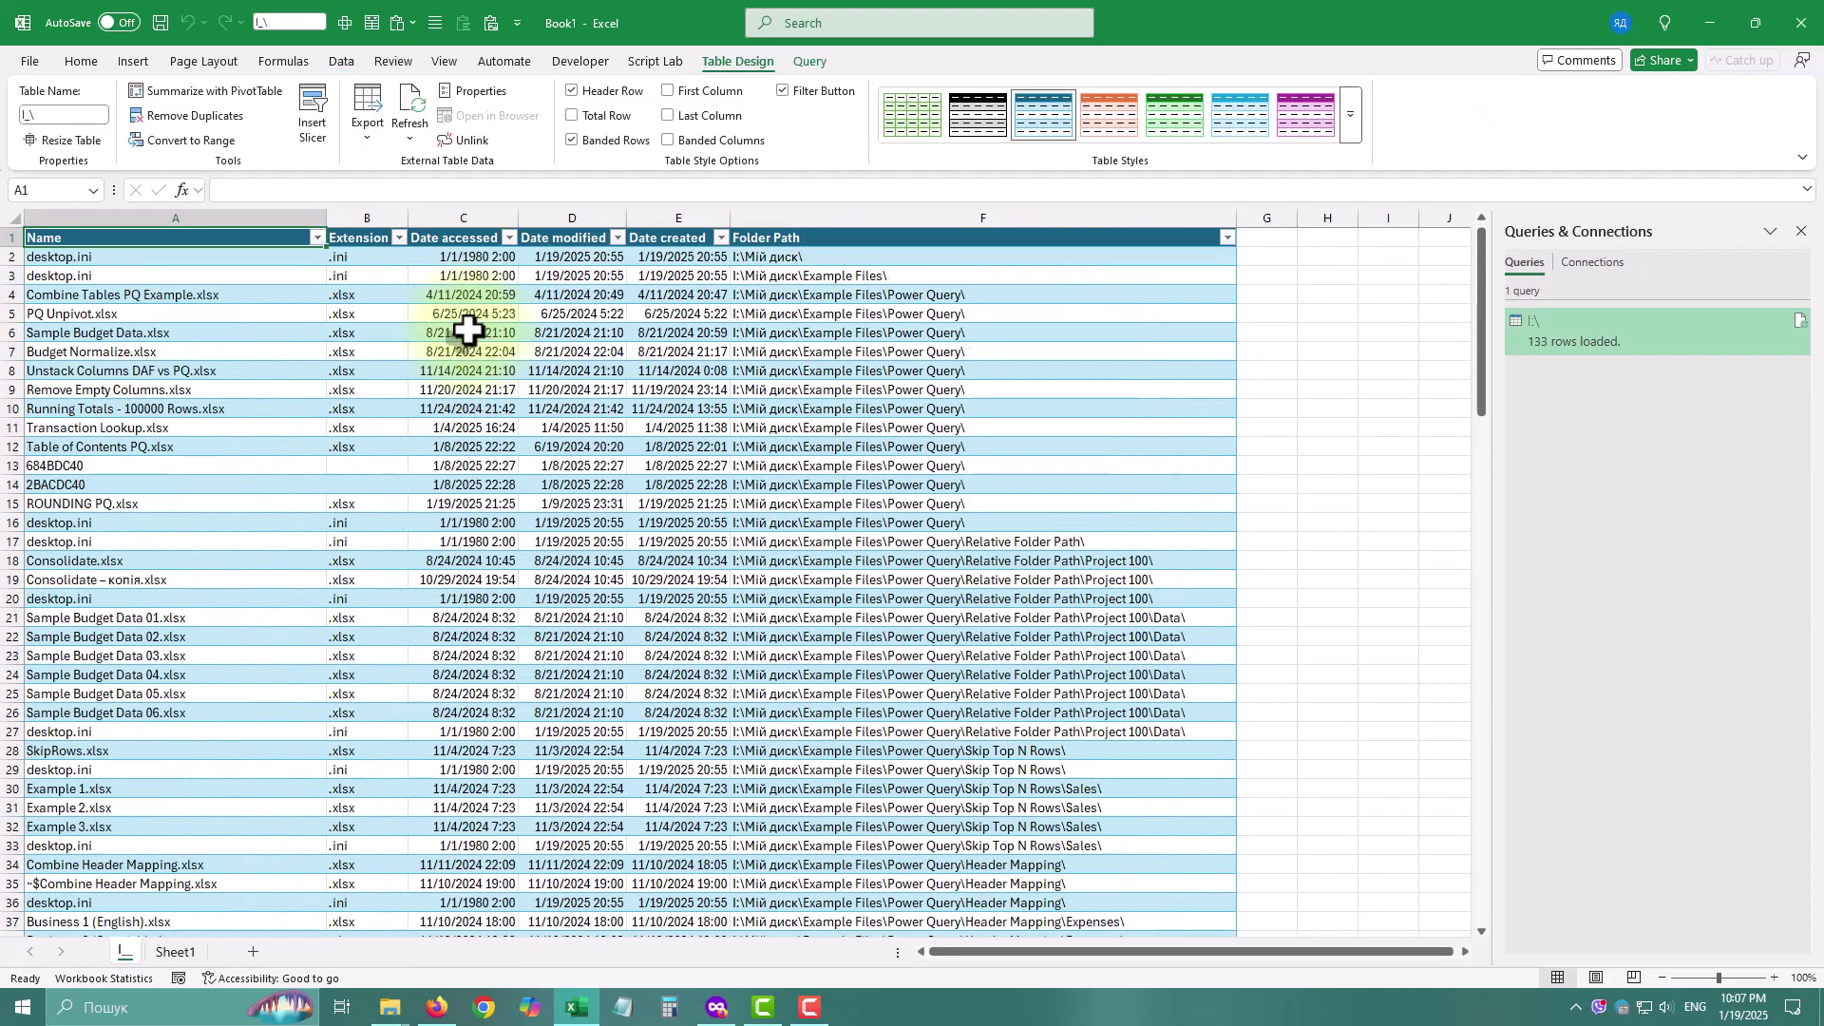
{"action": "left_click", "coordinate": [152, 233]}
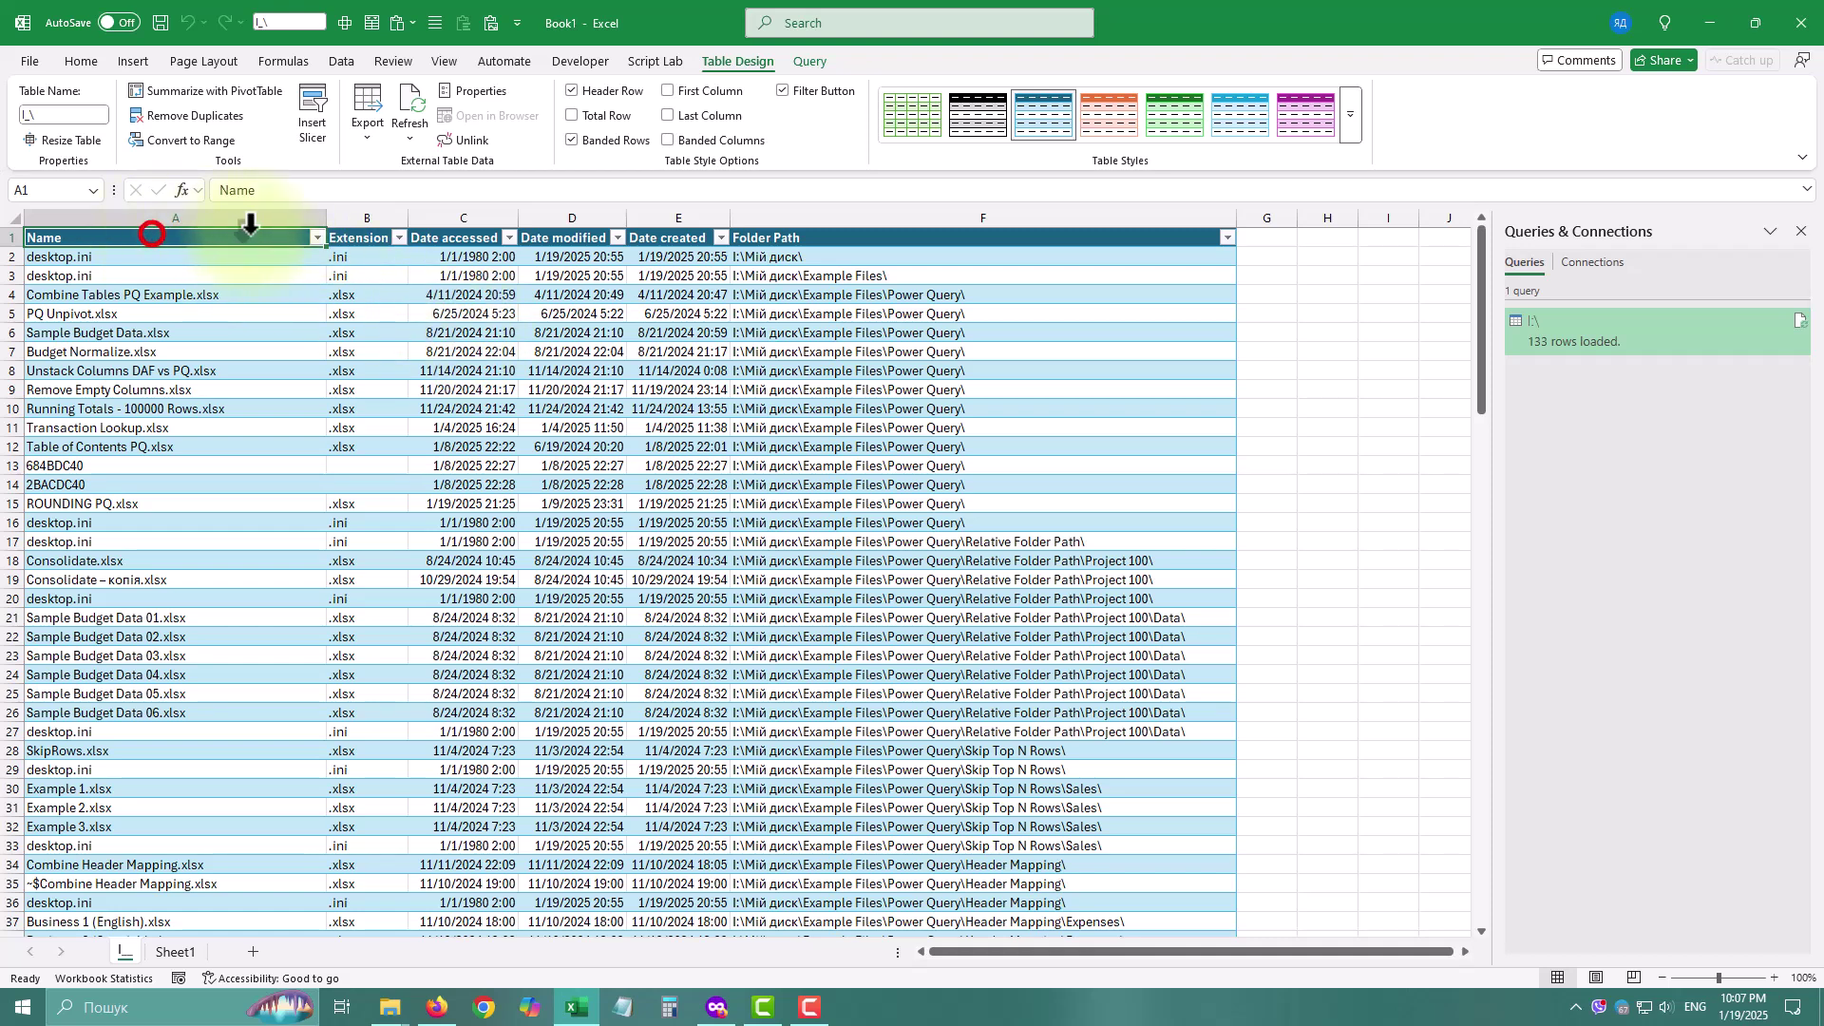
{"action": "left_click", "coordinate": [362, 232]}
{"action": "left_click", "coordinate": [430, 240]}
{"action": "left_click", "coordinate": [570, 239]}
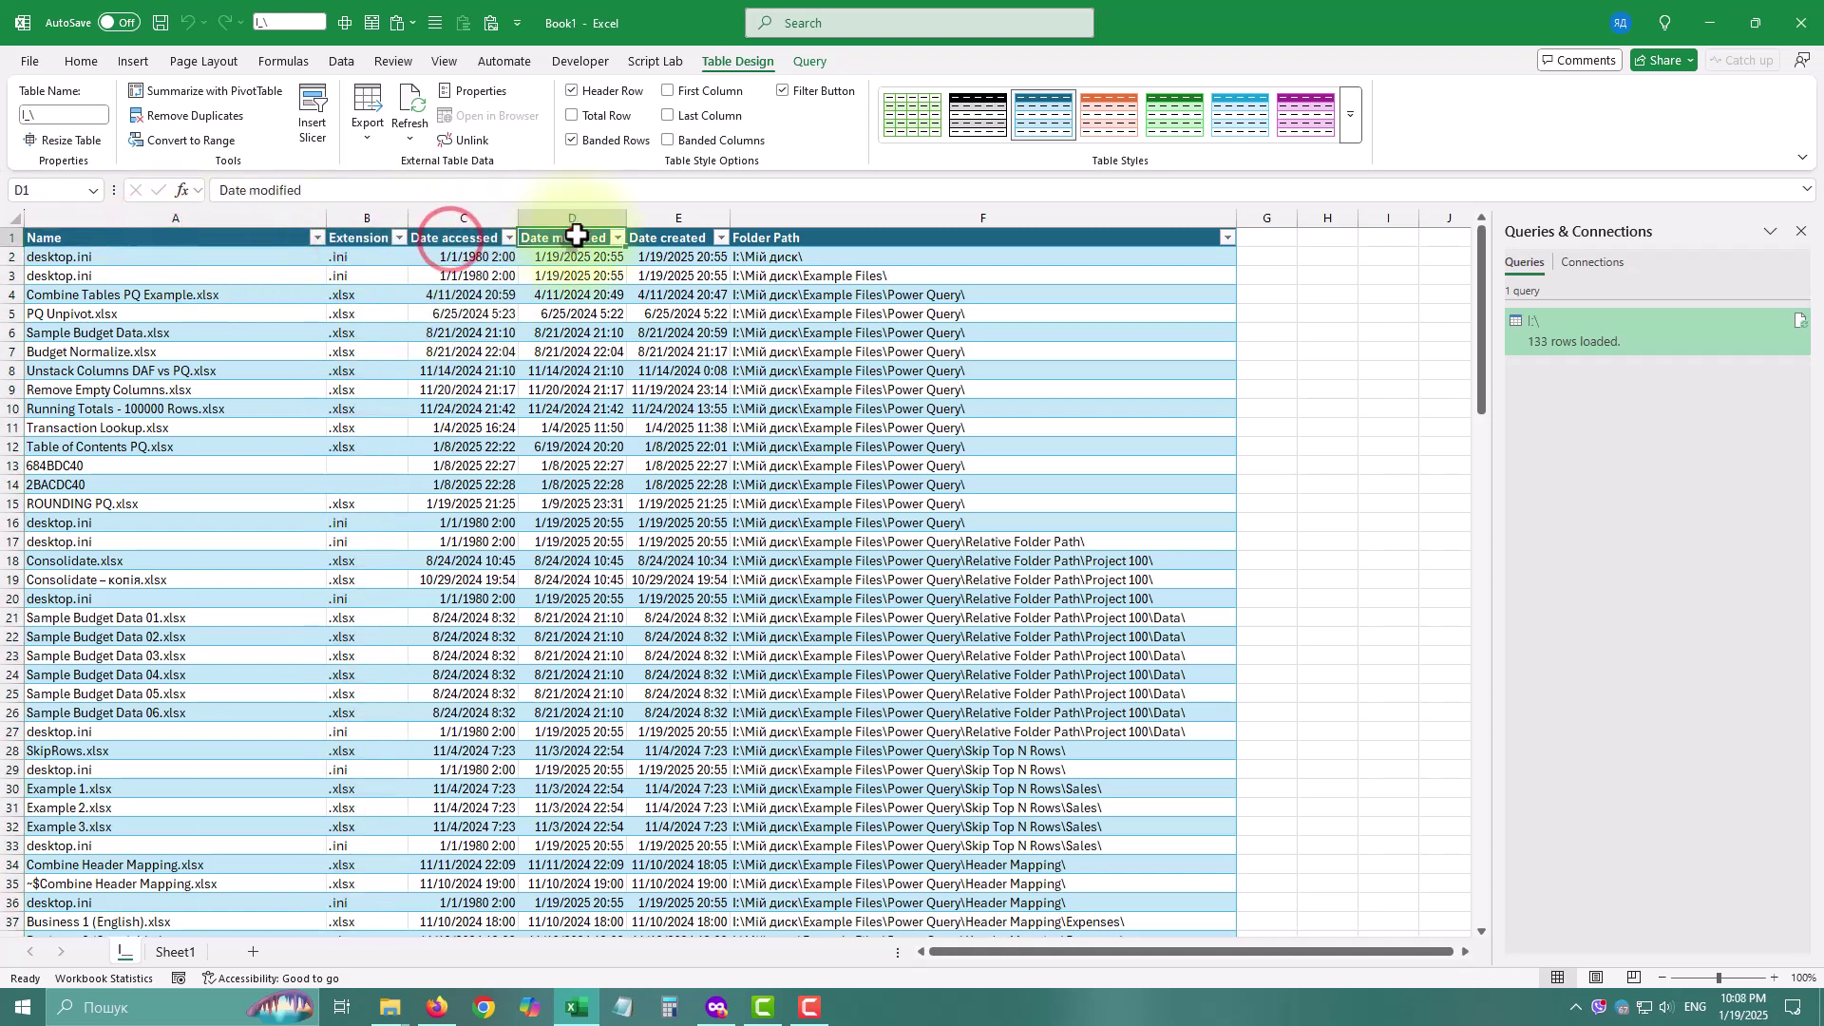
{"action": "left_click", "coordinate": [674, 242]}
{"action": "left_click", "coordinate": [794, 232]}
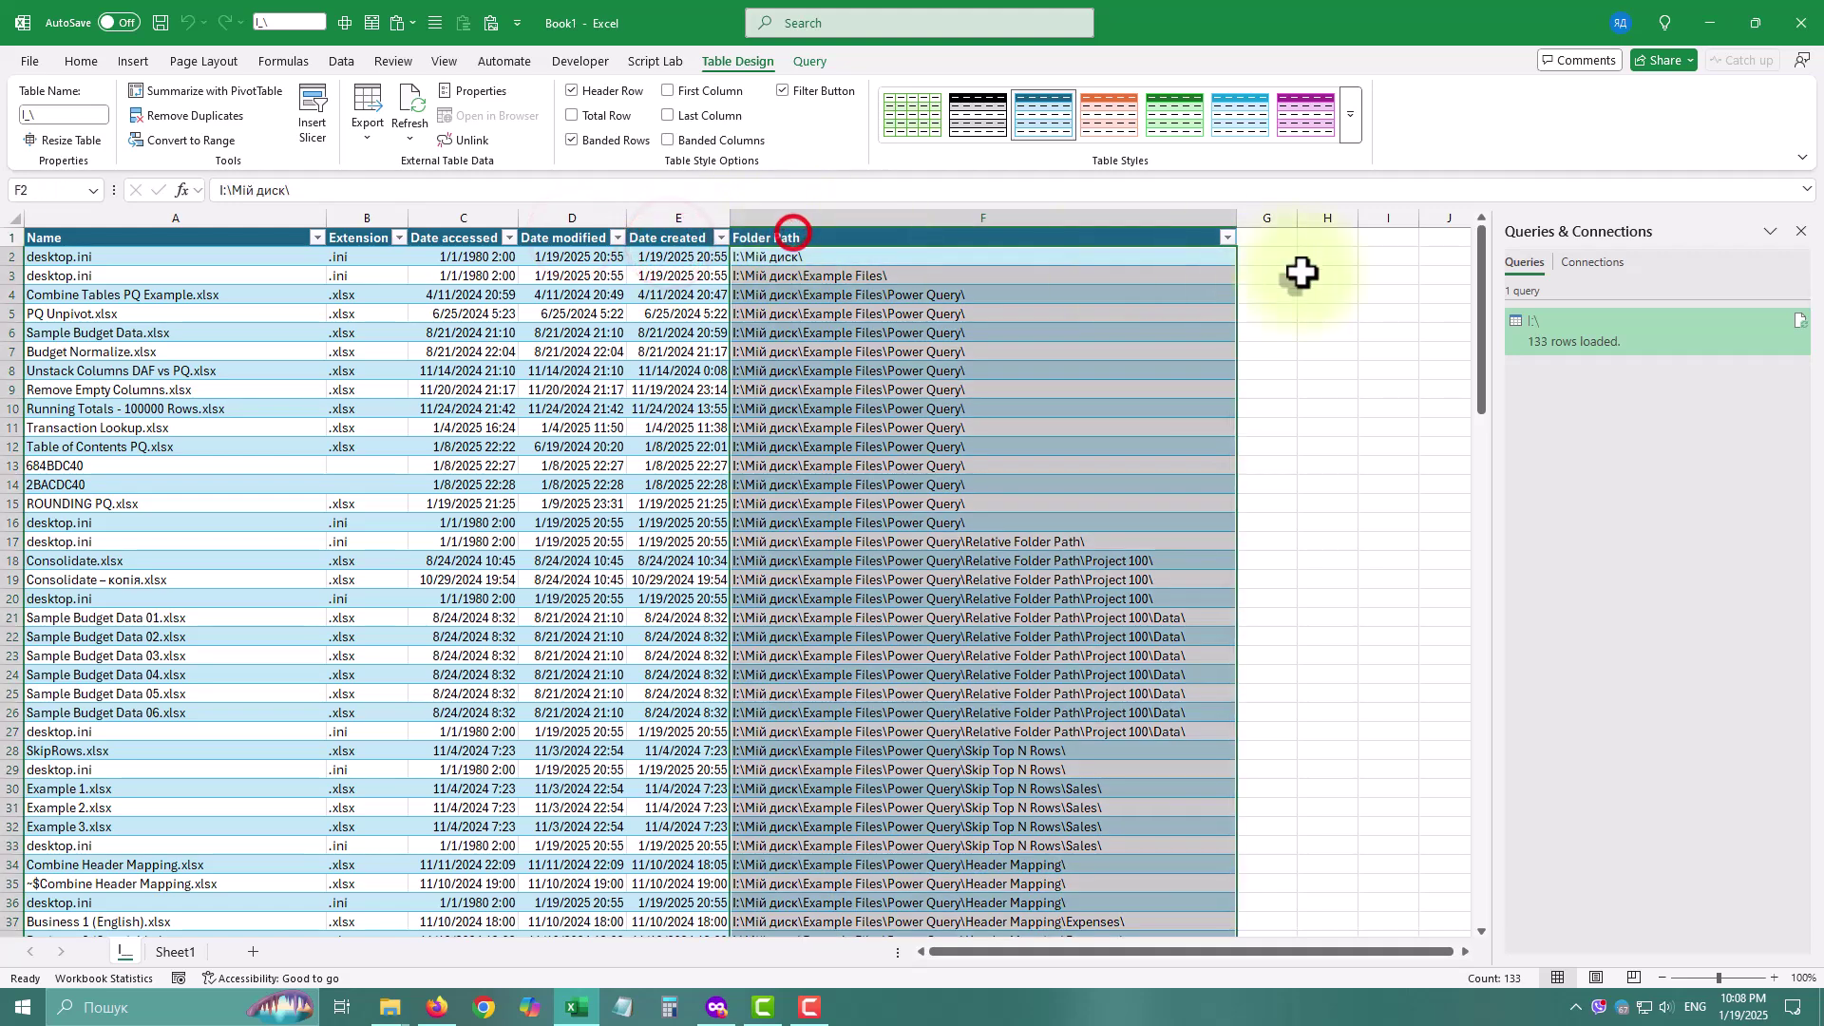
{"action": "double_click", "coordinate": [1612, 324]}
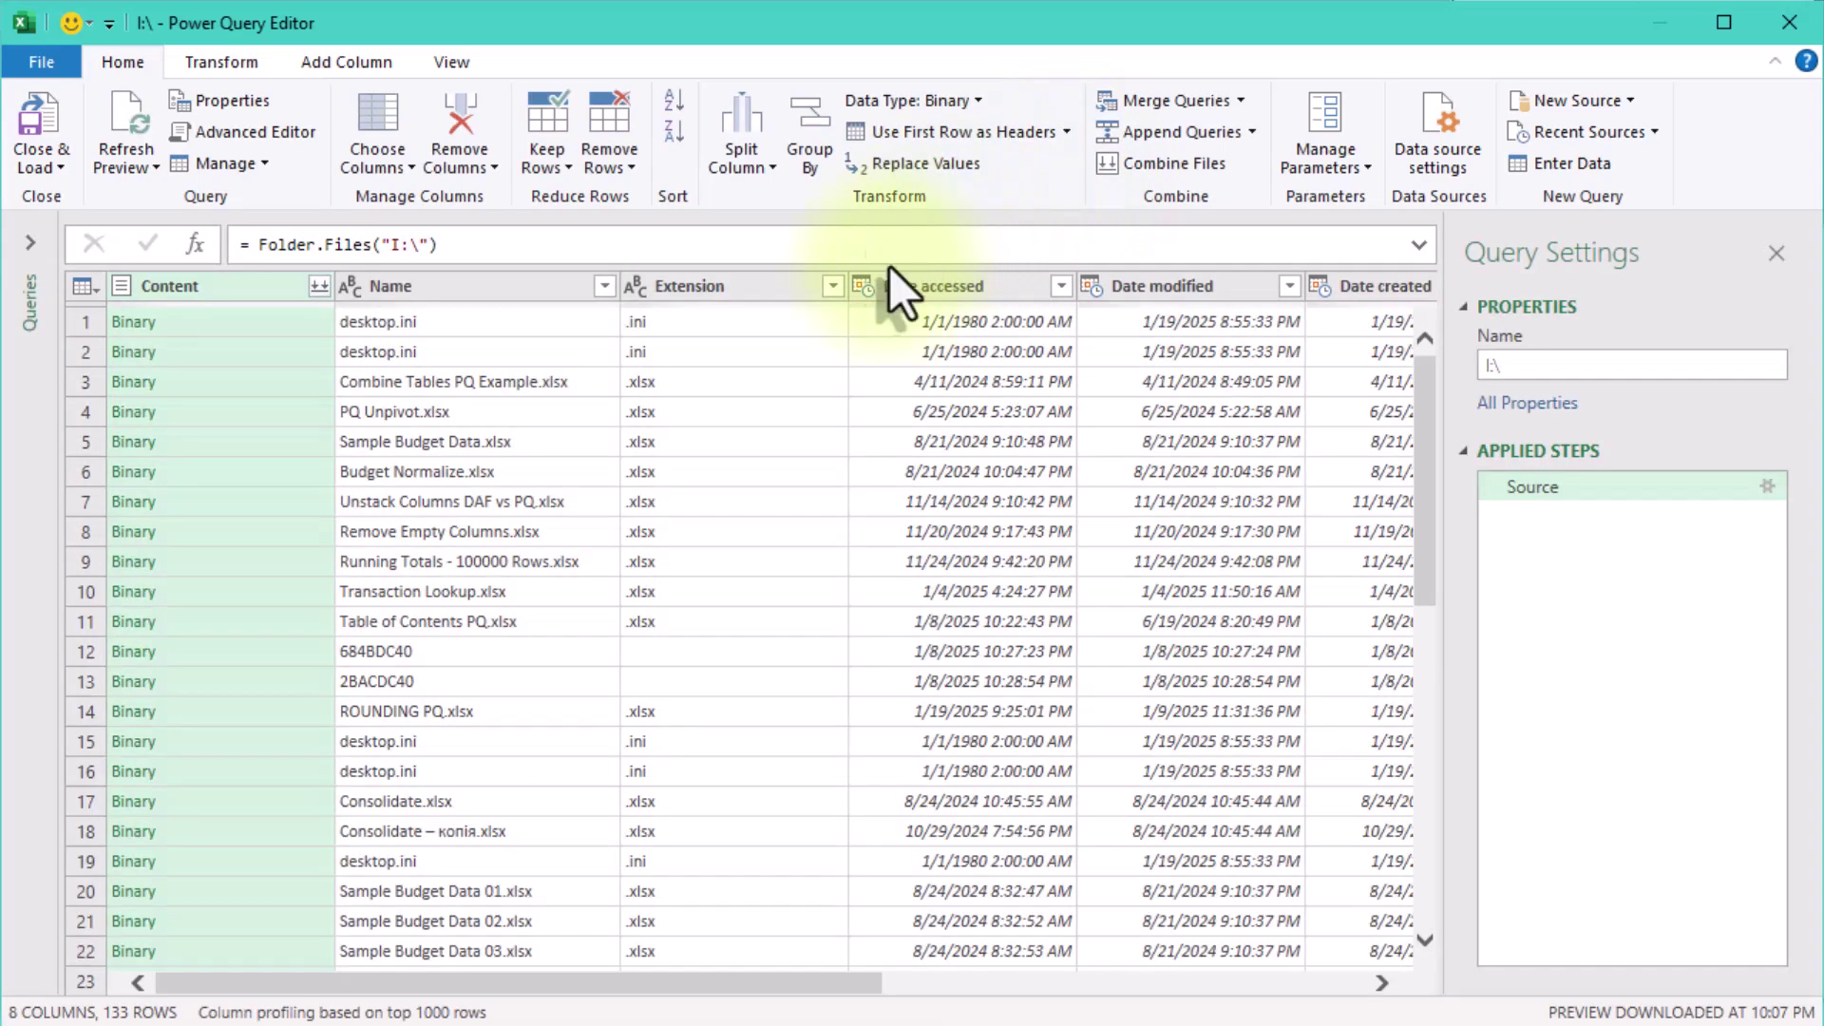
Preview Attributes records, ending on an Excel file's record: Size 17766, ReadOnly and Hidden FALSE
{"action": "left_click_drag", "start_coordinate": [641, 983], "coordinate": [1123, 983]}
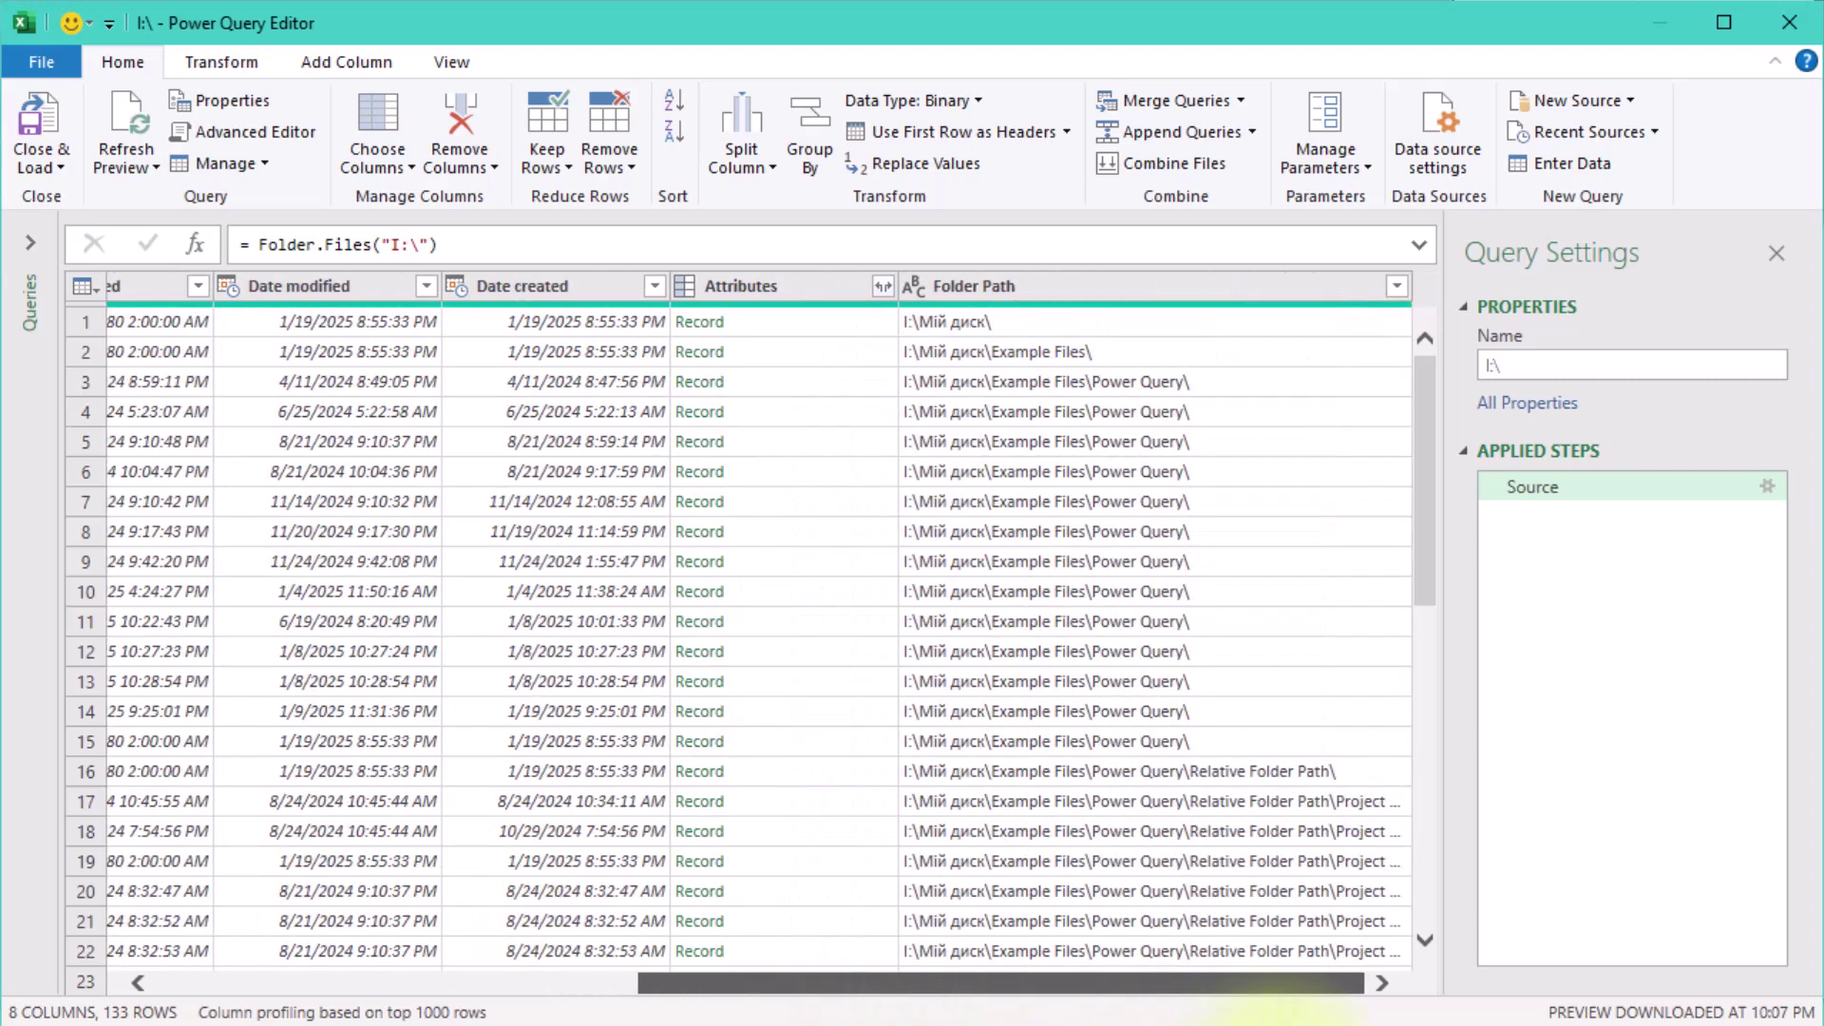
{"action": "left_click", "coordinate": [787, 290]}
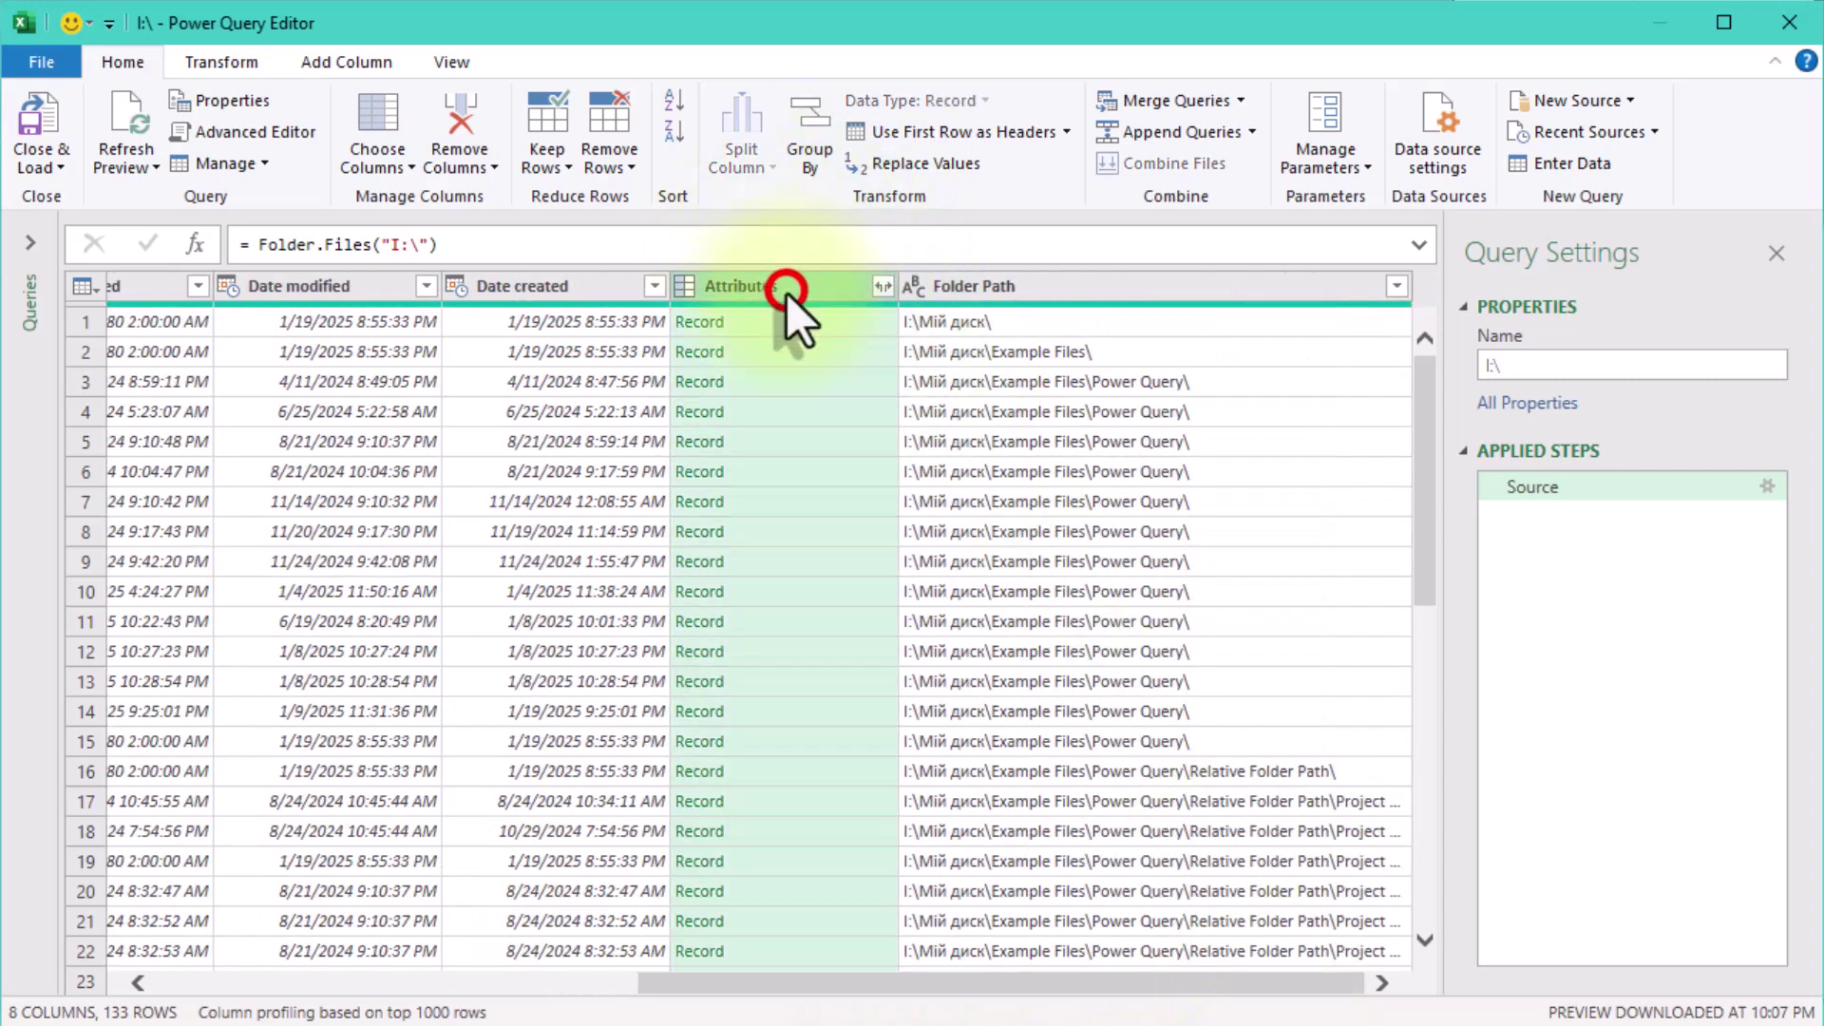
{"action": "left_click", "coordinate": [774, 321]}
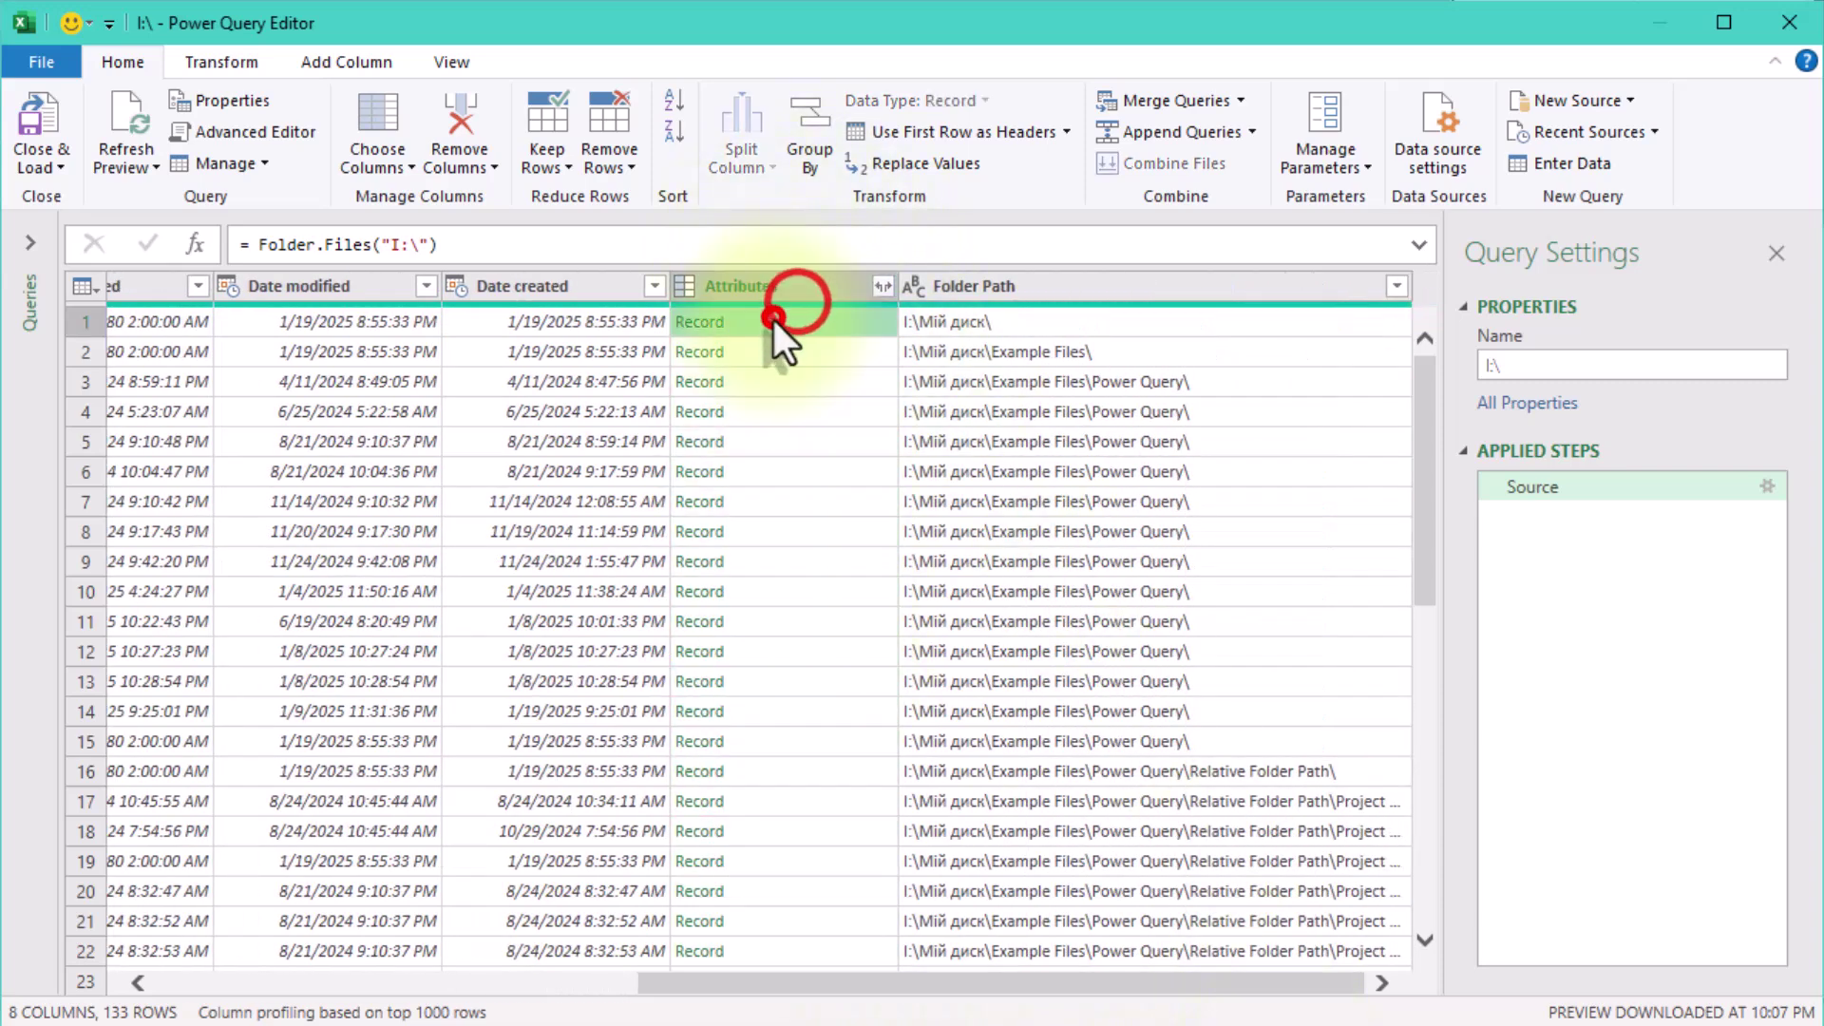
{"action": "left_click", "coordinate": [779, 353]}
{"action": "left_click", "coordinate": [801, 414]}
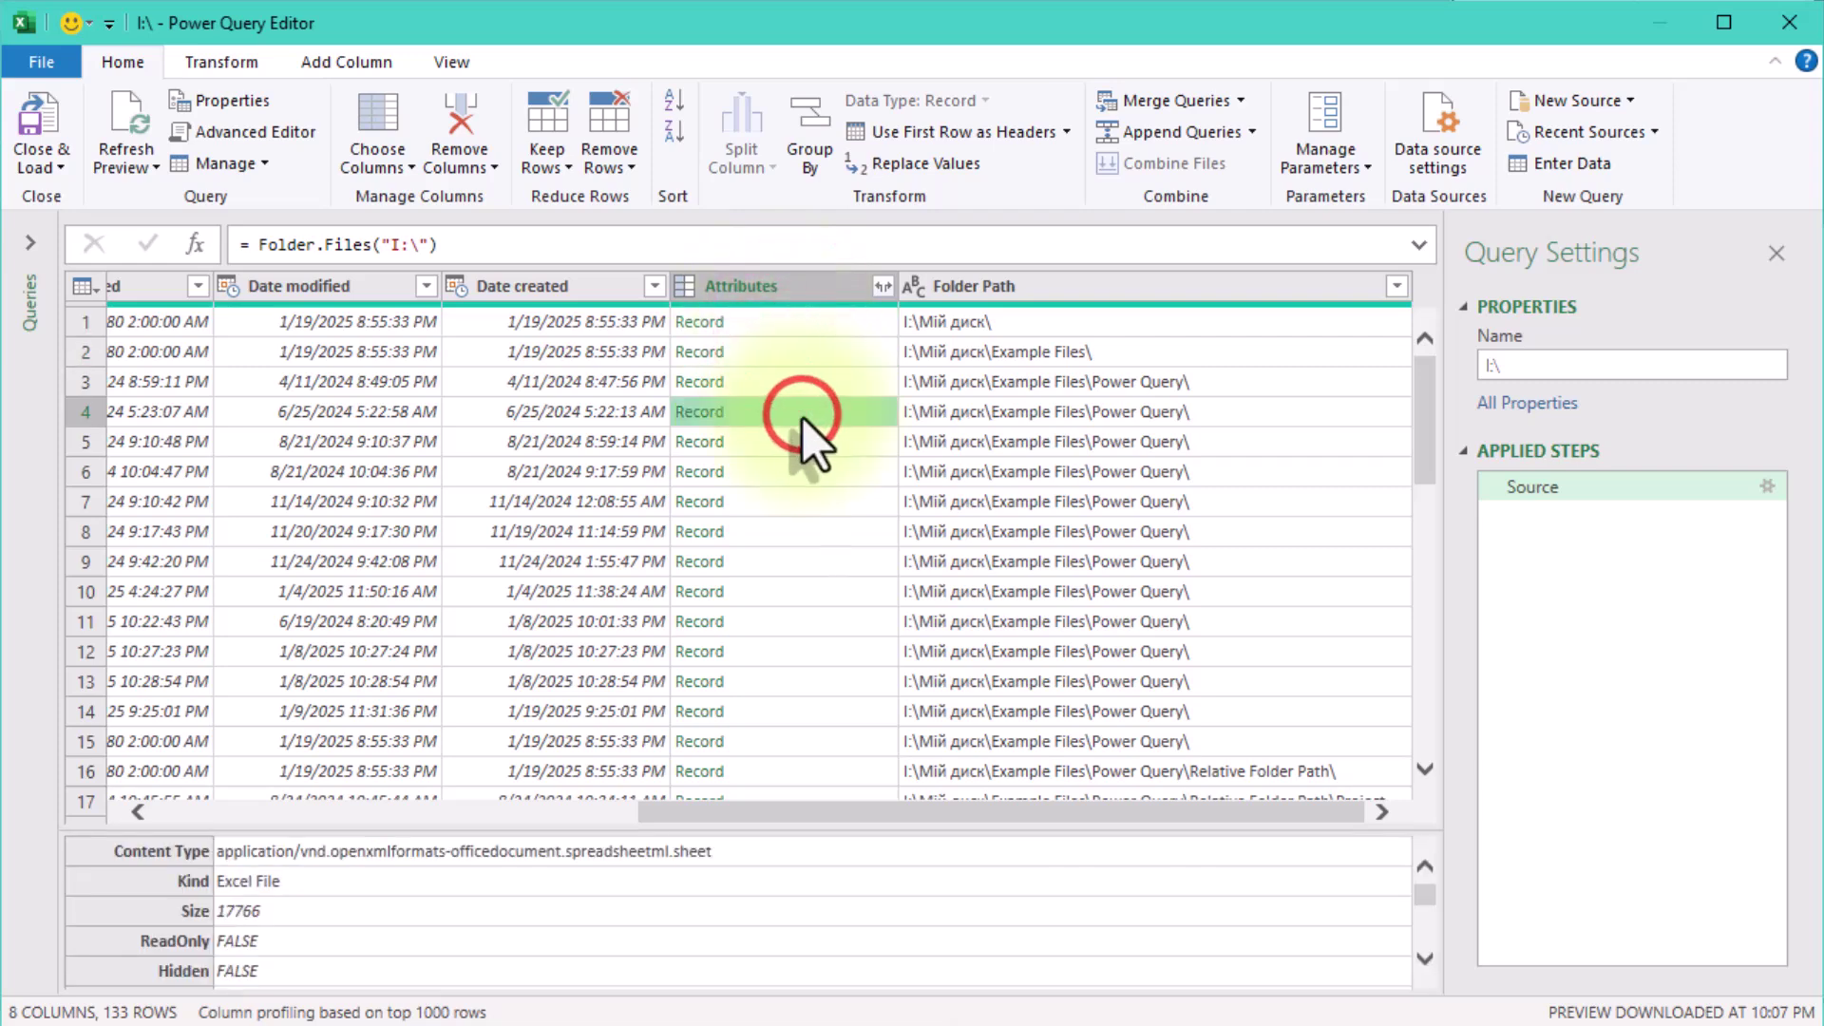
Expand Attributes to just the Size and Hidden fields, without the original-name prefix
{"action": "left_click", "coordinate": [883, 287]}
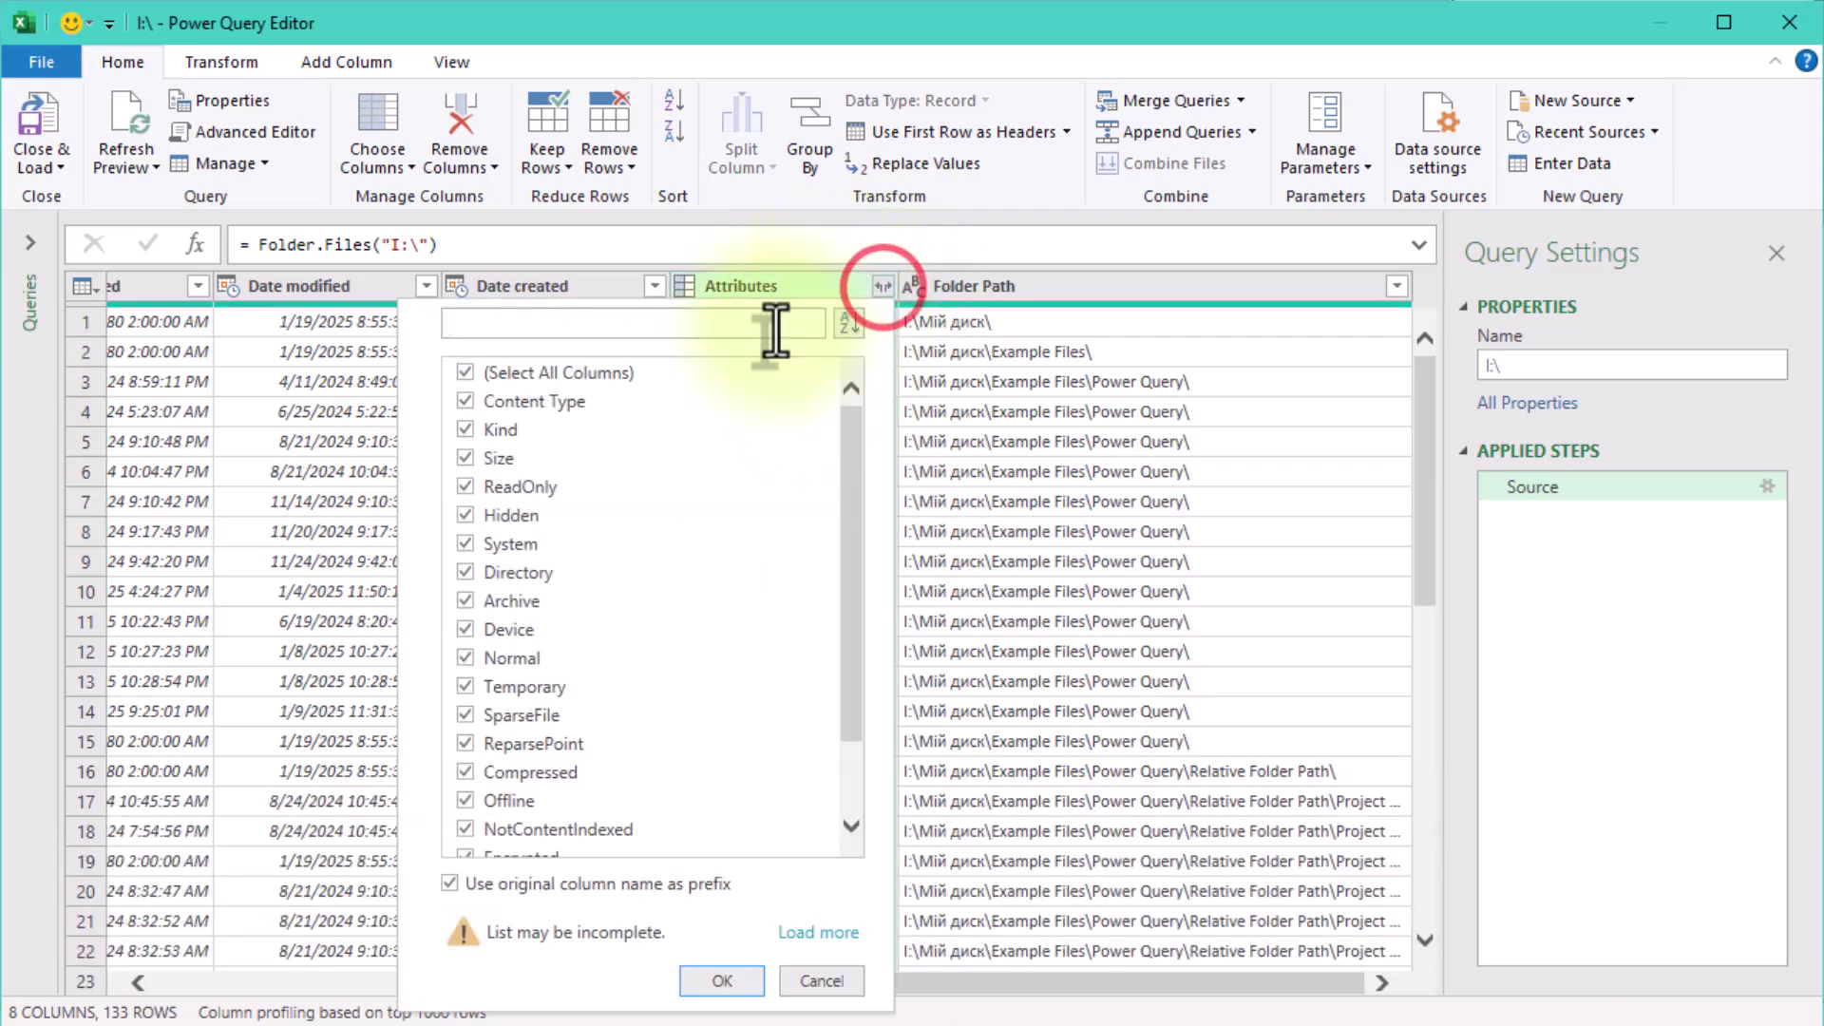
{"action": "scroll", "coordinate": [575, 456], "scroll_direction": "down", "scroll_amount": 1}
{"action": "scroll", "coordinate": [532, 418], "scroll_direction": "up", "scroll_amount": 1}
{"action": "left_click", "coordinate": [466, 371]}
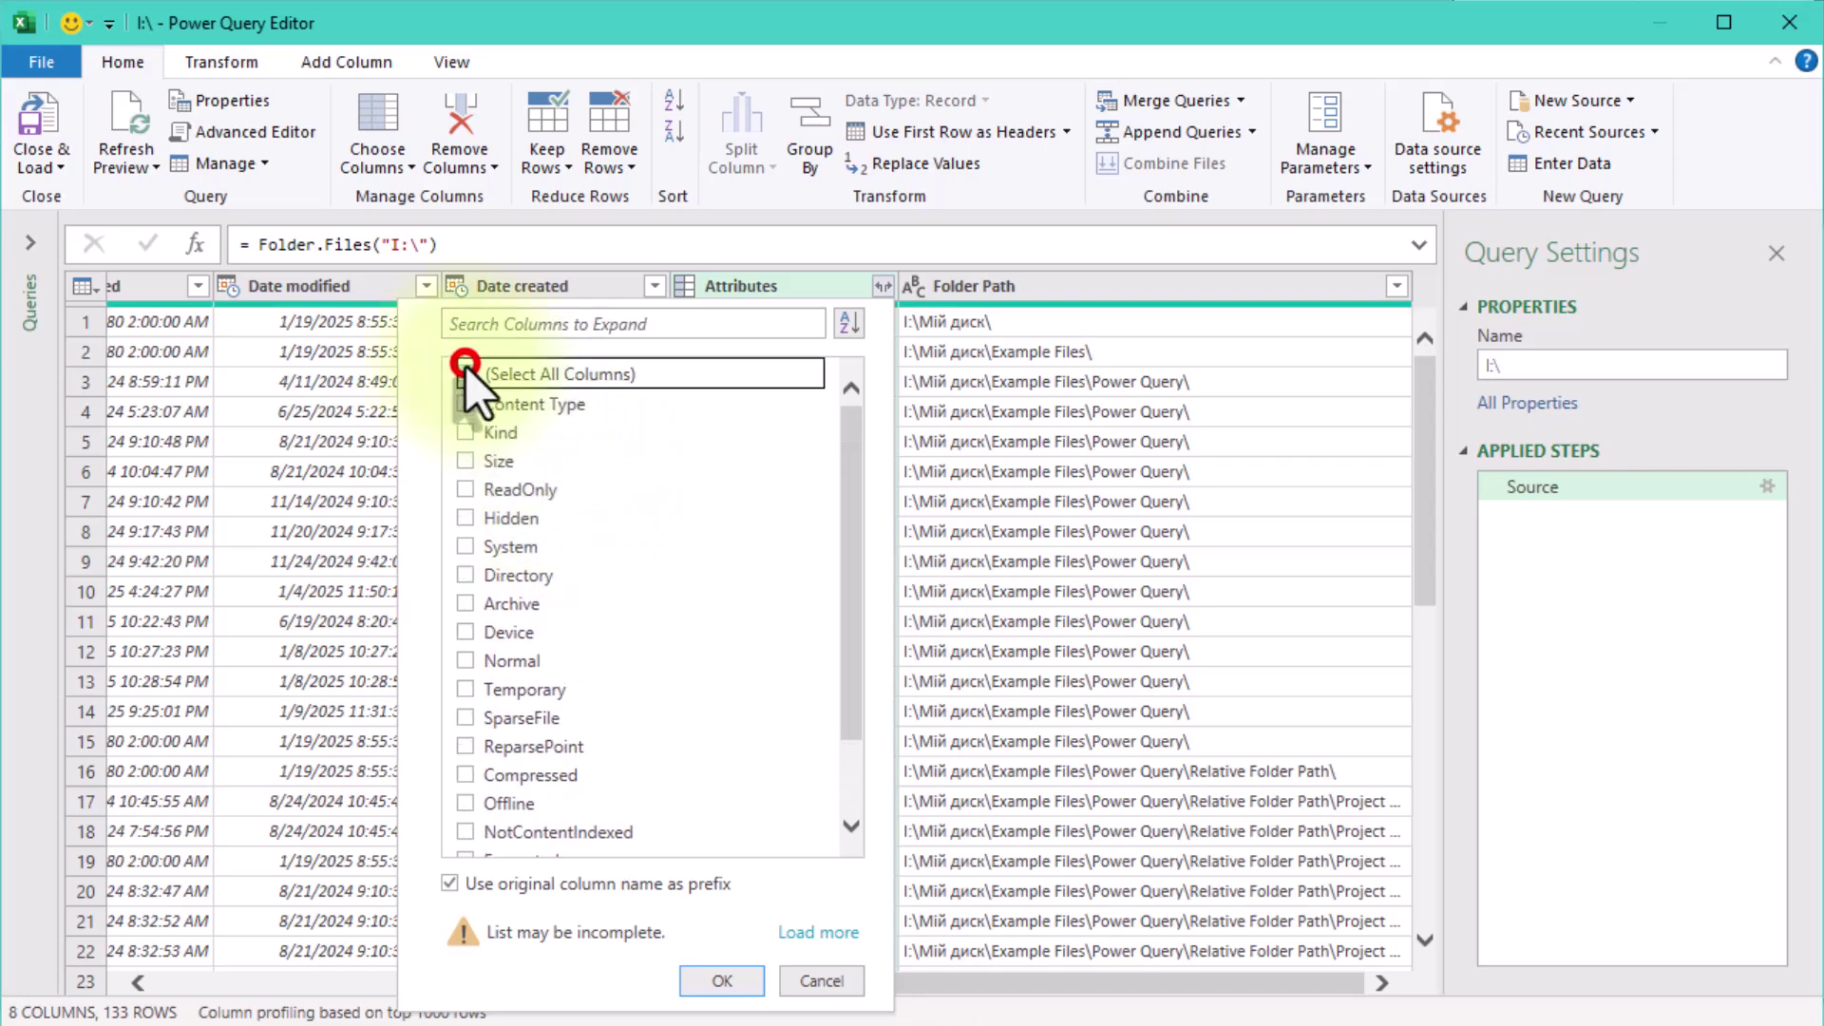
{"action": "left_click", "coordinate": [514, 516]}
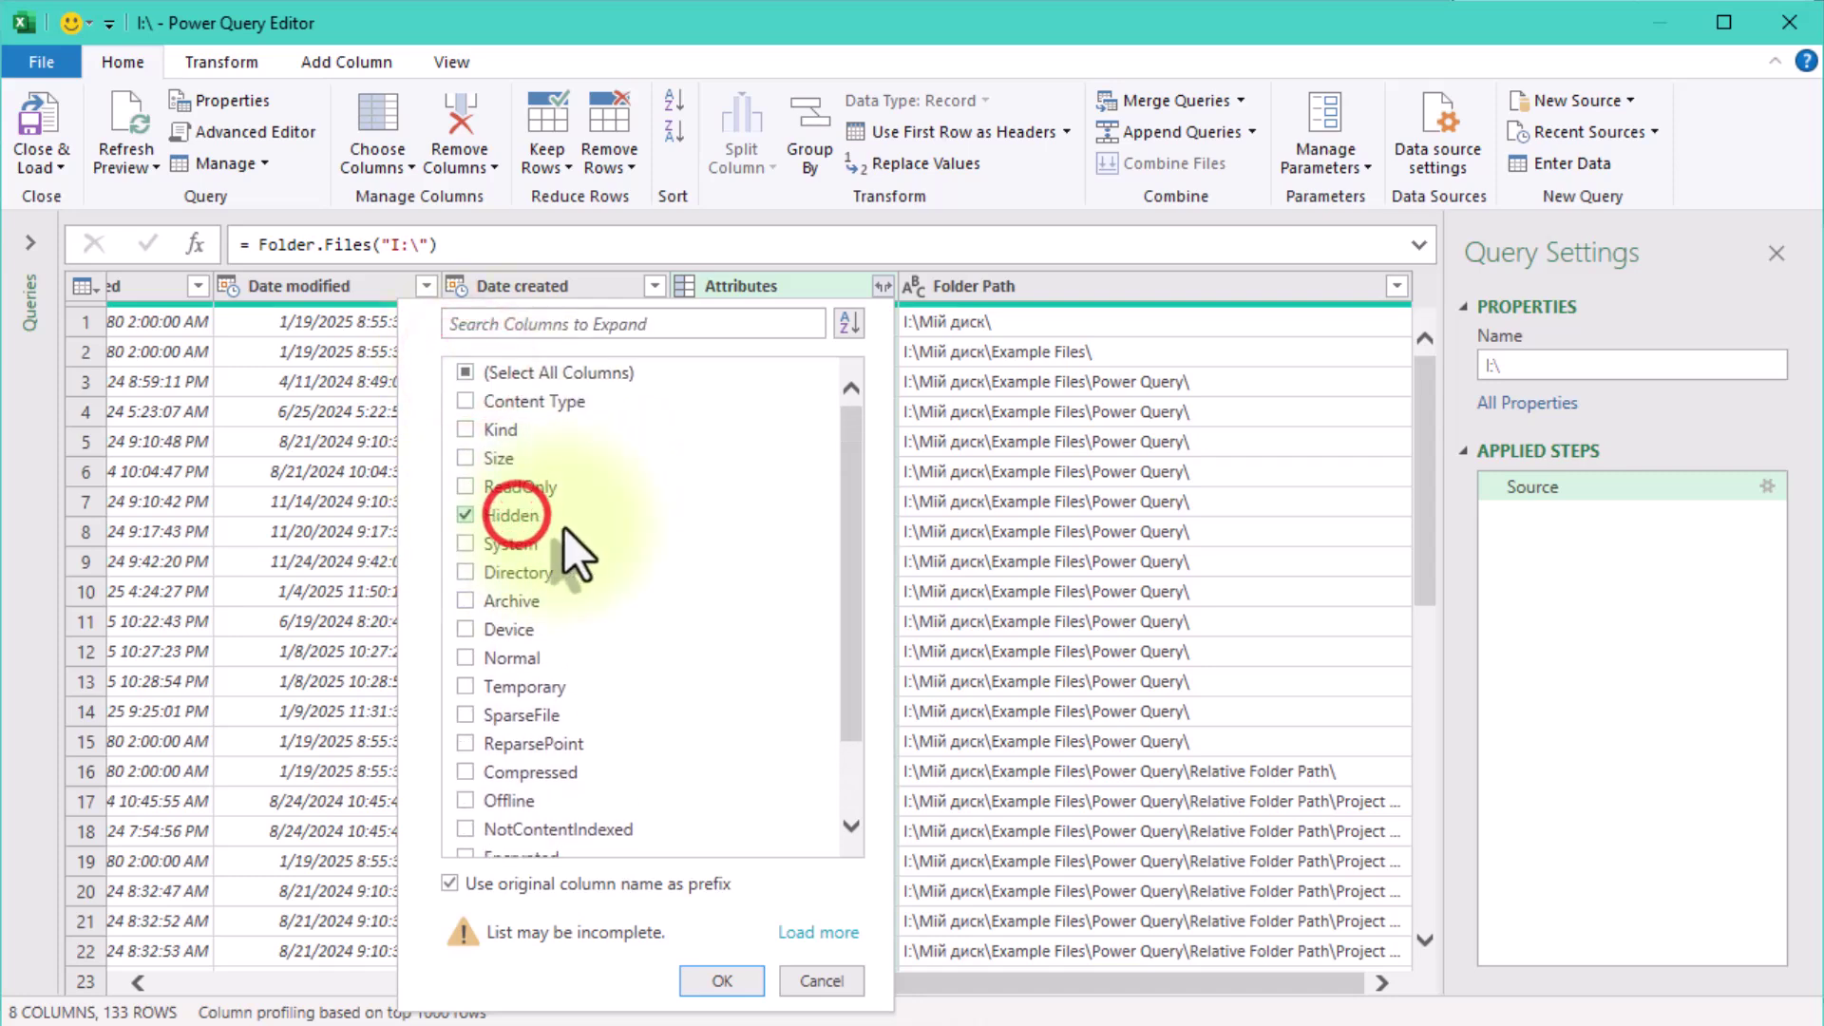
{"action": "left_click", "coordinate": [488, 461]}
{"action": "scroll", "coordinate": [533, 608], "scroll_direction": "down", "scroll_amount": 1}
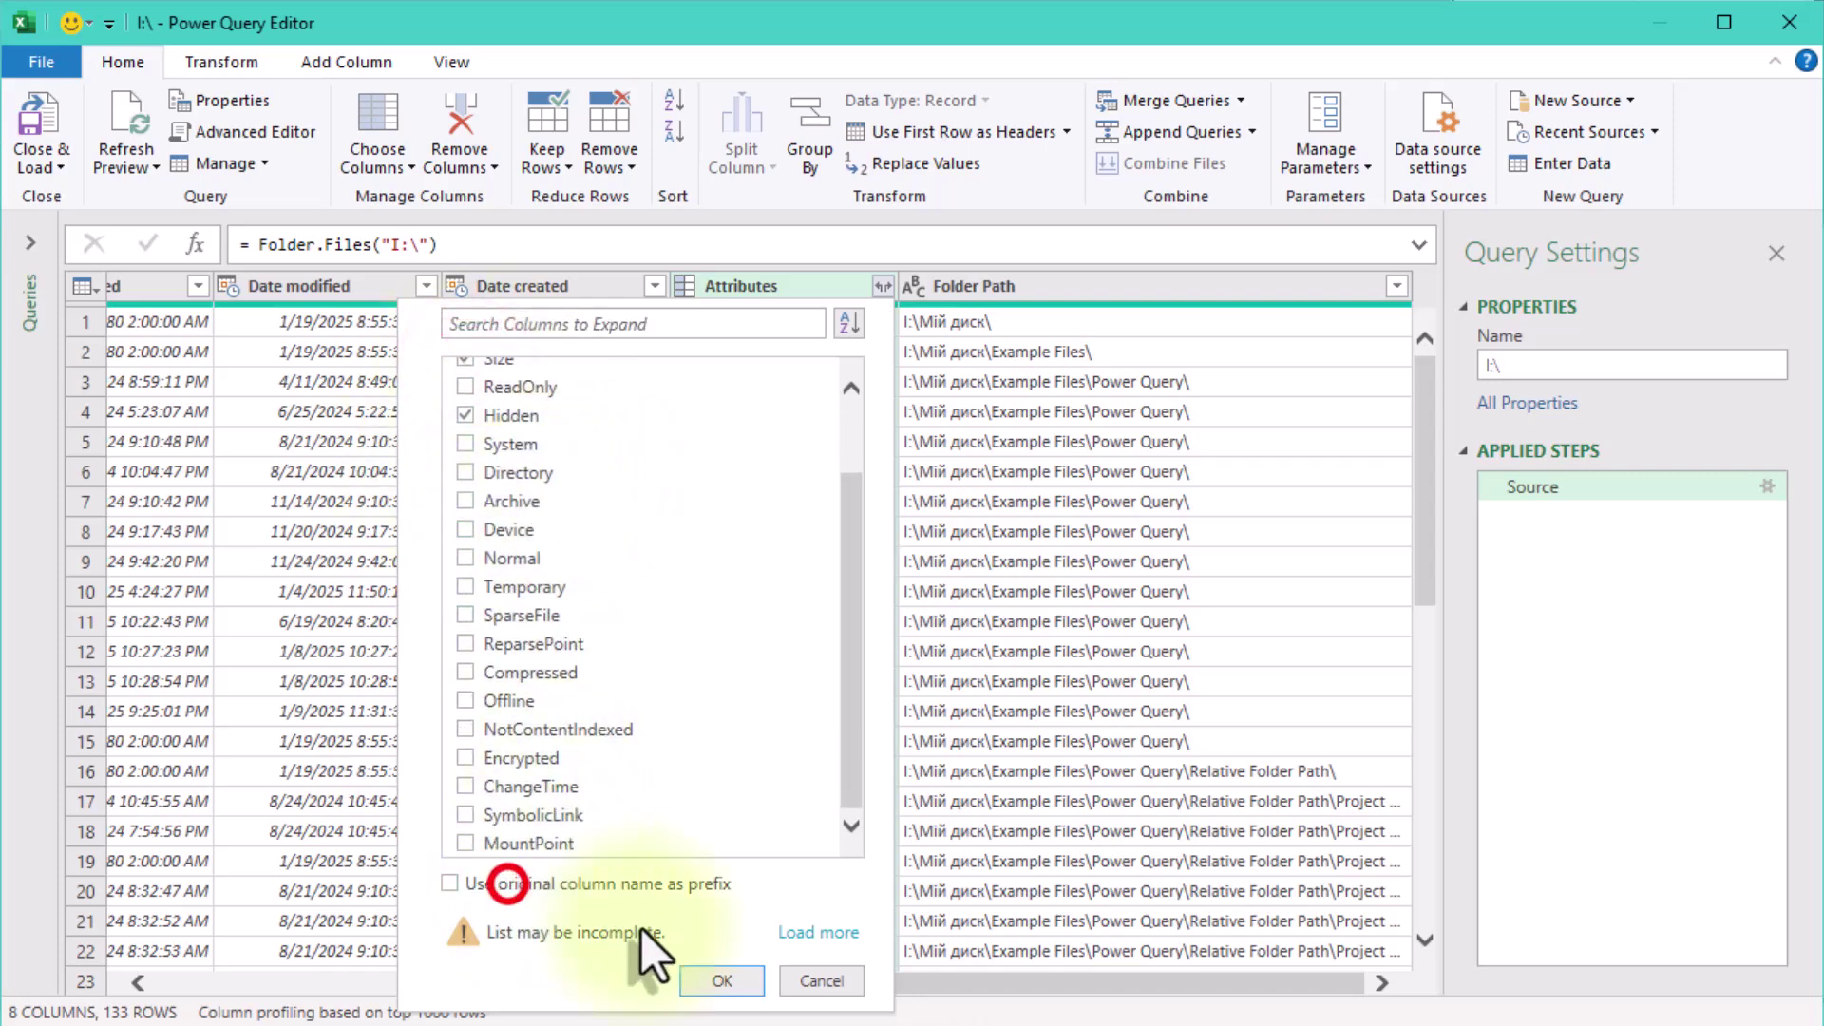
{"action": "left_click", "coordinate": [722, 981]}
Check the new Size values, such as 423007 in row 3 and 5344144 in row 8
{"action": "left_click", "coordinate": [828, 329]}
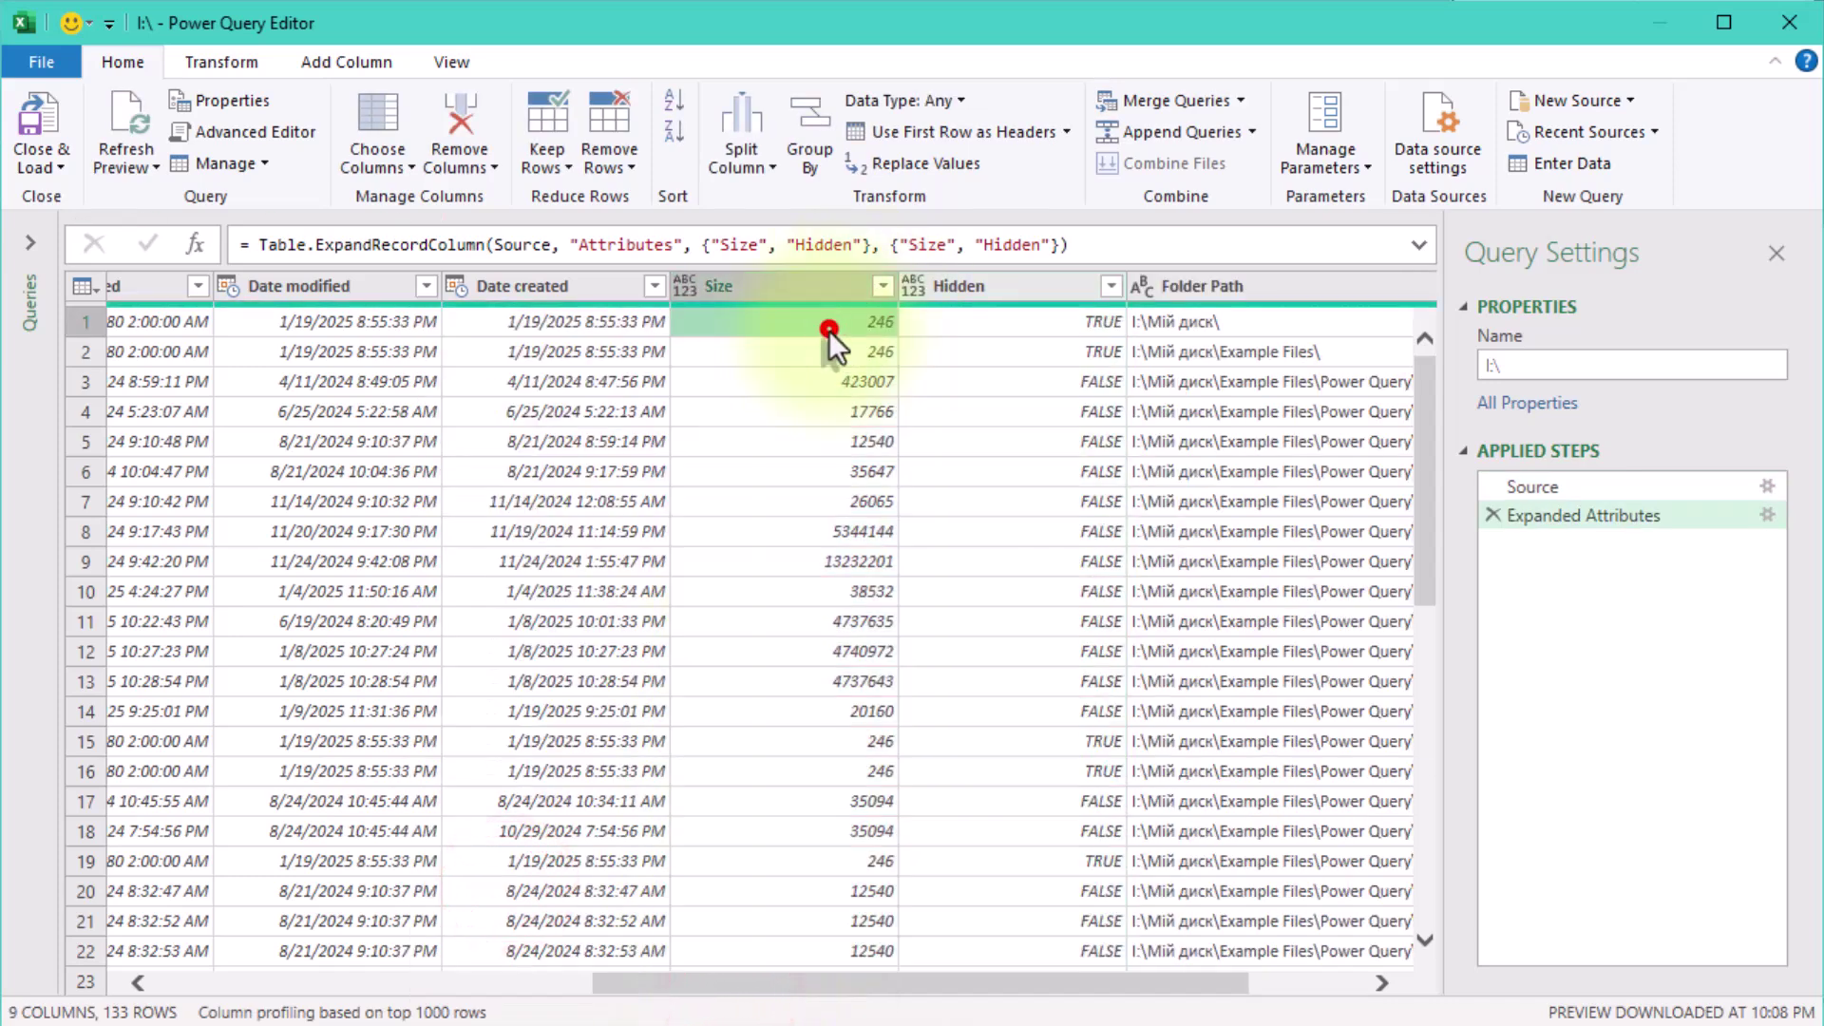
{"action": "left_click", "coordinate": [796, 374]}
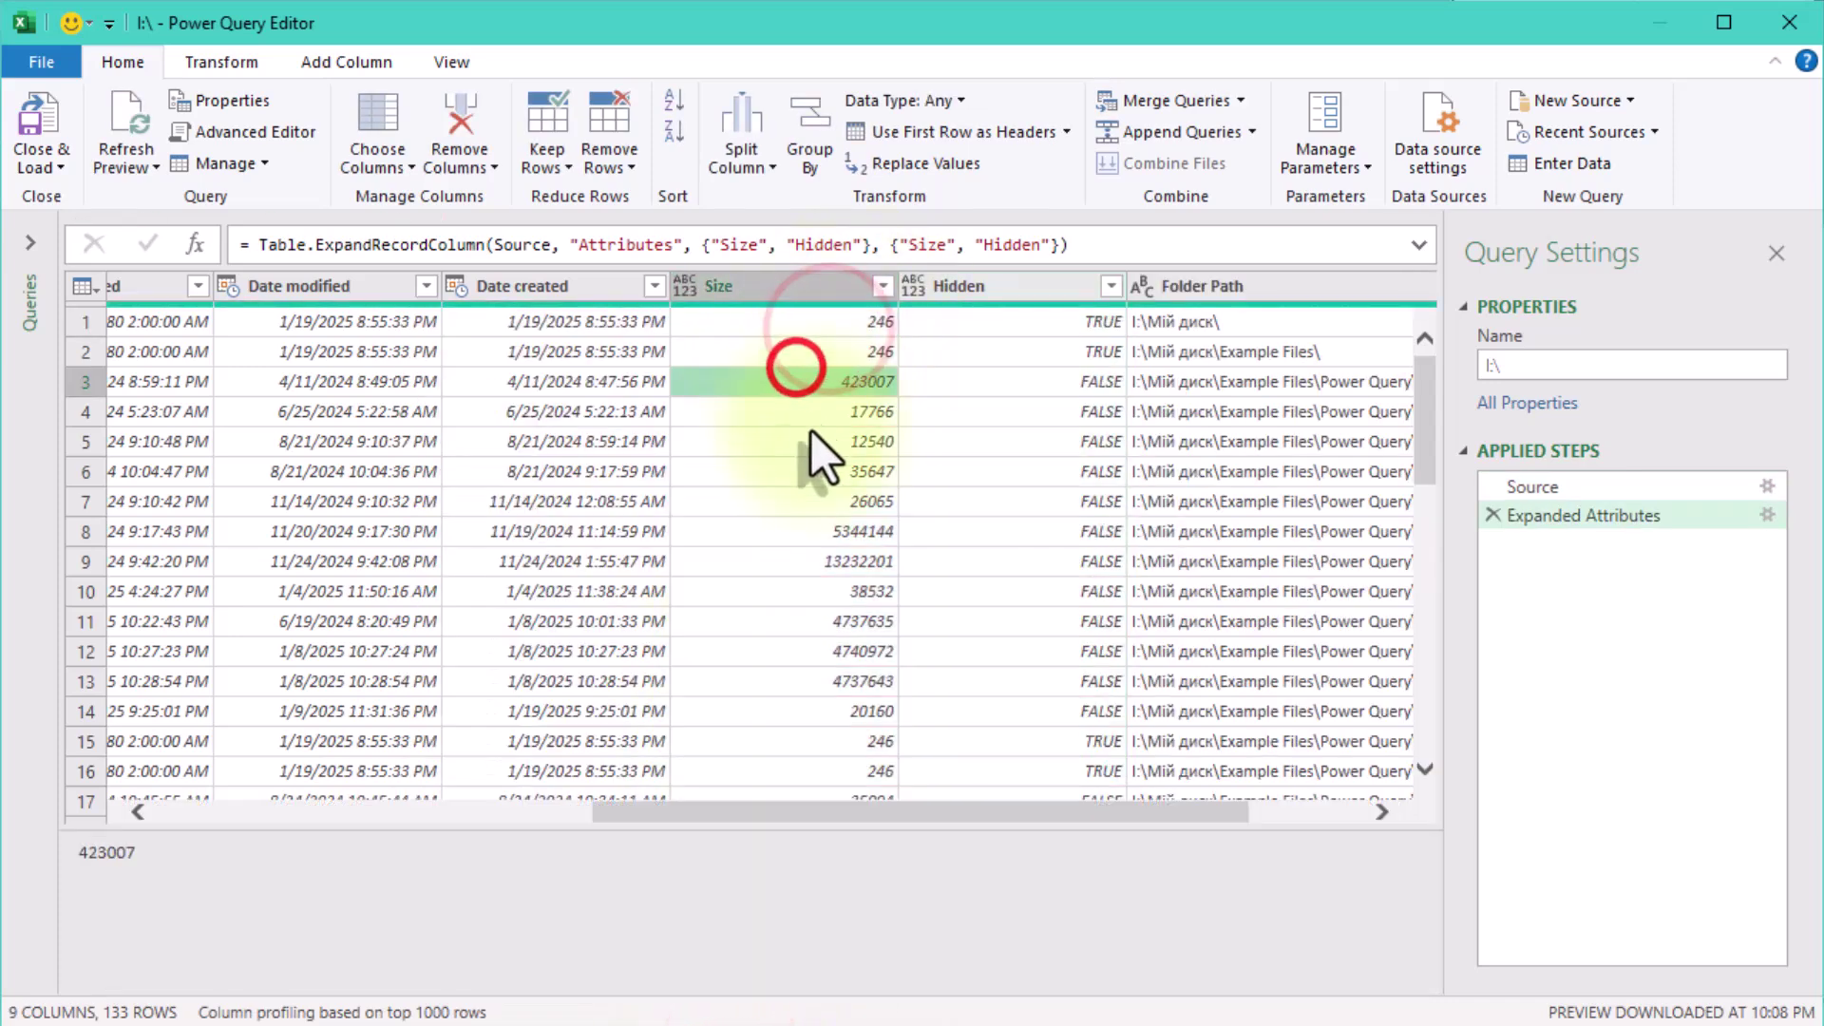
{"action": "left_click", "coordinate": [823, 562]}
{"action": "left_click", "coordinate": [823, 527]}
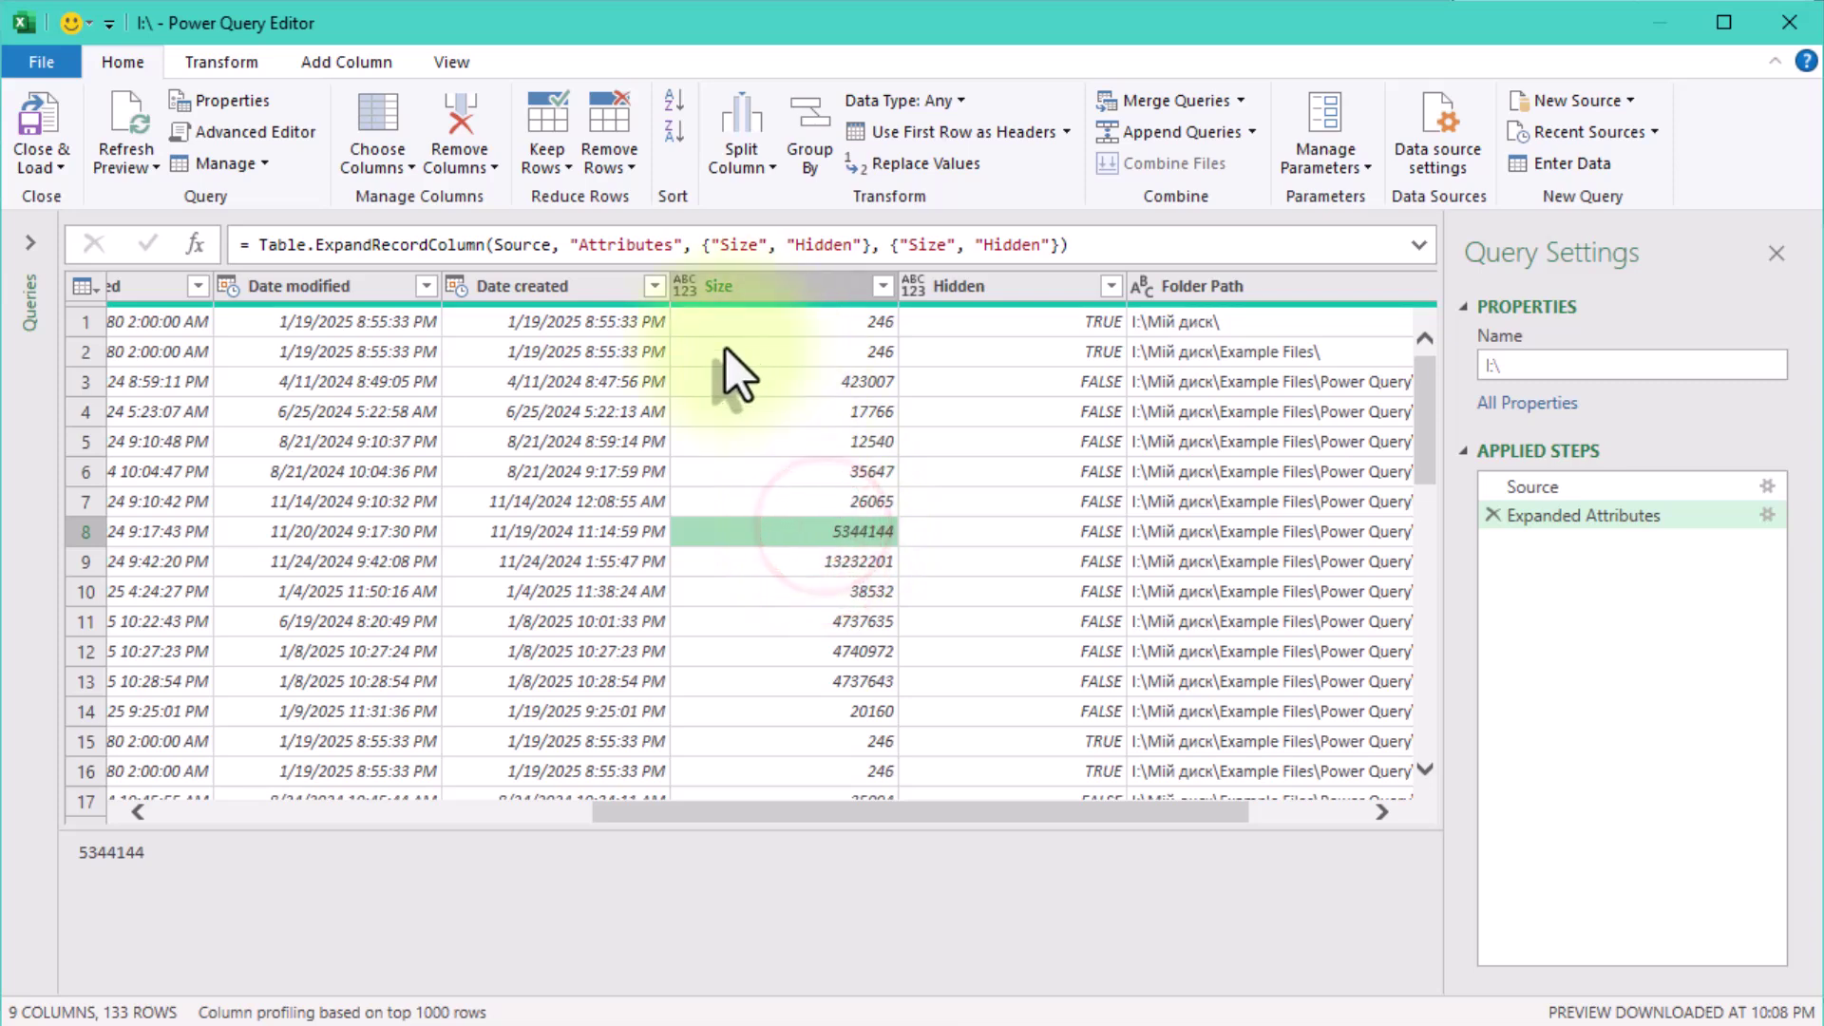
Add a custom column named Size (Mb) with the formula [Size]/1024/1024
{"action": "left_click", "coordinate": [306, 60]}
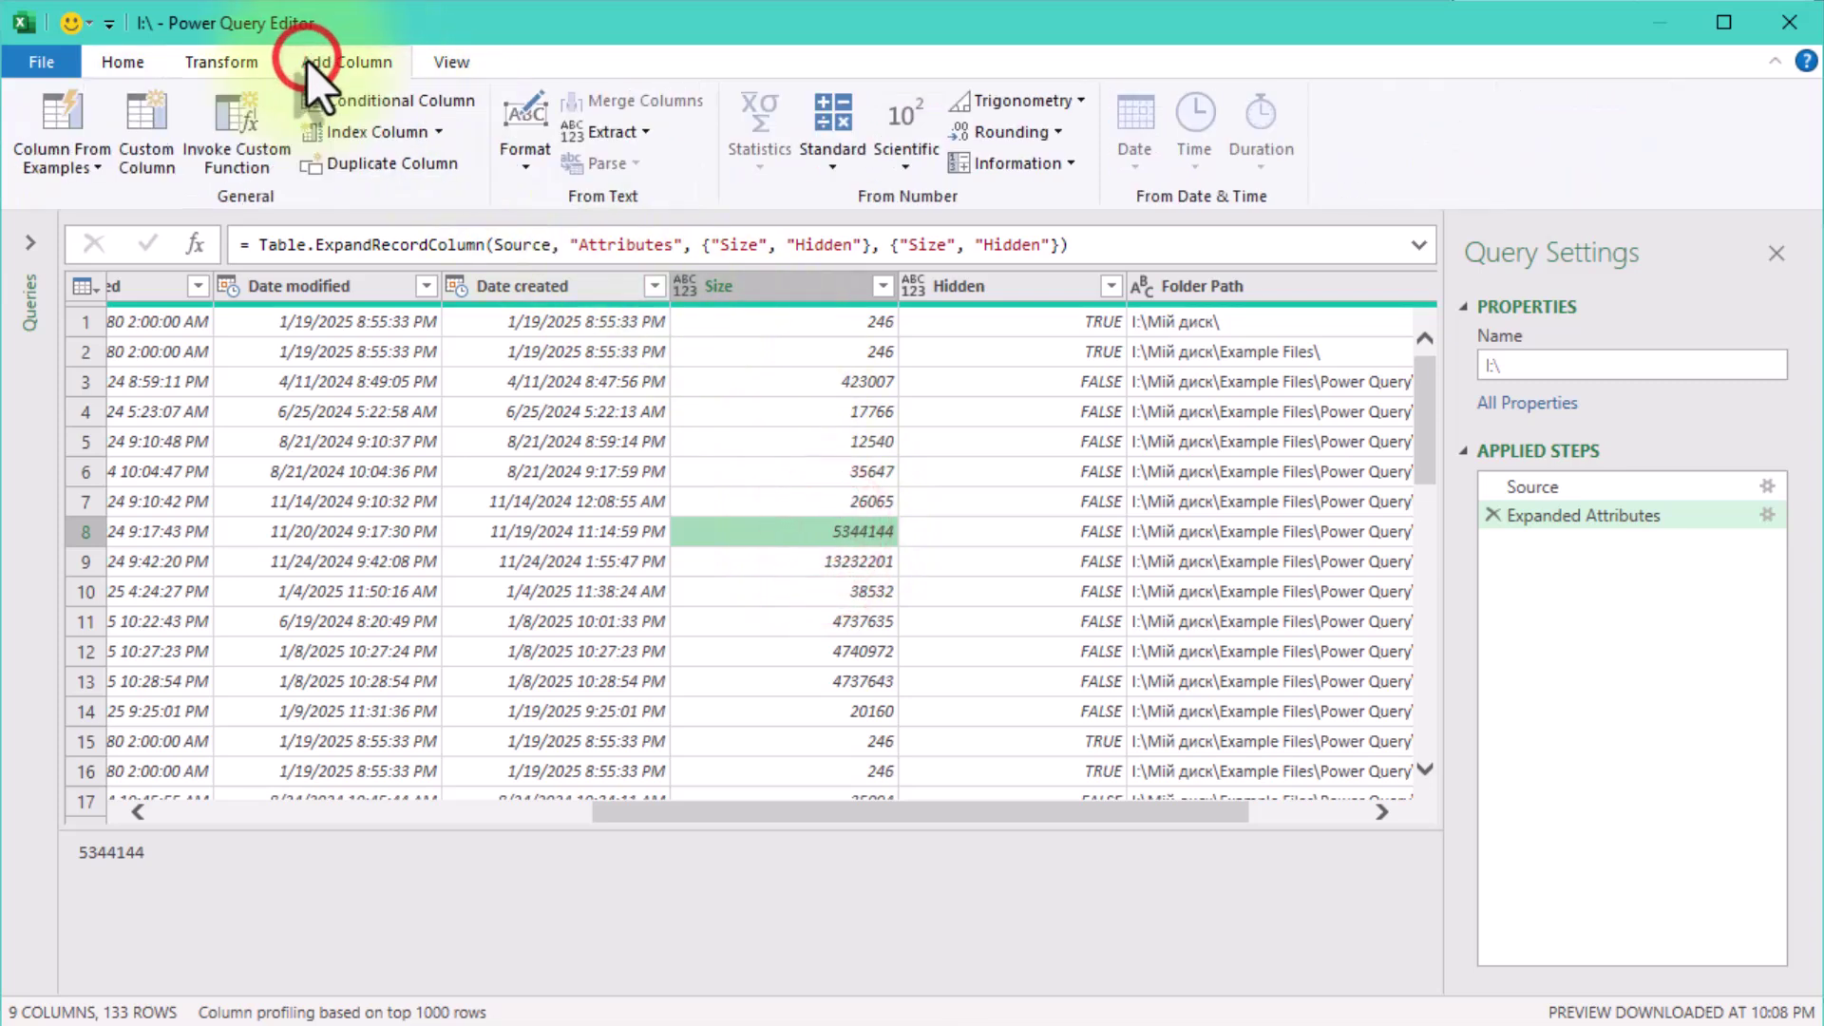
{"action": "left_click", "coordinate": [139, 167]}
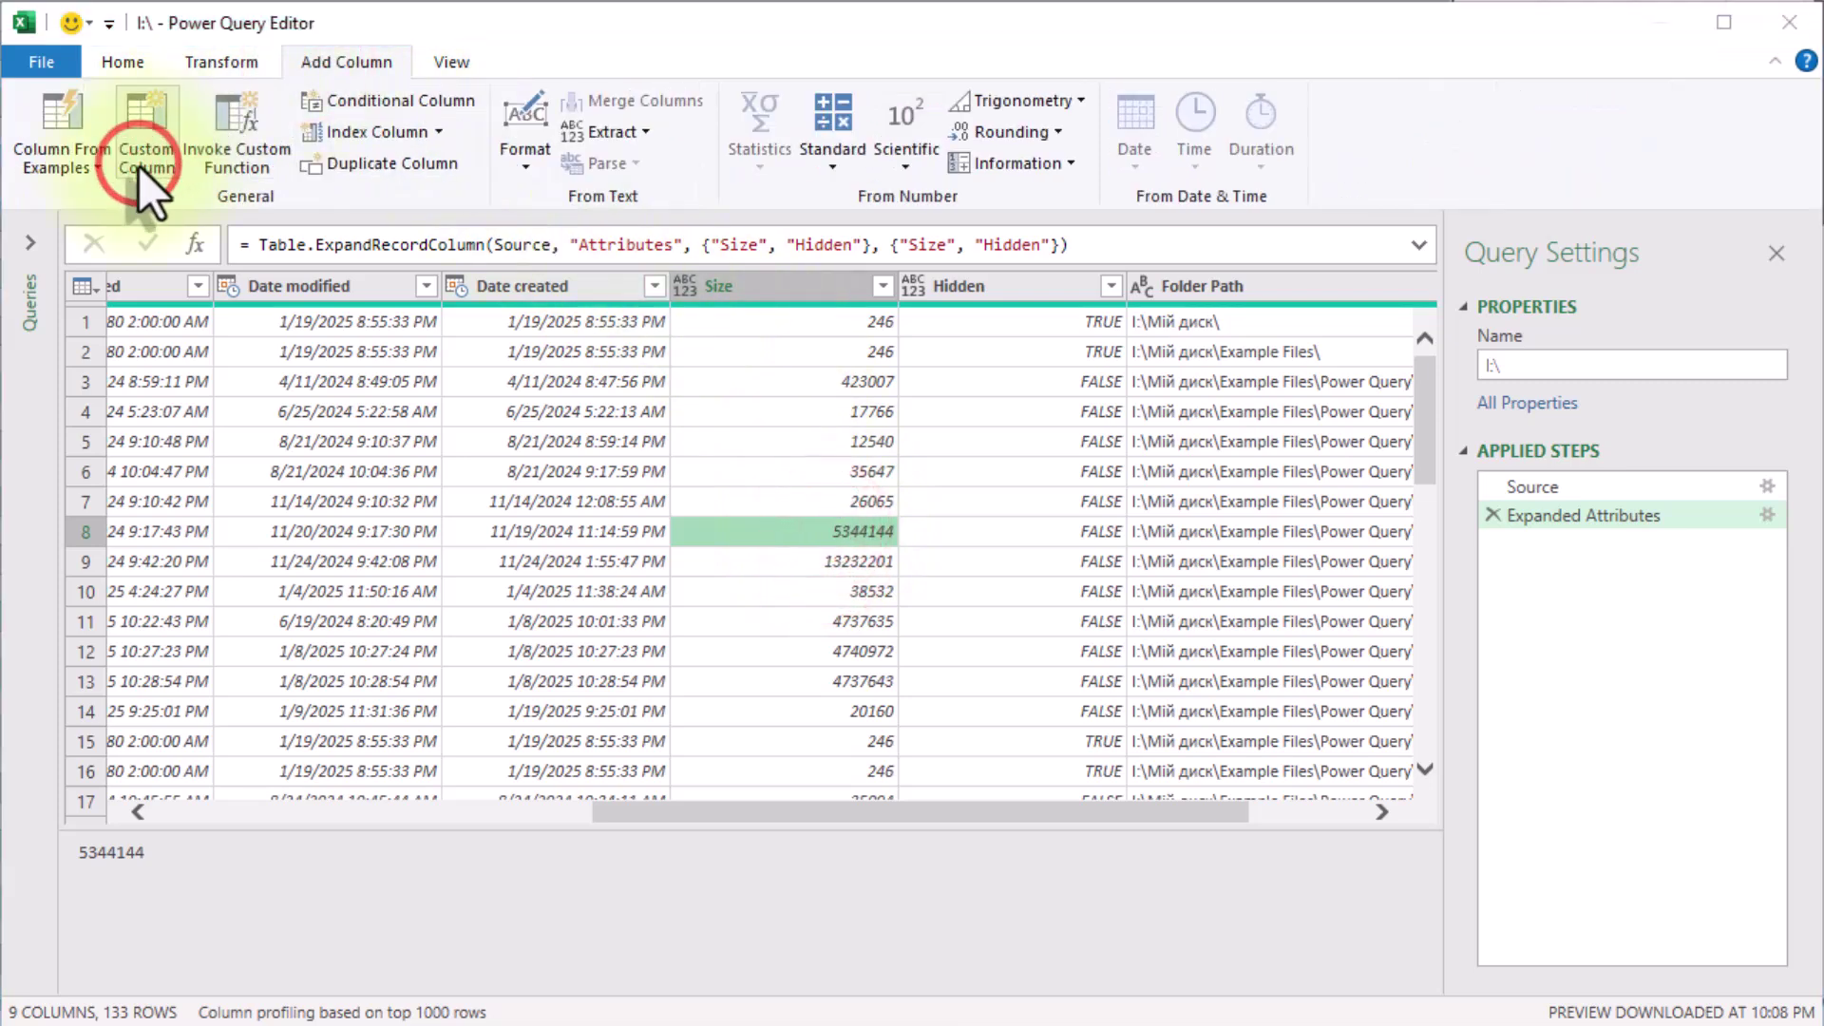
{"action": "double_click", "coordinate": [635, 205]}
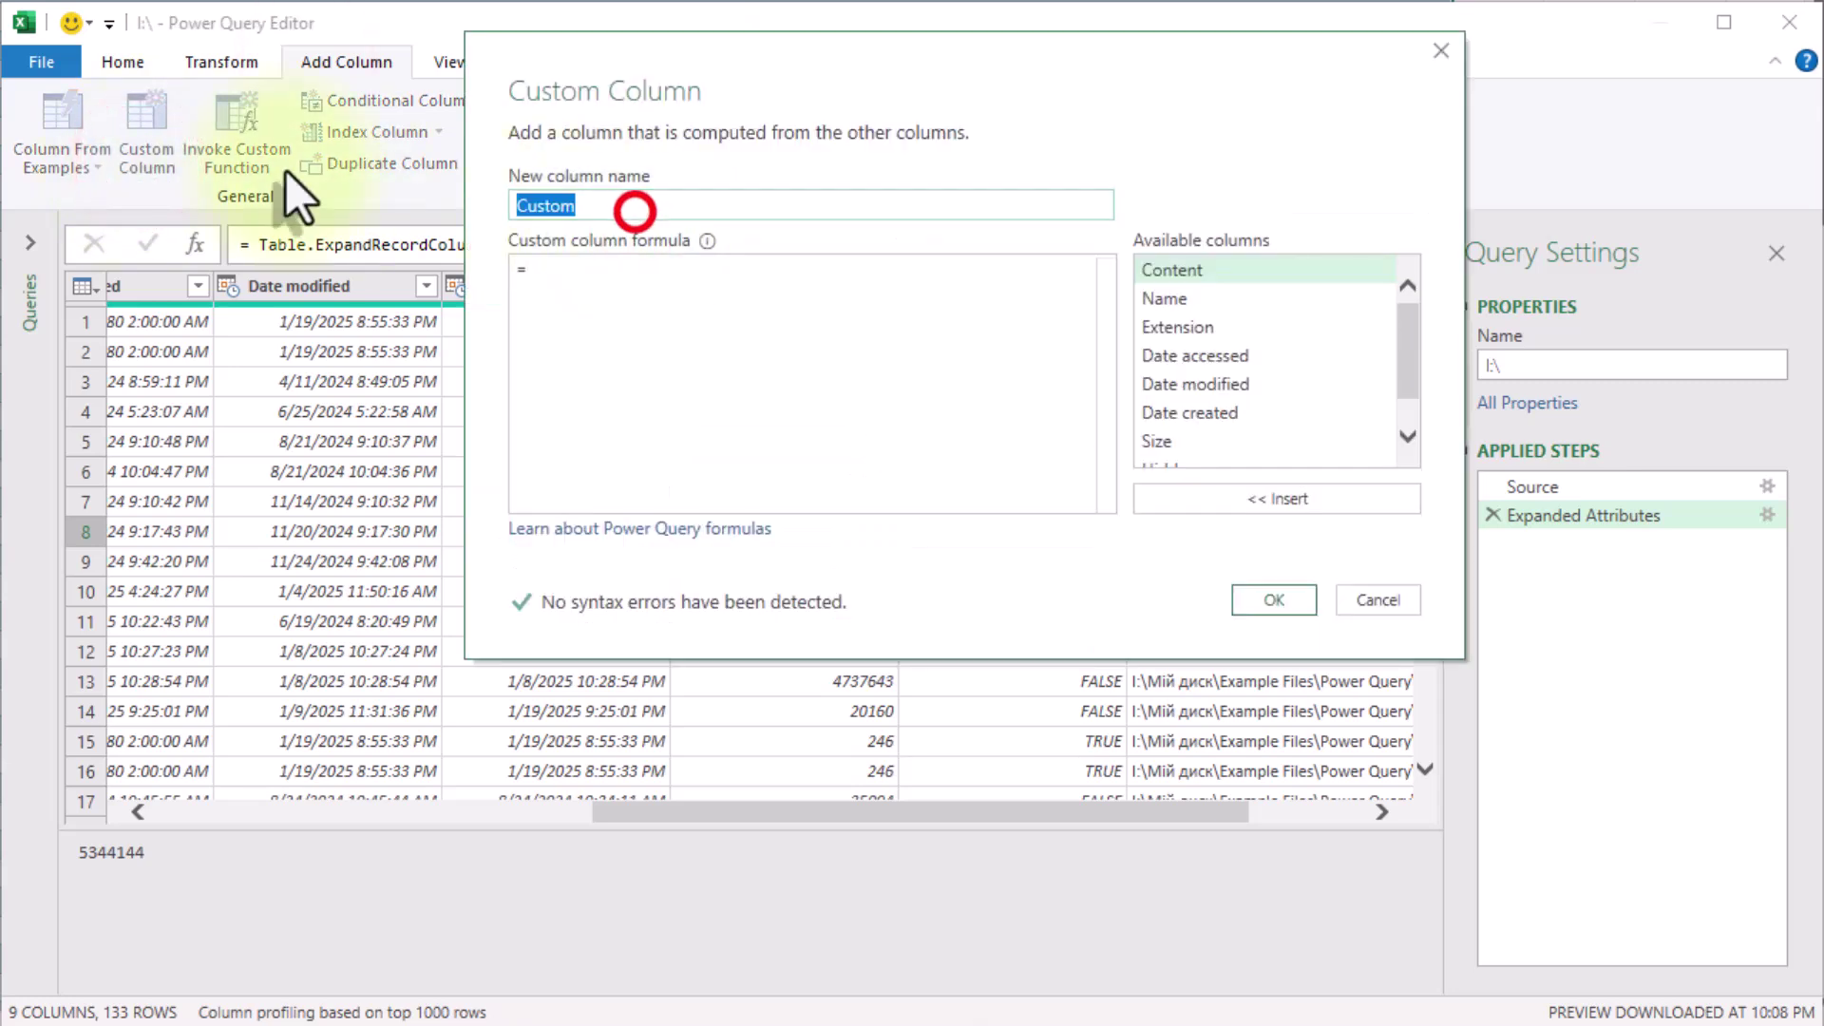
{"action": "type", "text": "Size (Mb)"}
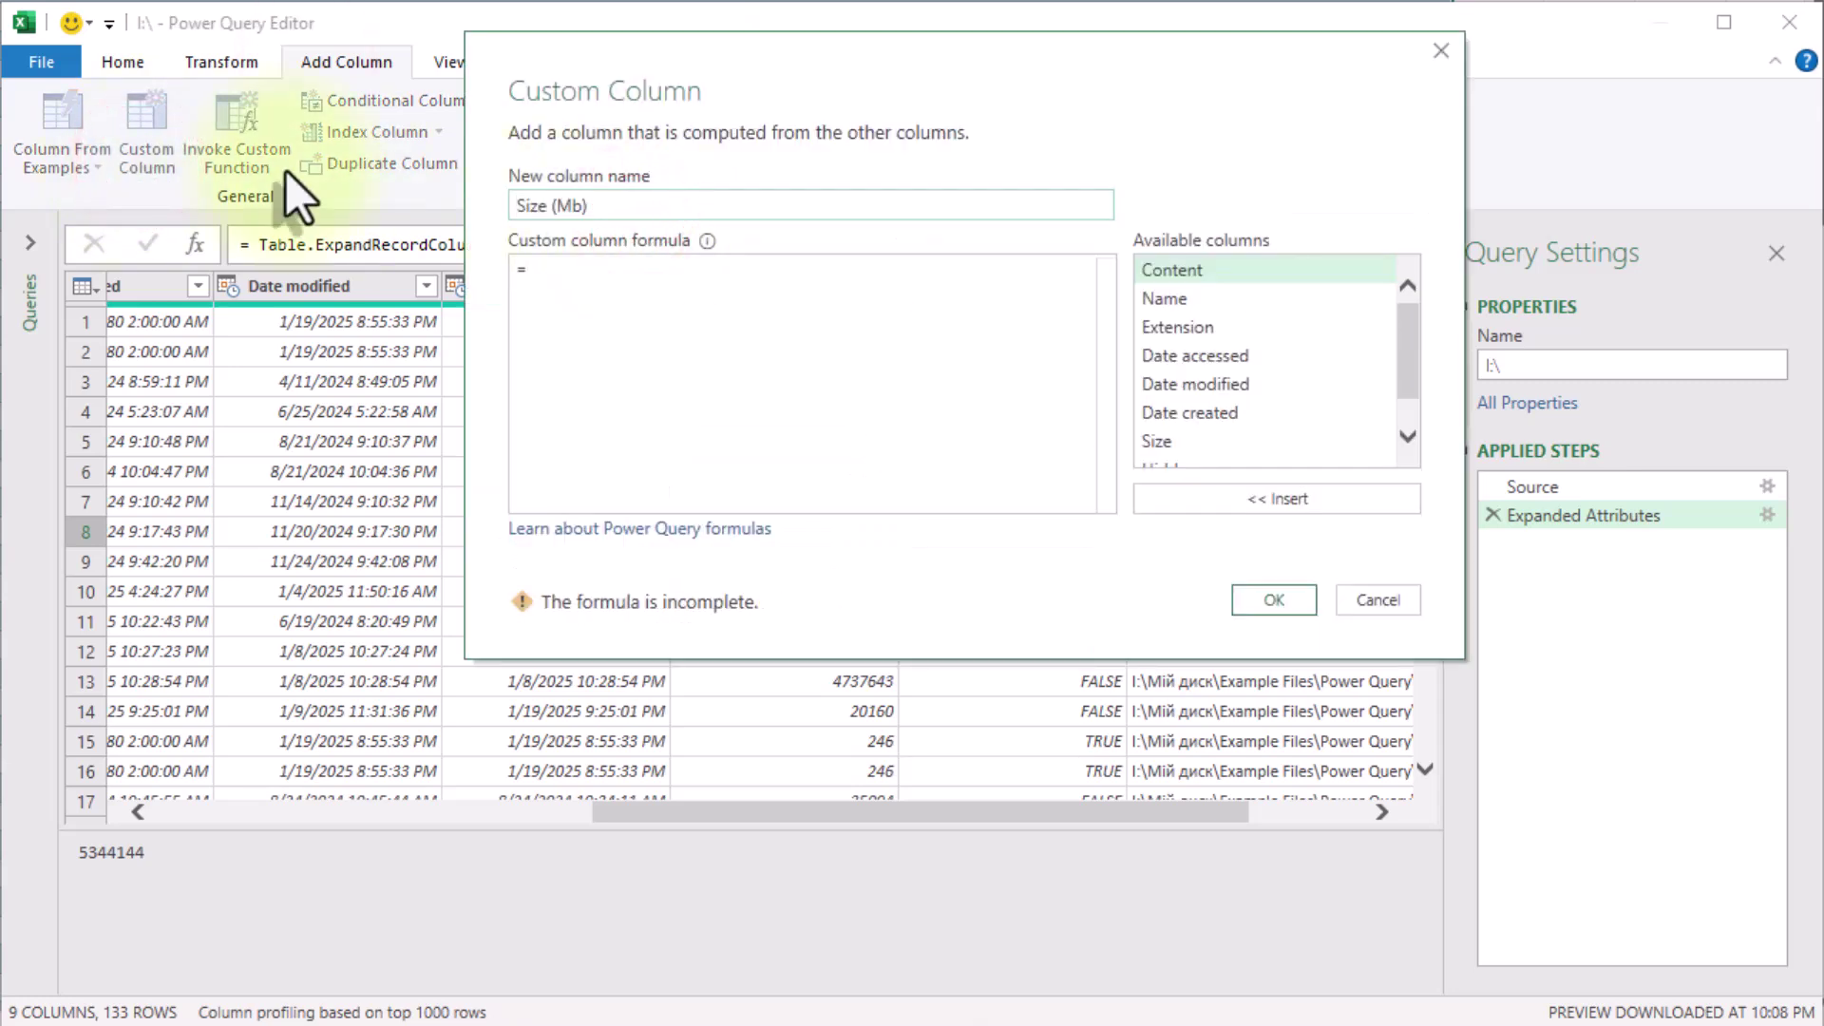
{"action": "left_click", "coordinate": [939, 295]}
{"action": "scroll", "coordinate": [1203, 401], "scroll_direction": "down", "scroll_amount": 1}
{"action": "double_click", "coordinate": [1182, 403]}
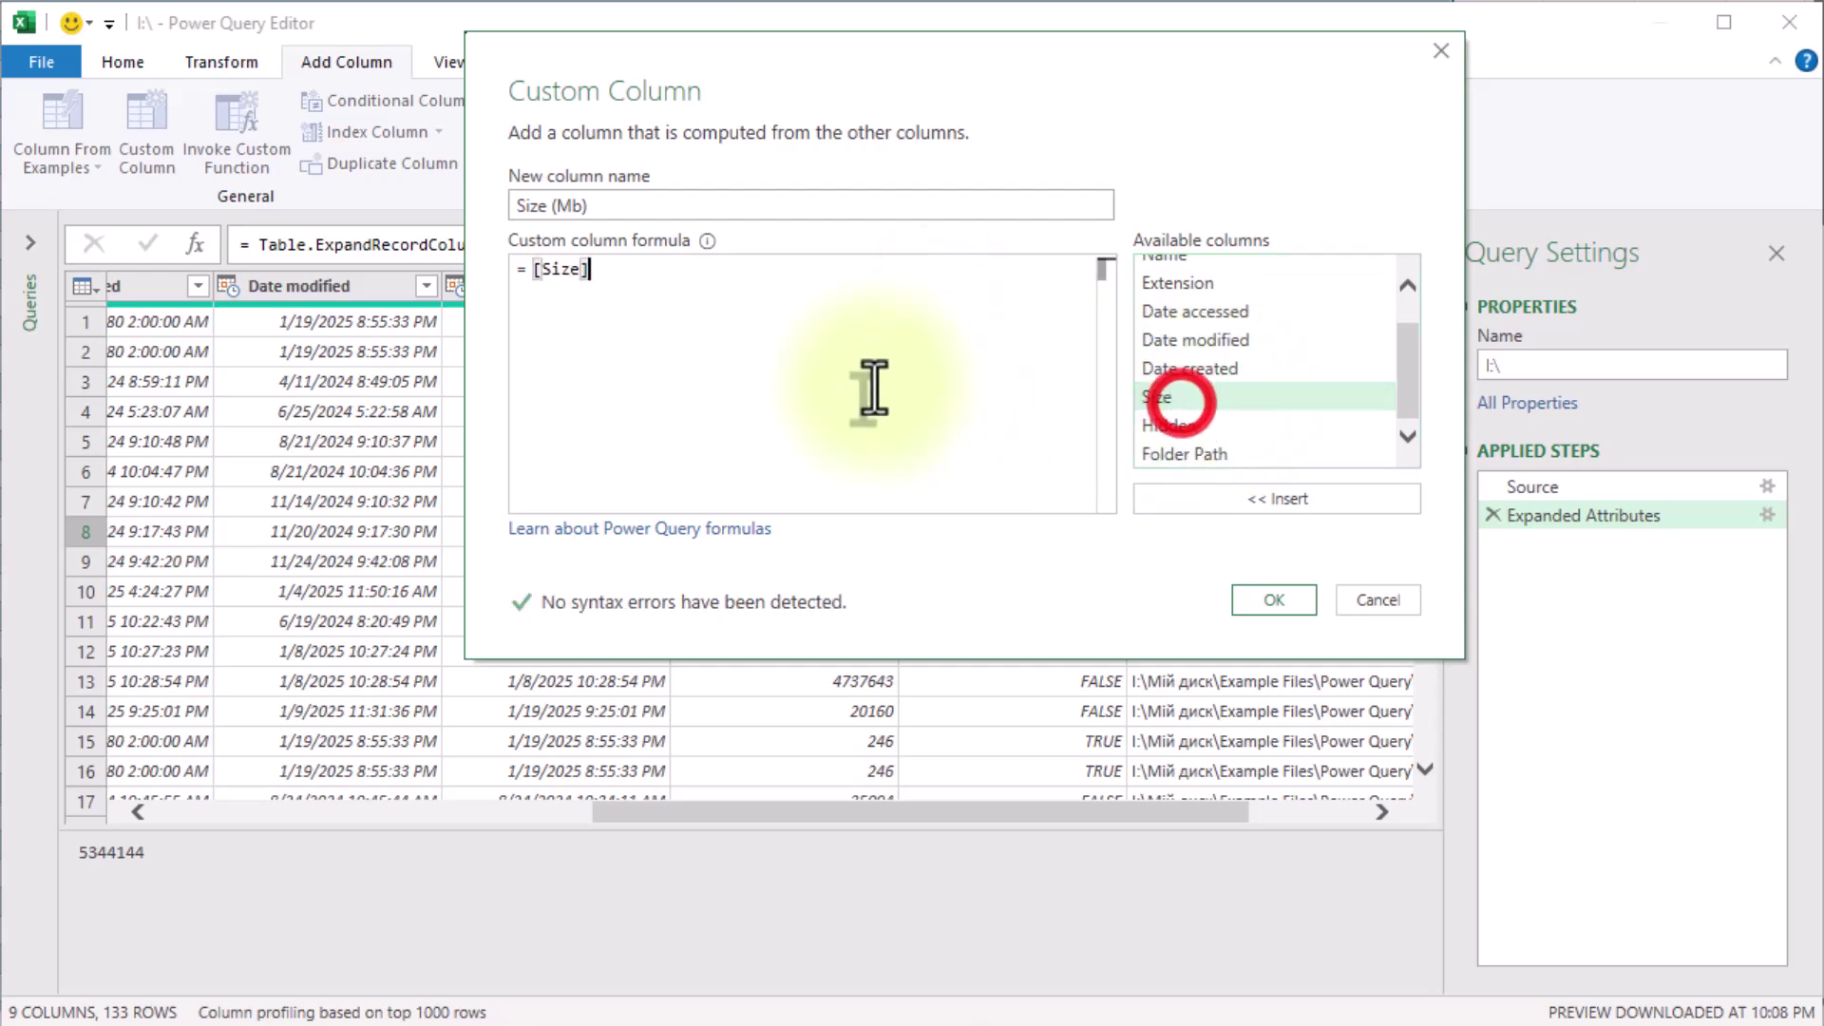
{"action": "type", "text": "/1024/1024"}
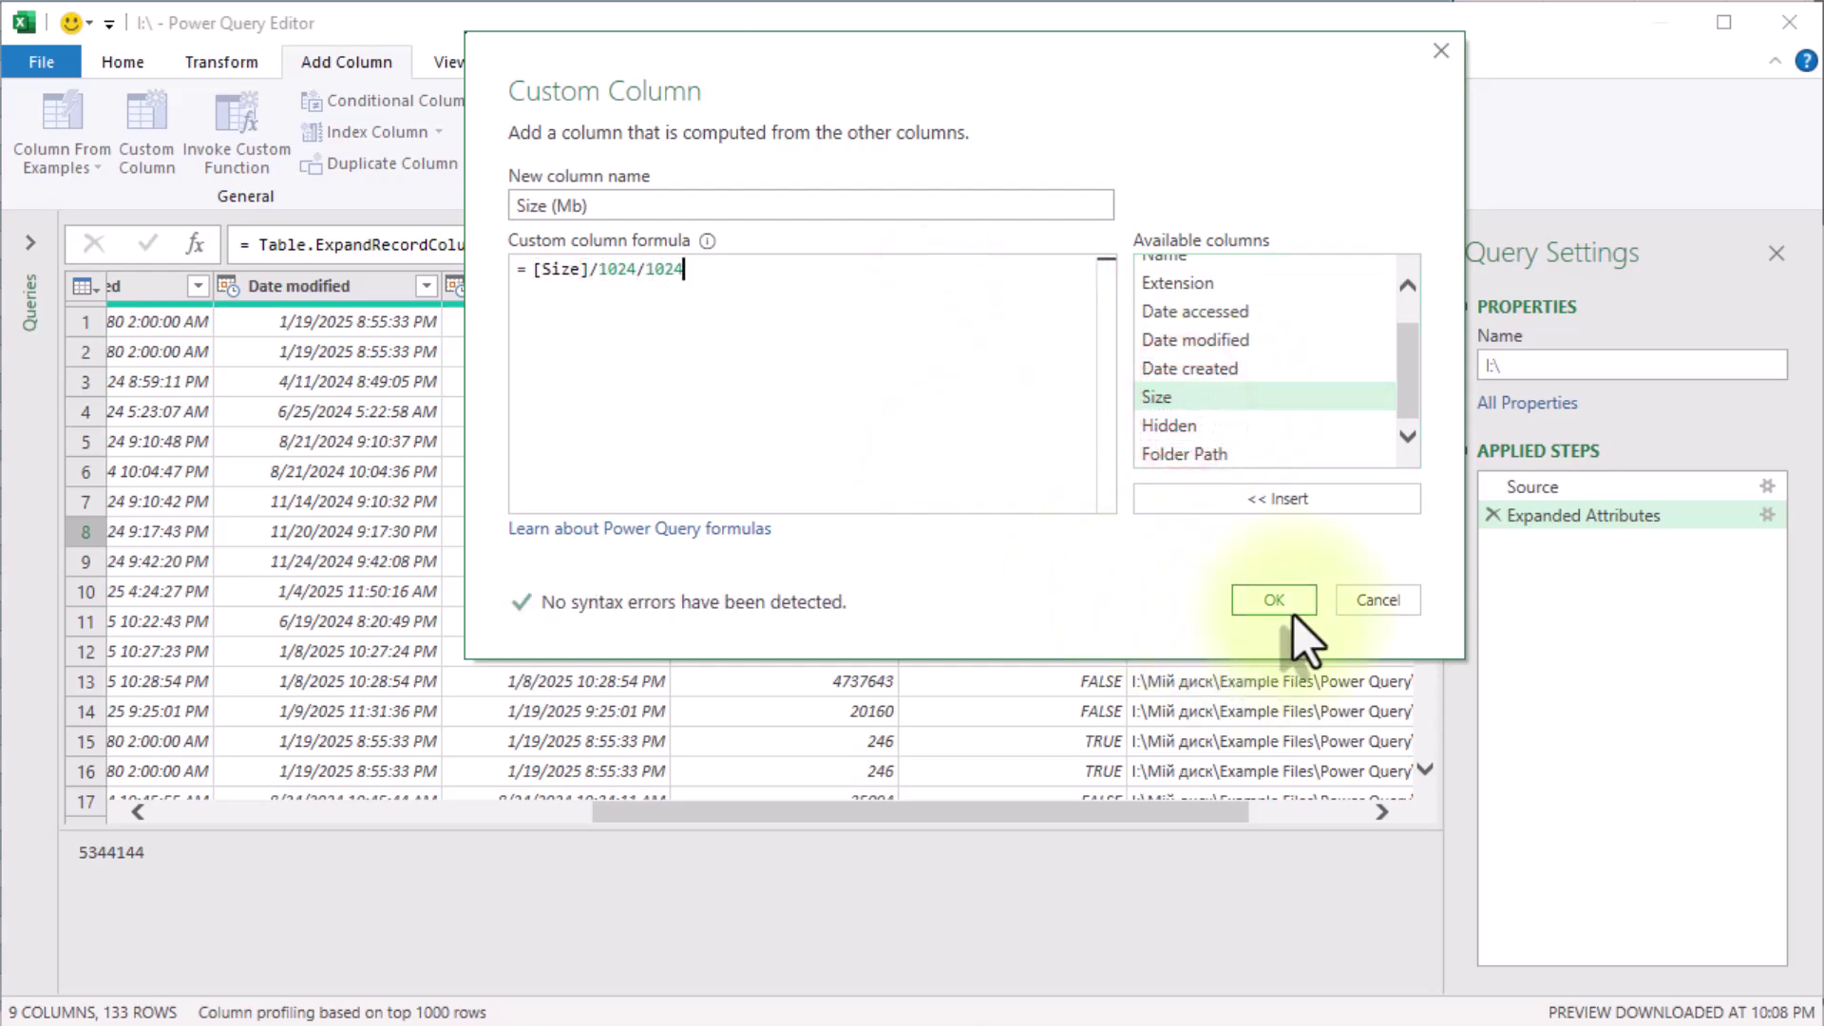
{"action": "left_click", "coordinate": [1294, 604]}
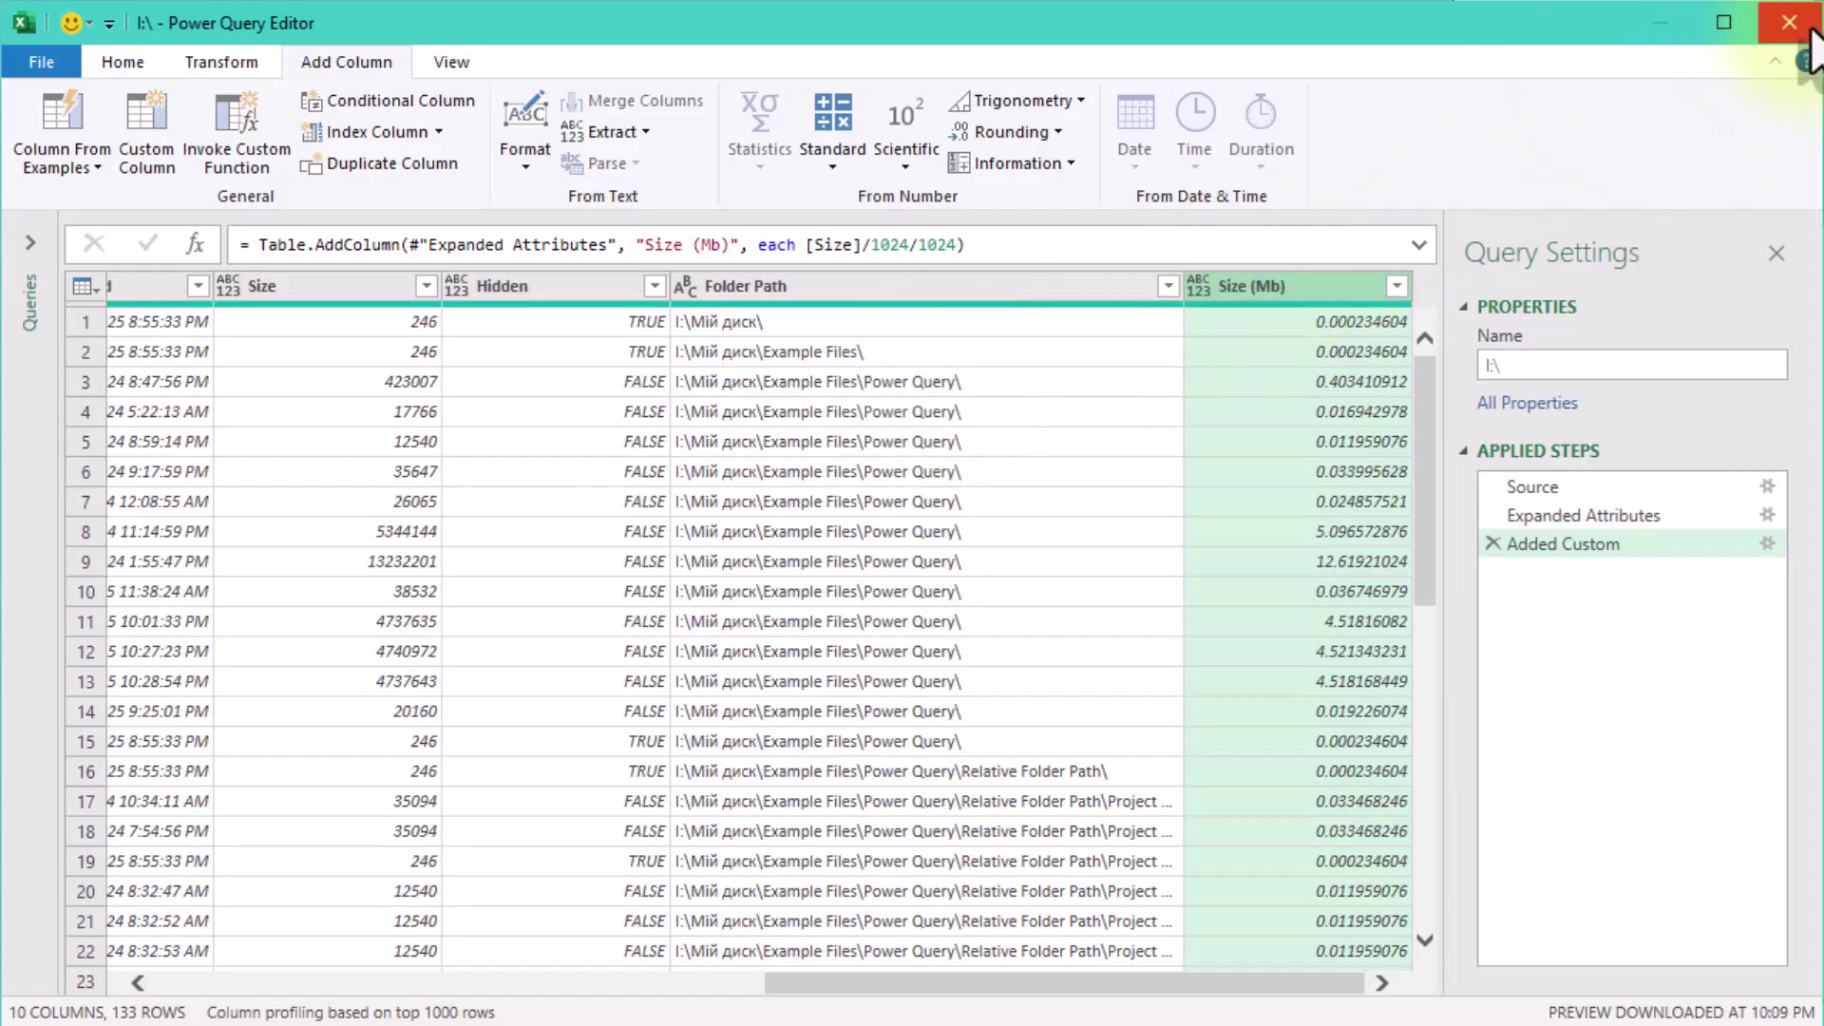
Close Power Query keeping changes, then build a PivotTable from the I:\ table on a new worksheet
{"action": "left_click", "coordinate": [1789, 21]}
{"action": "left_click", "coordinate": [1034, 418]}
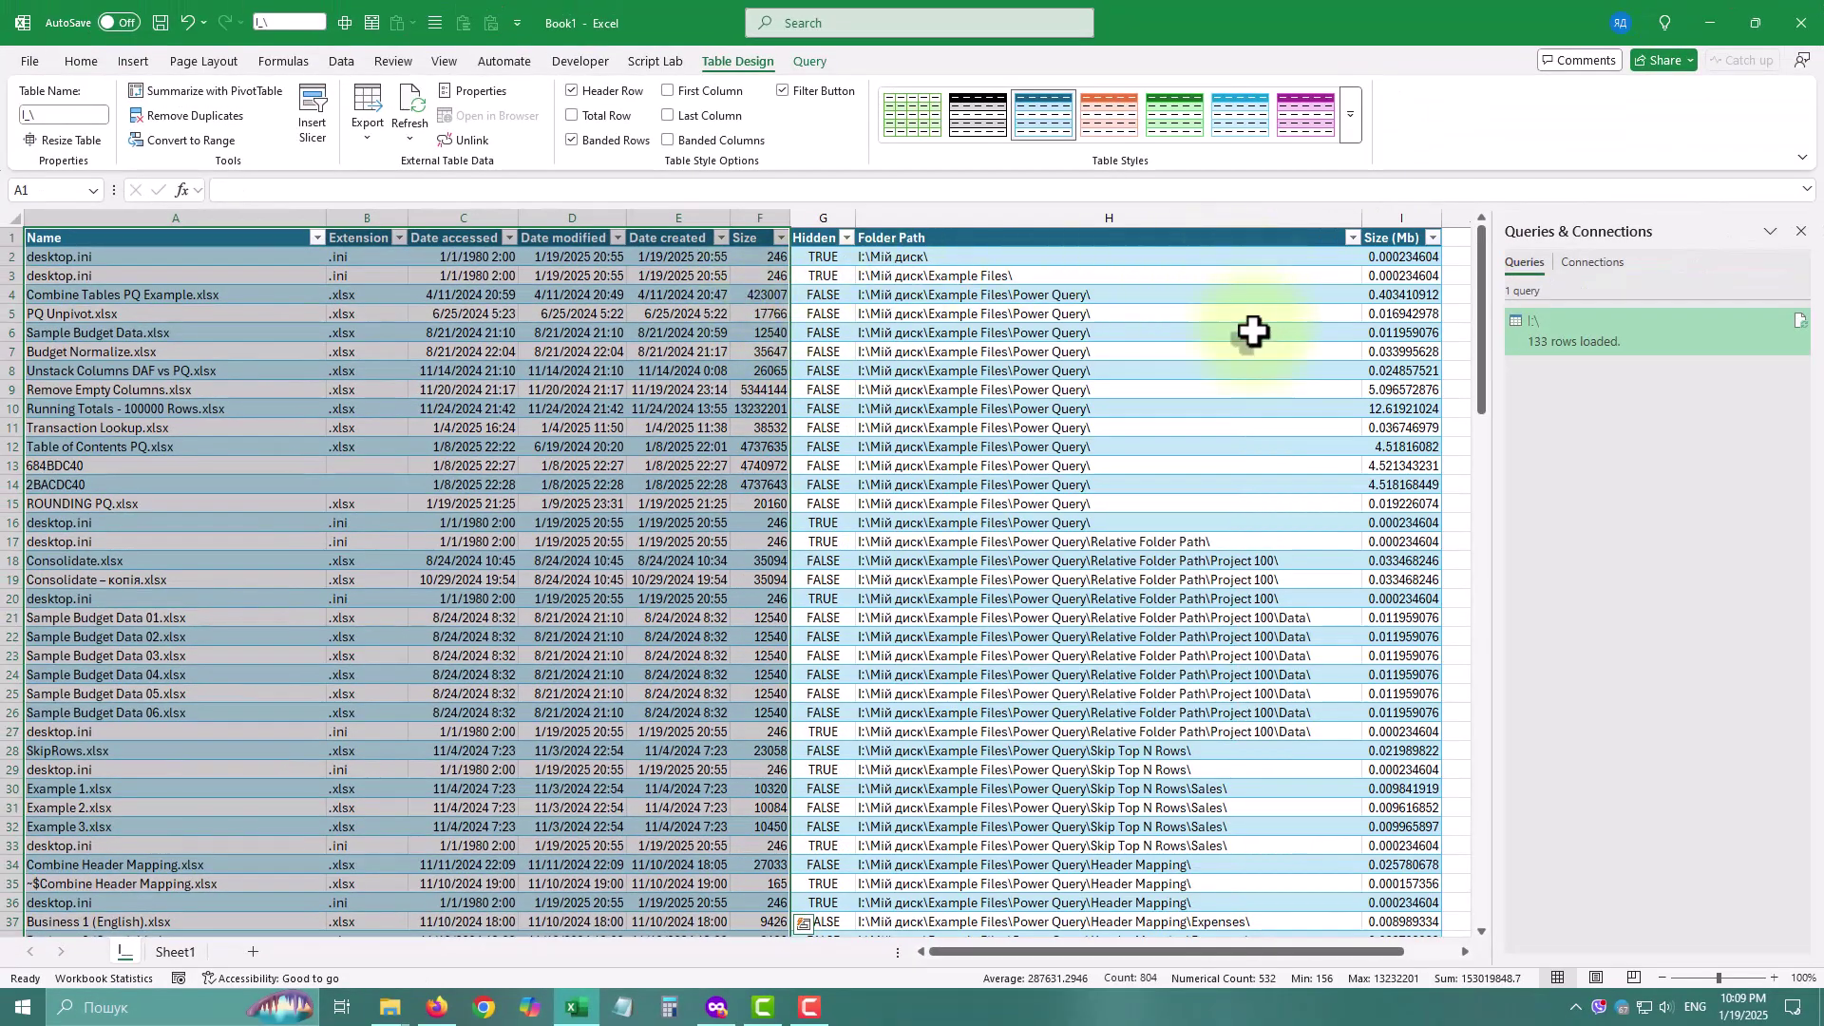
{"action": "left_click", "coordinate": [653, 484]}
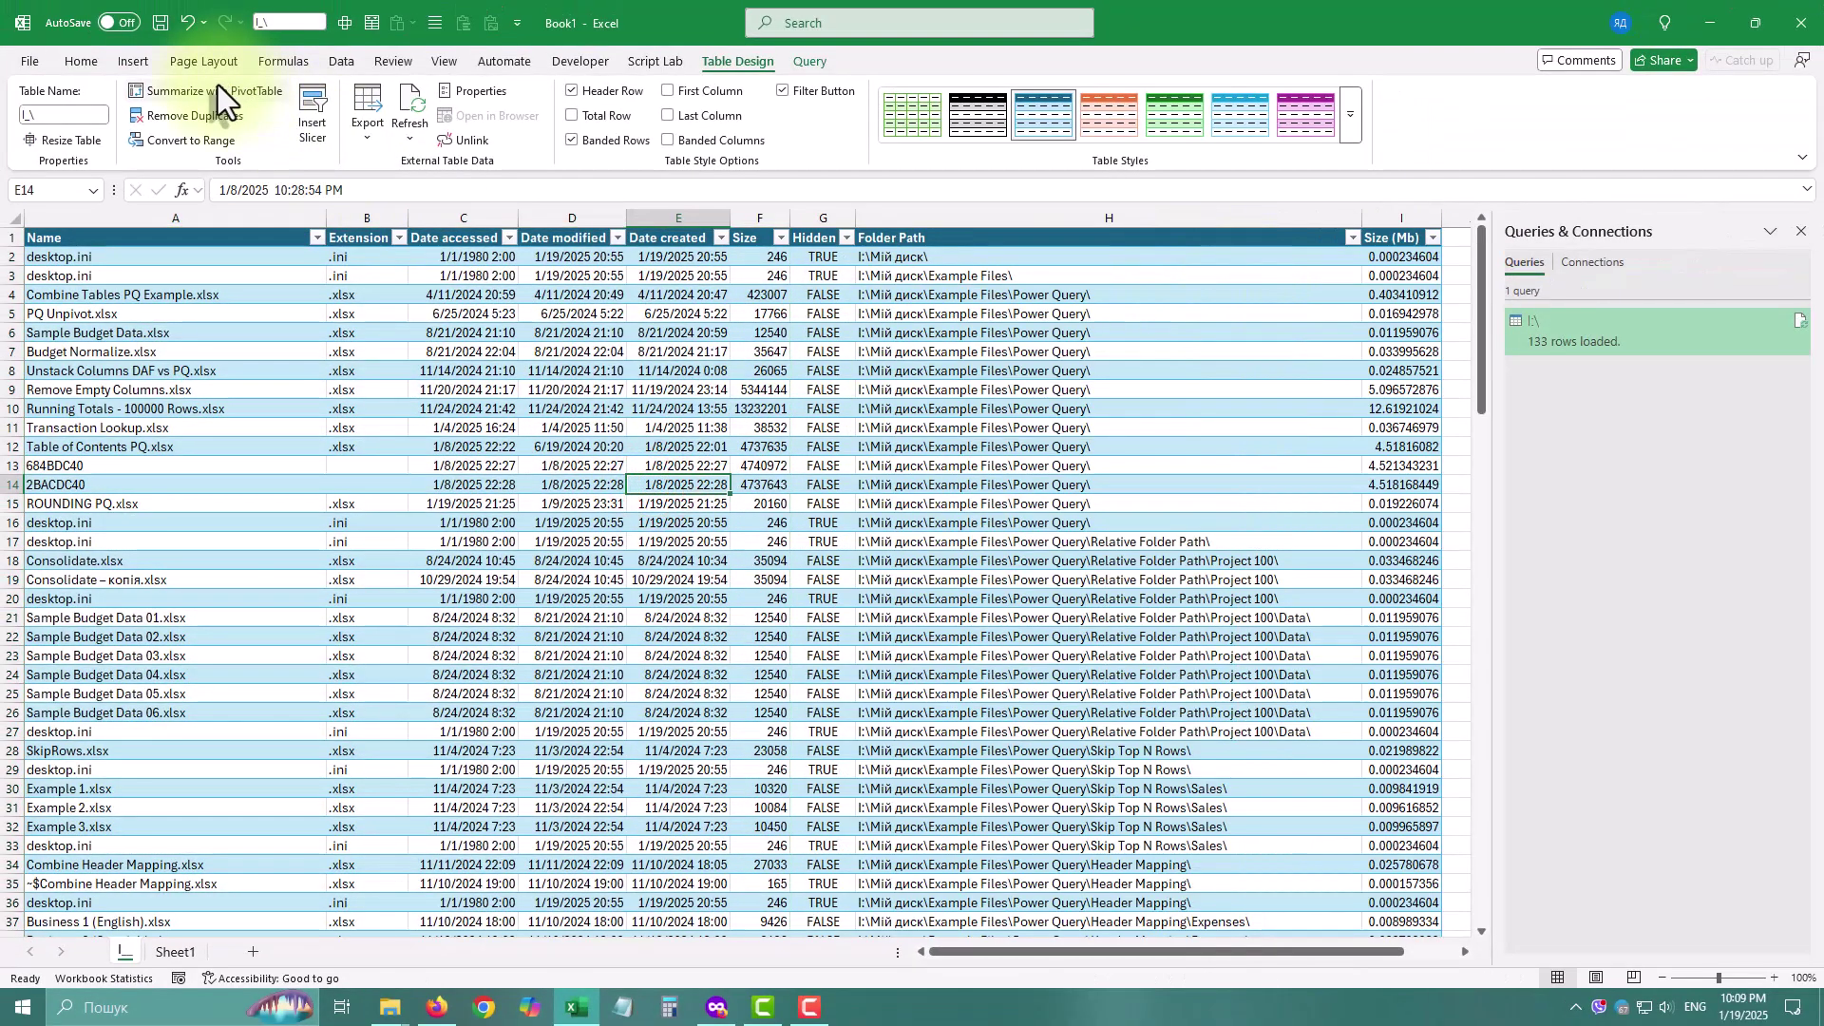
{"action": "left_click", "coordinate": [219, 89]}
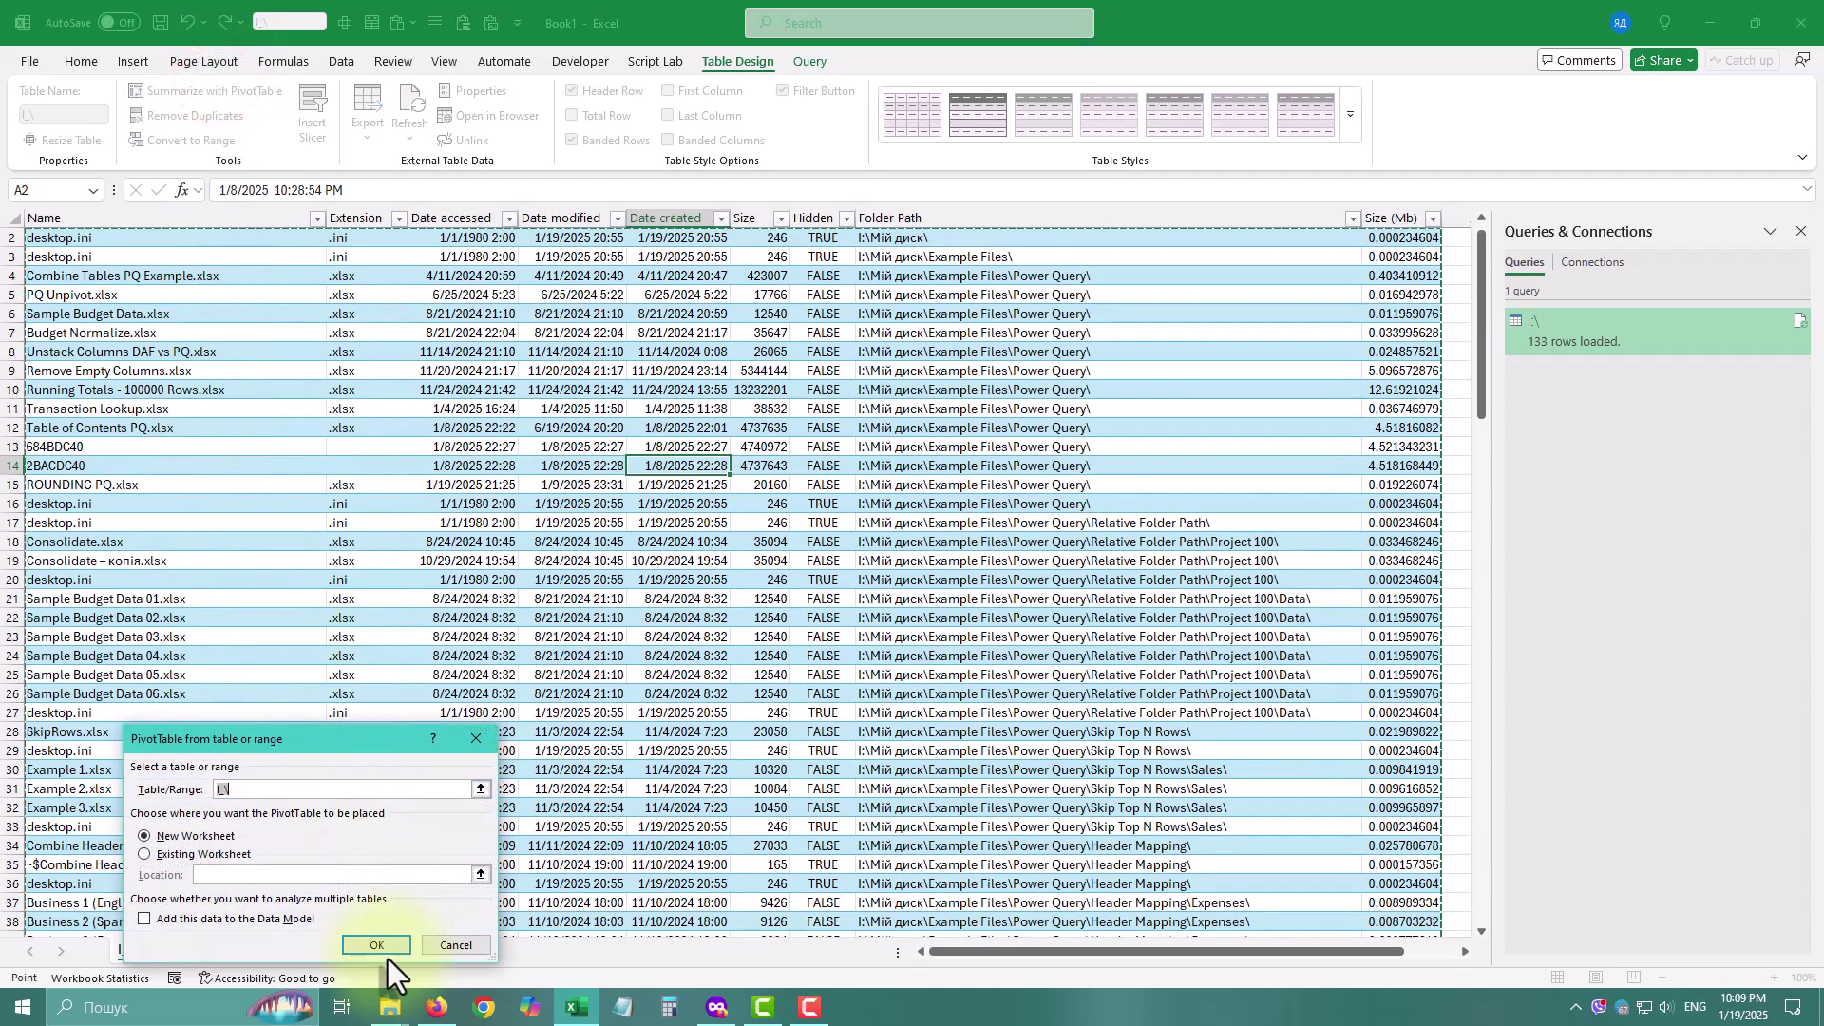
{"action": "left_click", "coordinate": [379, 945]}
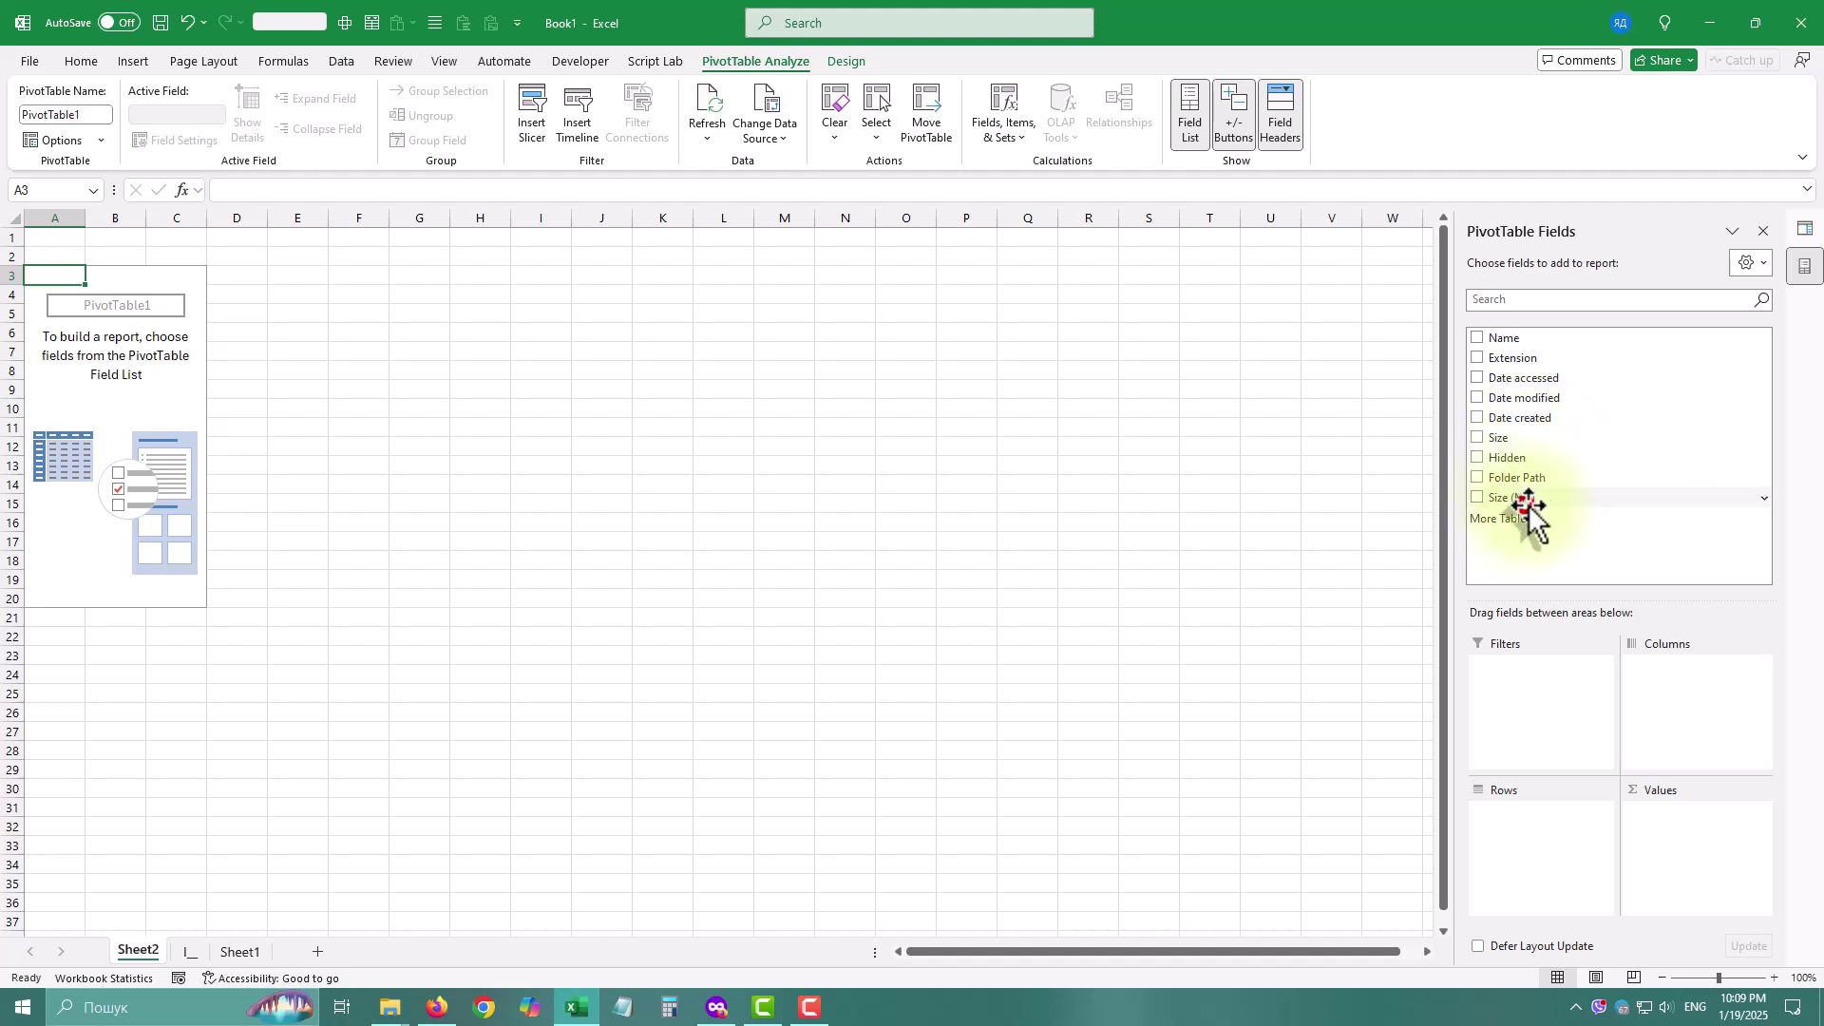
Sum Size (Mb) by Folder Path, with folders sorted descending by Sum of Size (Mb)
{"action": "left_click_drag", "start_coordinate": [1531, 505], "coordinate": [1696, 851]}
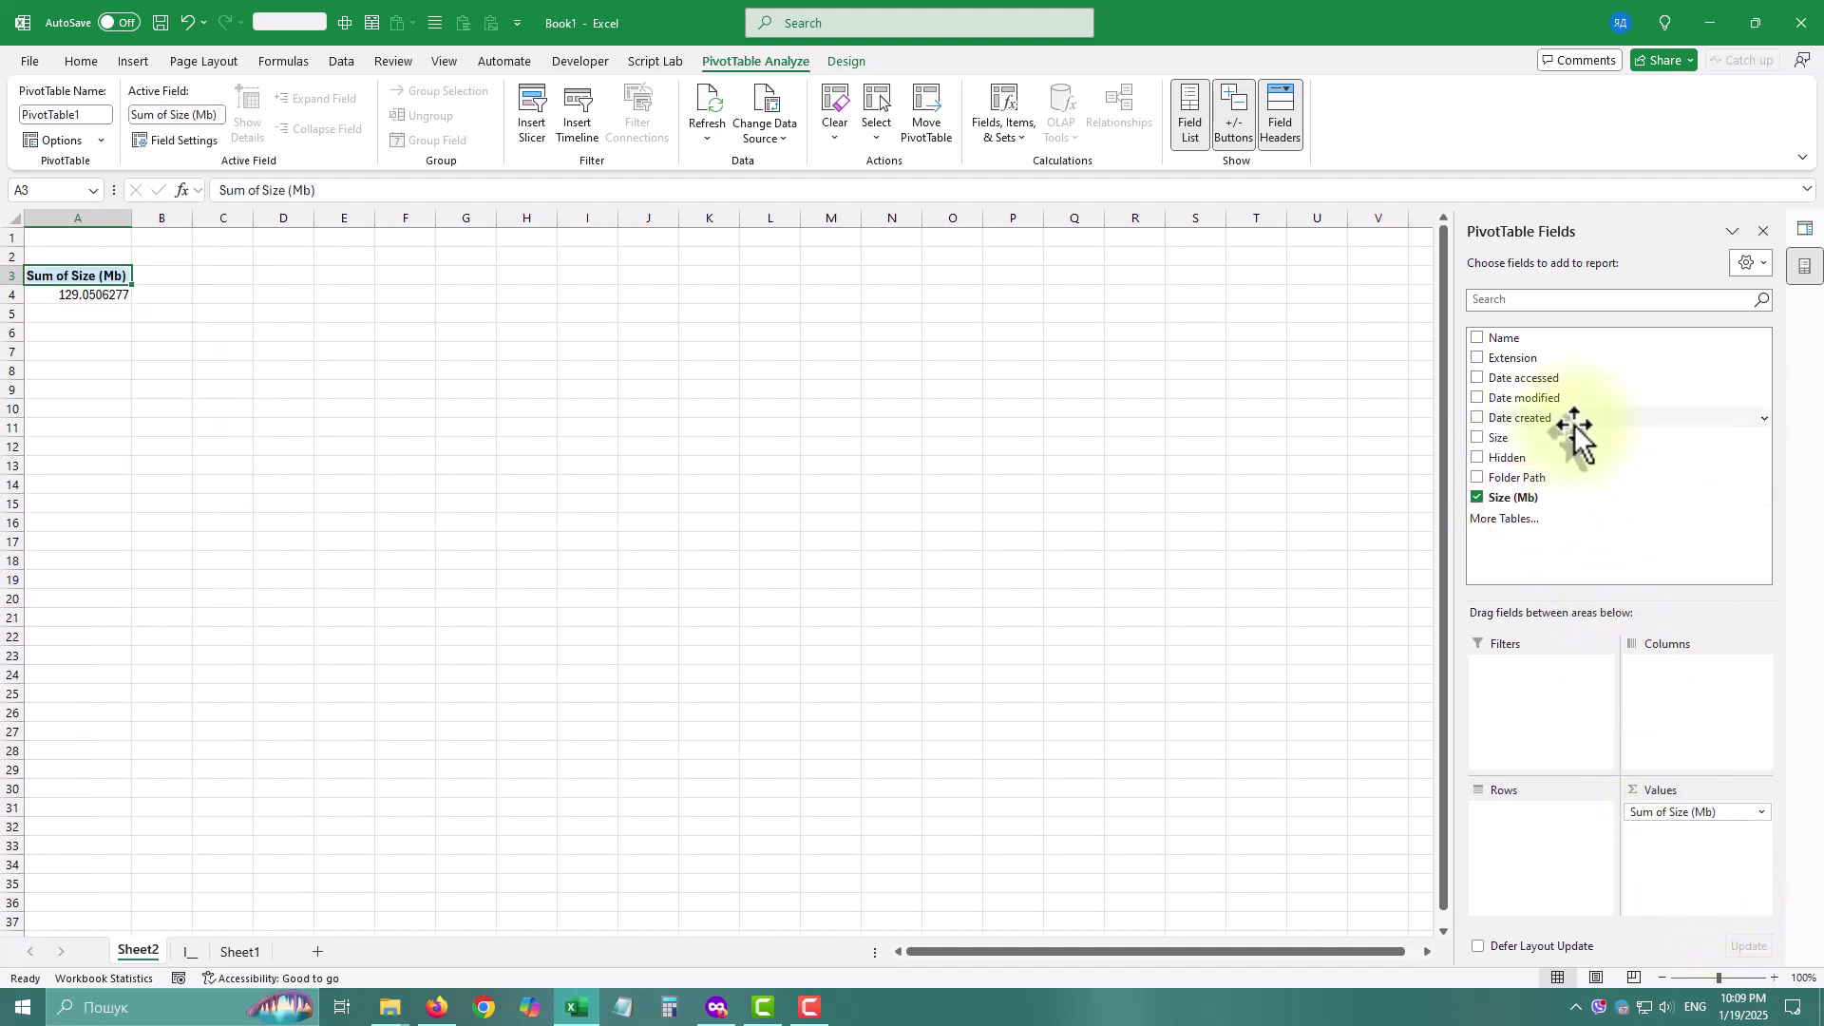
{"action": "left_click_drag", "start_coordinate": [1520, 477], "coordinate": [1496, 819]}
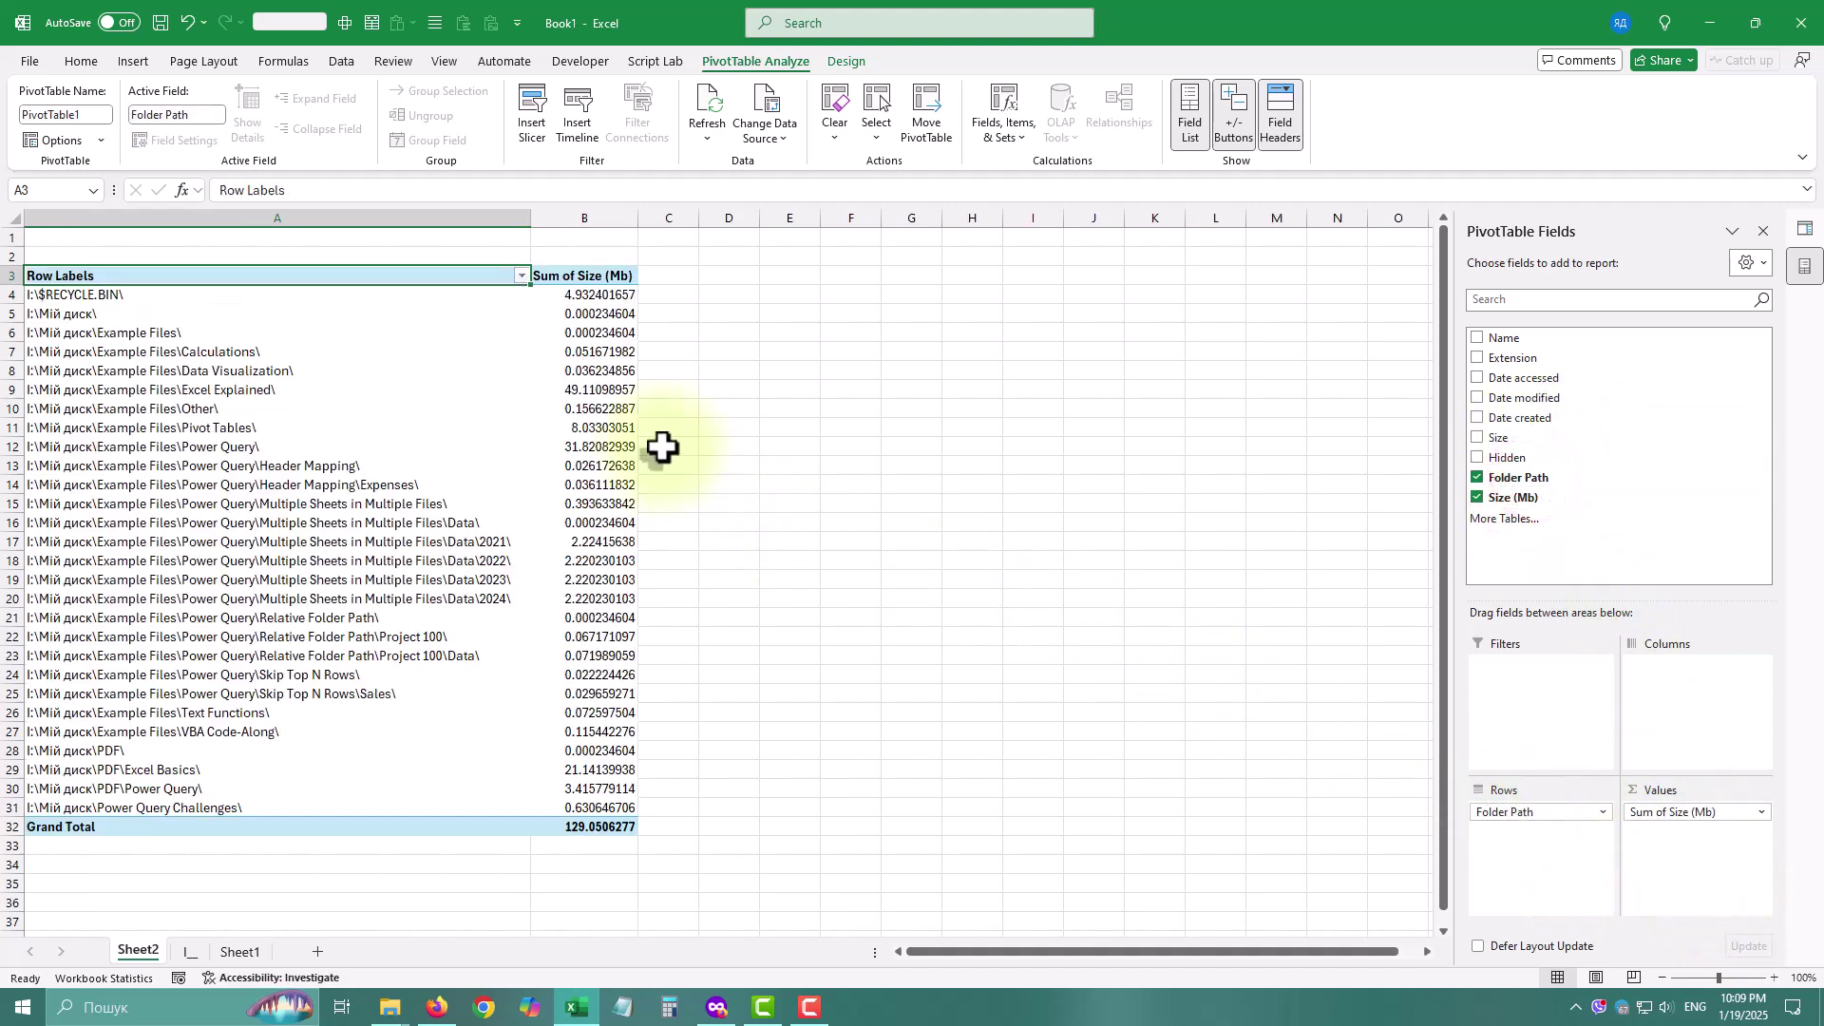
{"action": "left_click", "coordinate": [523, 275]}
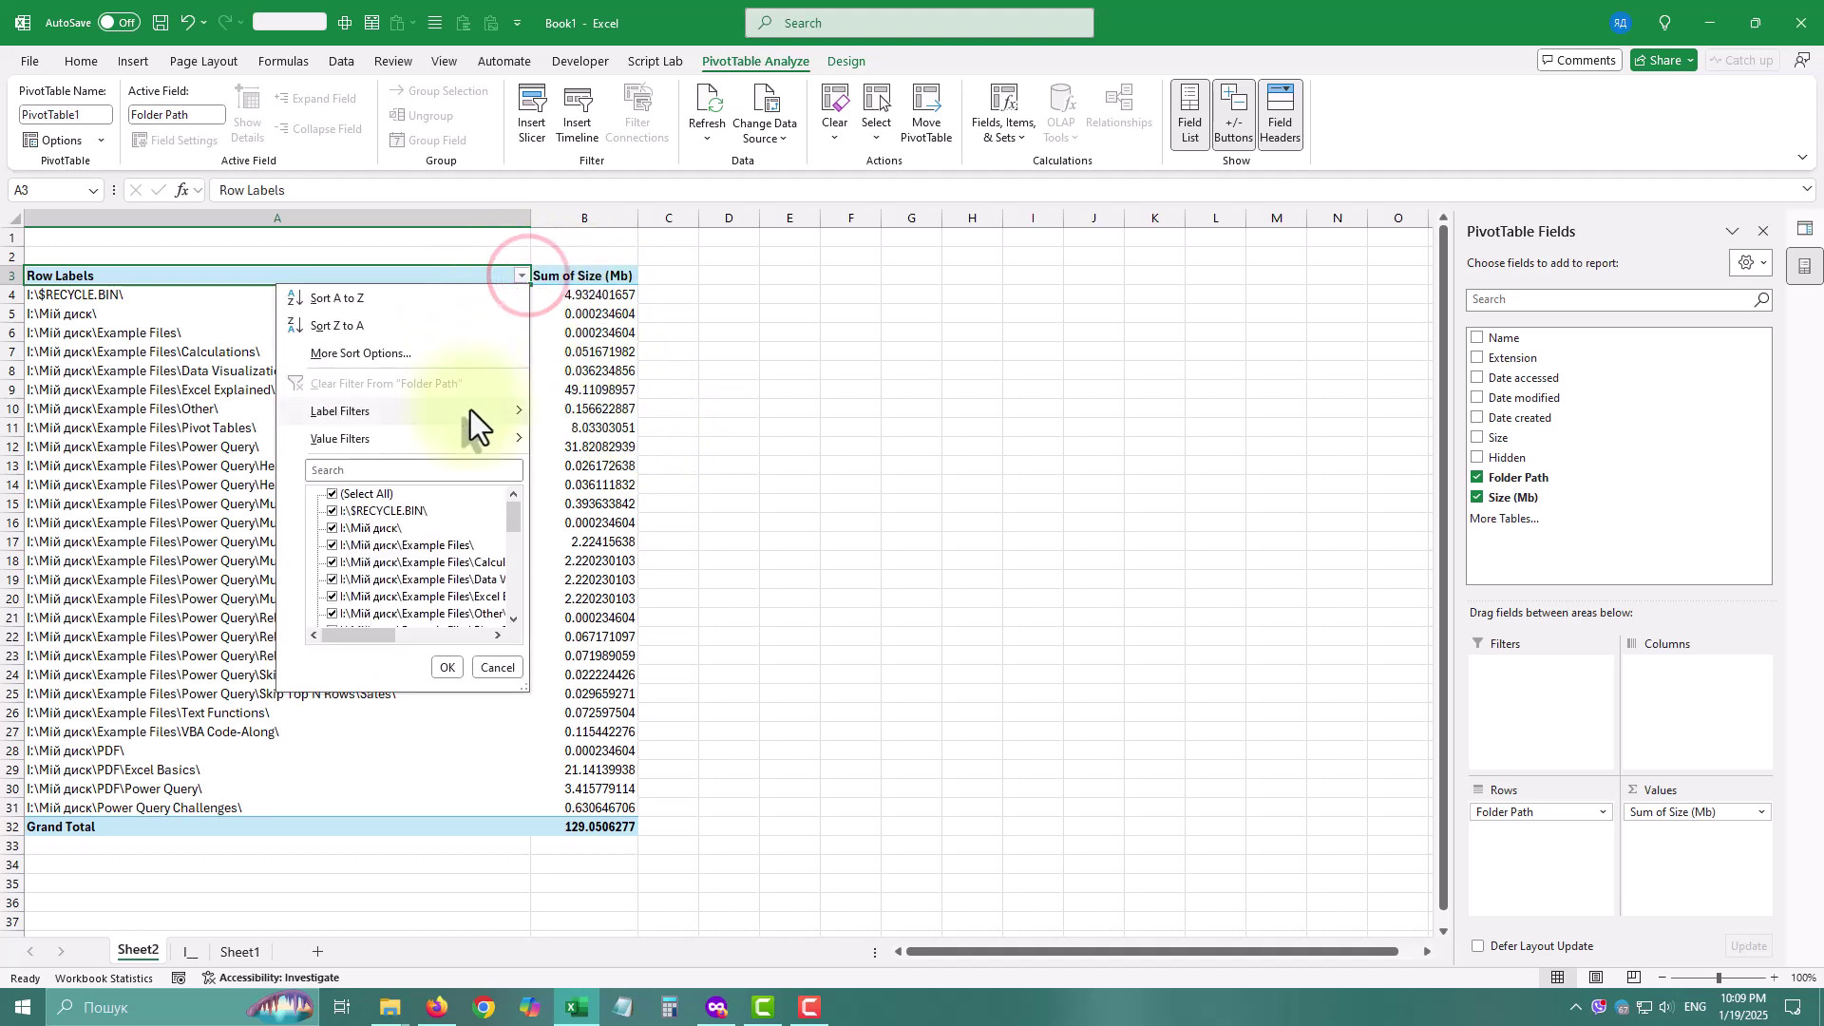
{"action": "left_click", "coordinate": [427, 352]}
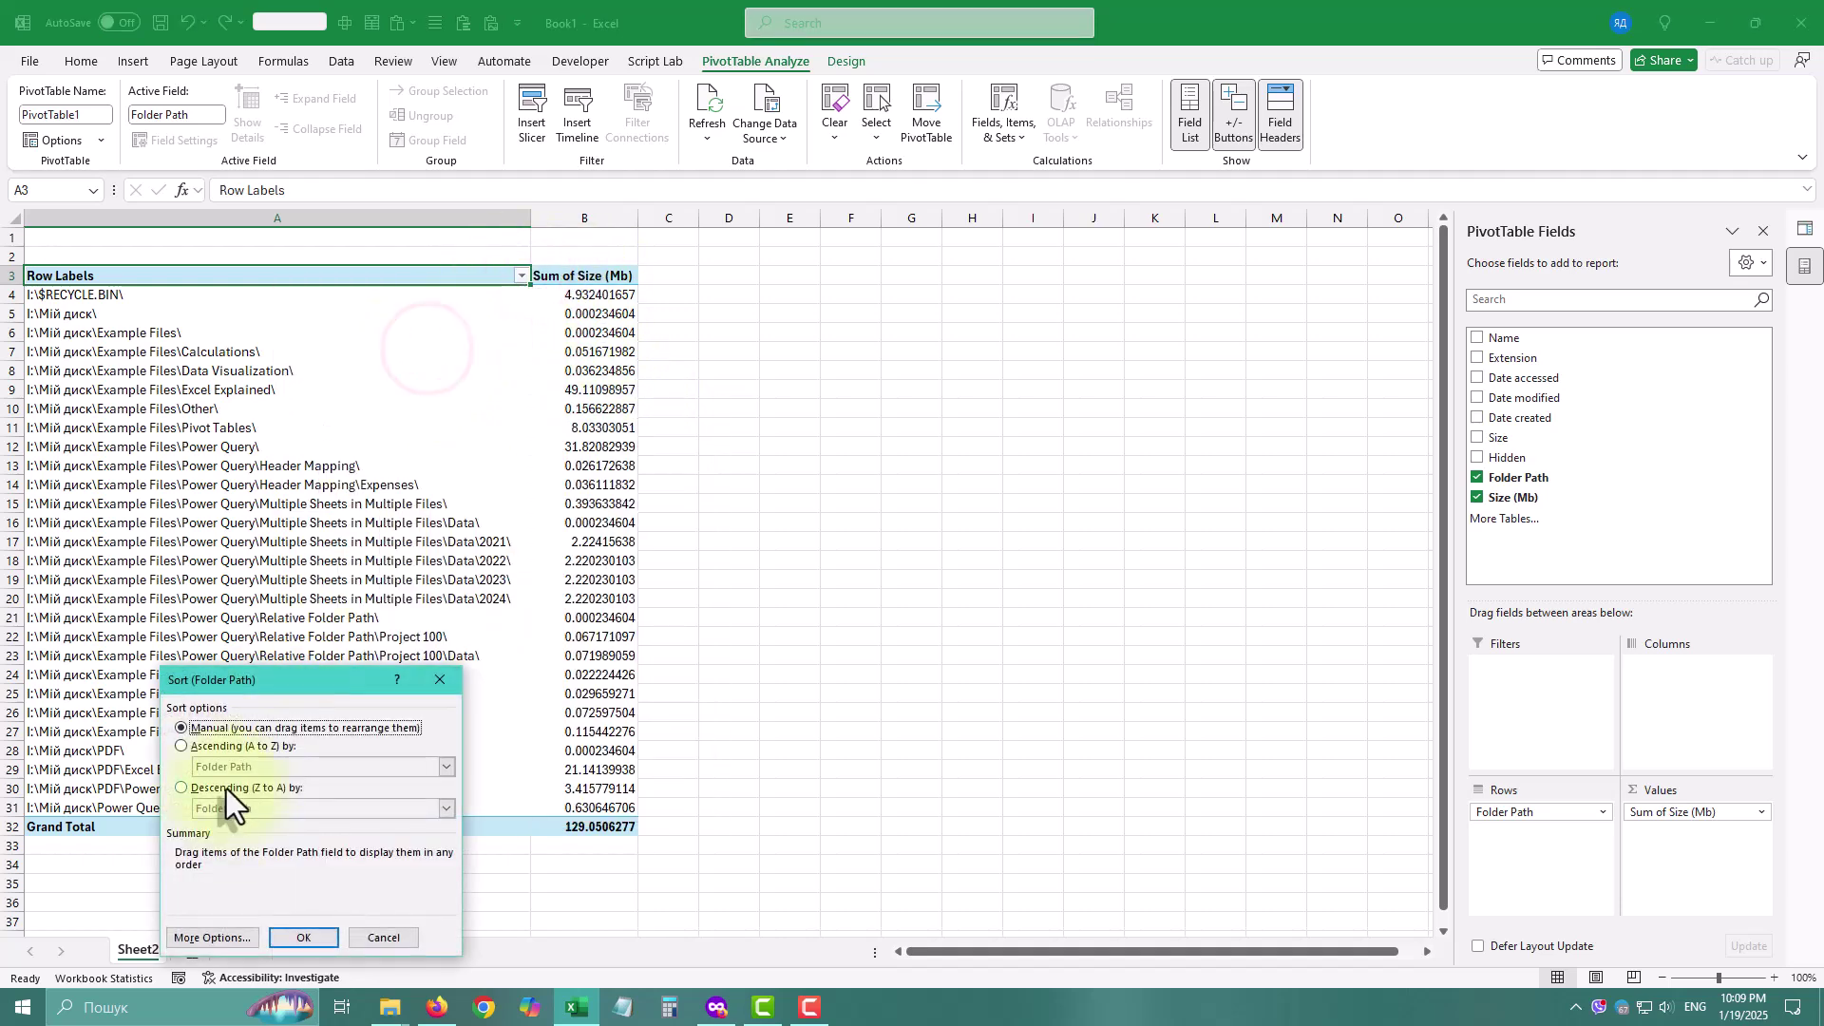
{"action": "left_click", "coordinate": [226, 788]}
{"action": "left_click", "coordinate": [233, 809]}
{"action": "left_click", "coordinate": [265, 844]}
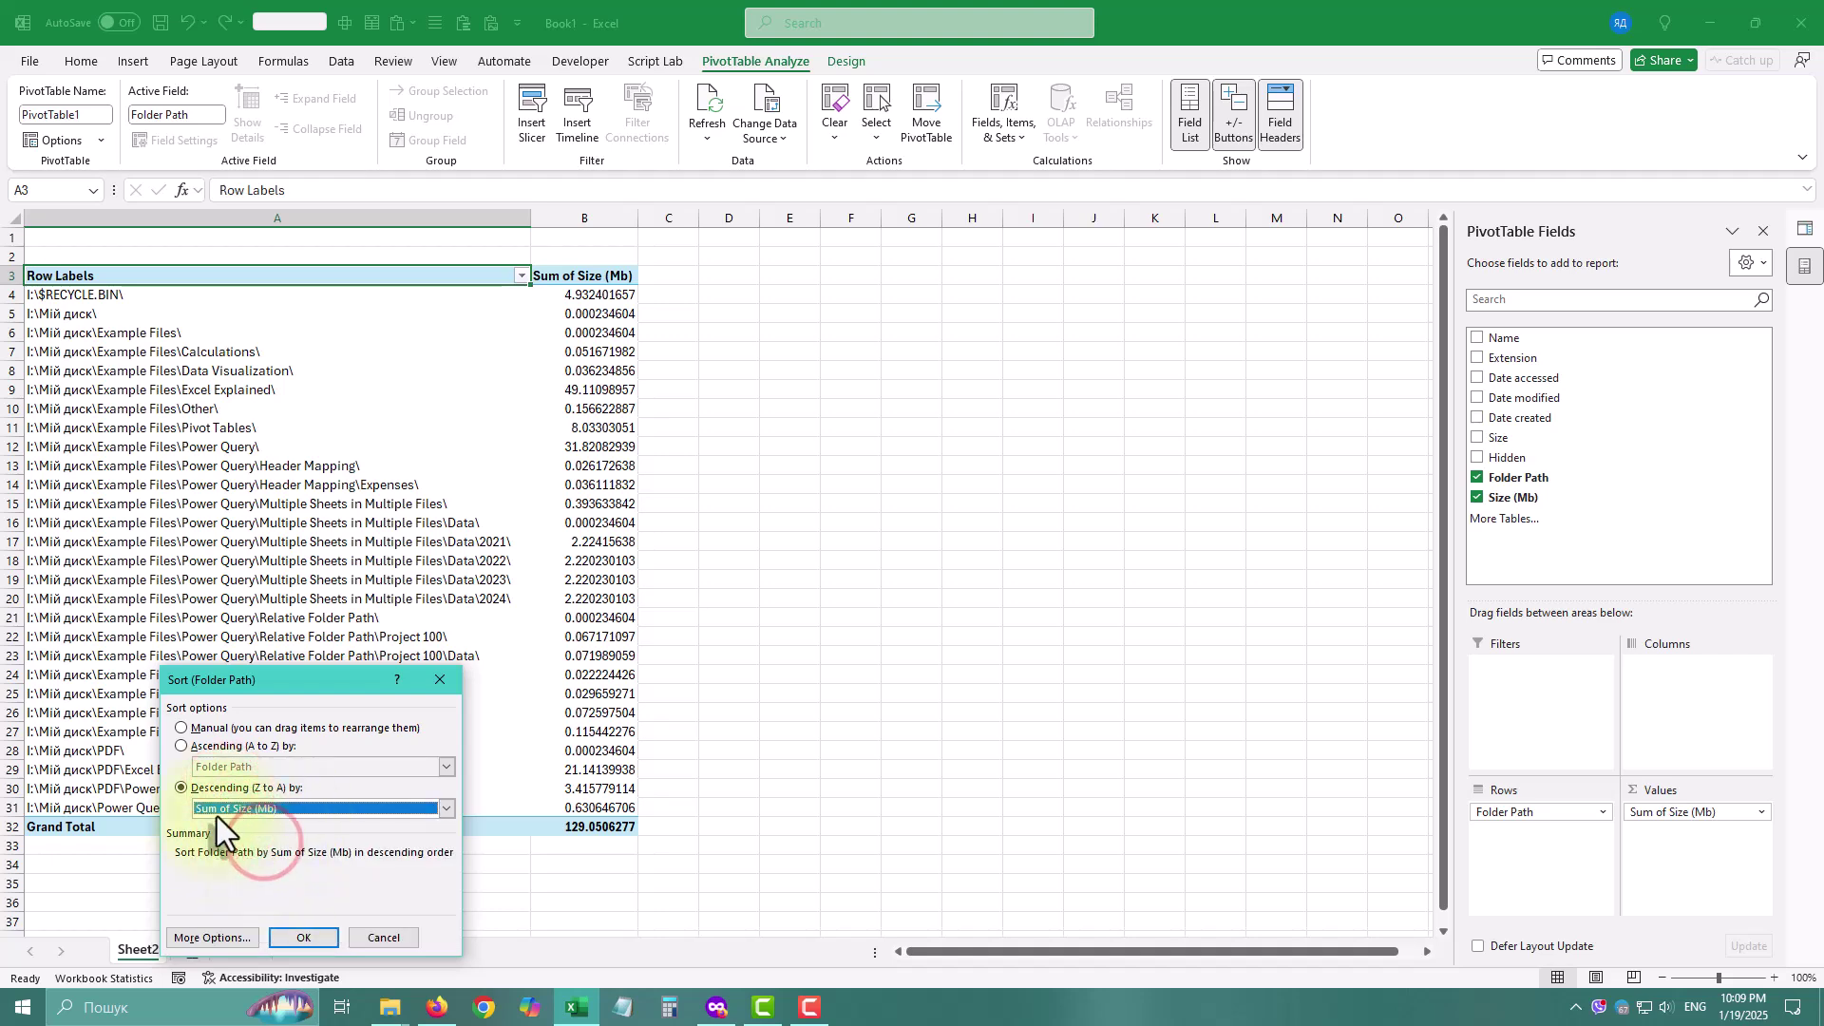
{"action": "left_click", "coordinate": [294, 937]}
{"action": "left_click", "coordinate": [519, 329]}
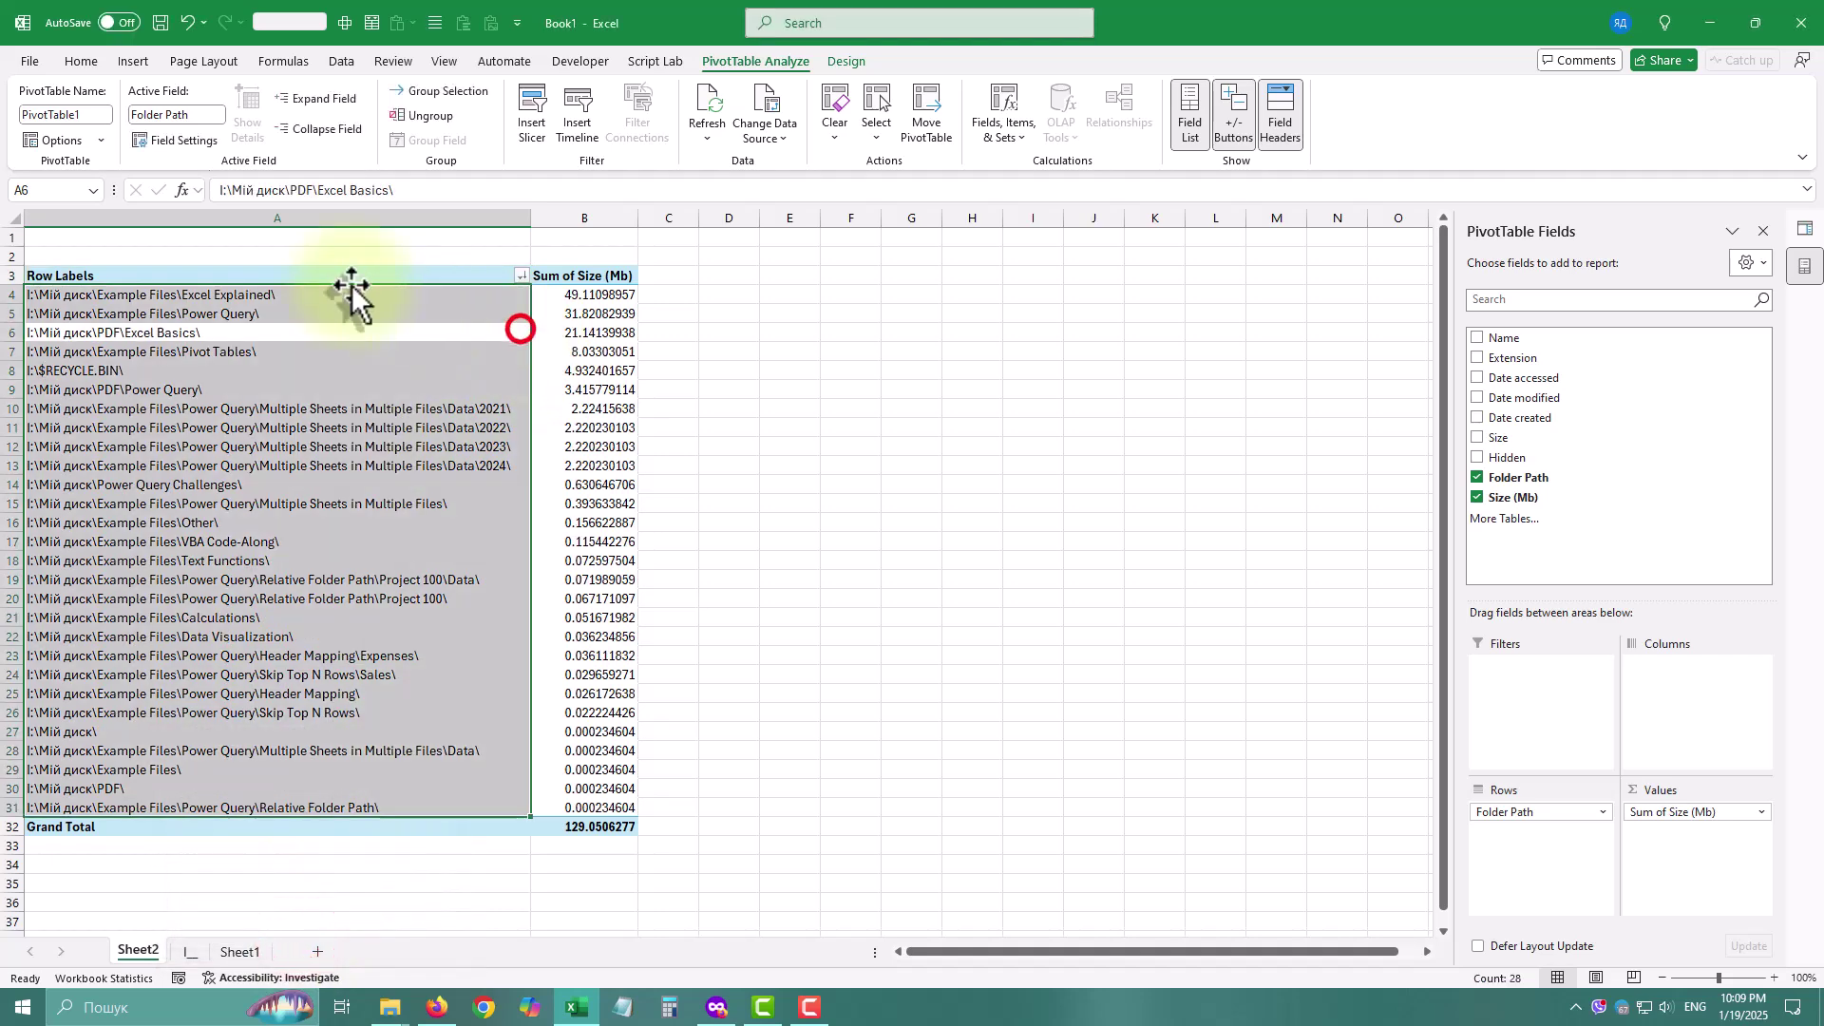
{"action": "left_click", "coordinate": [326, 285]}
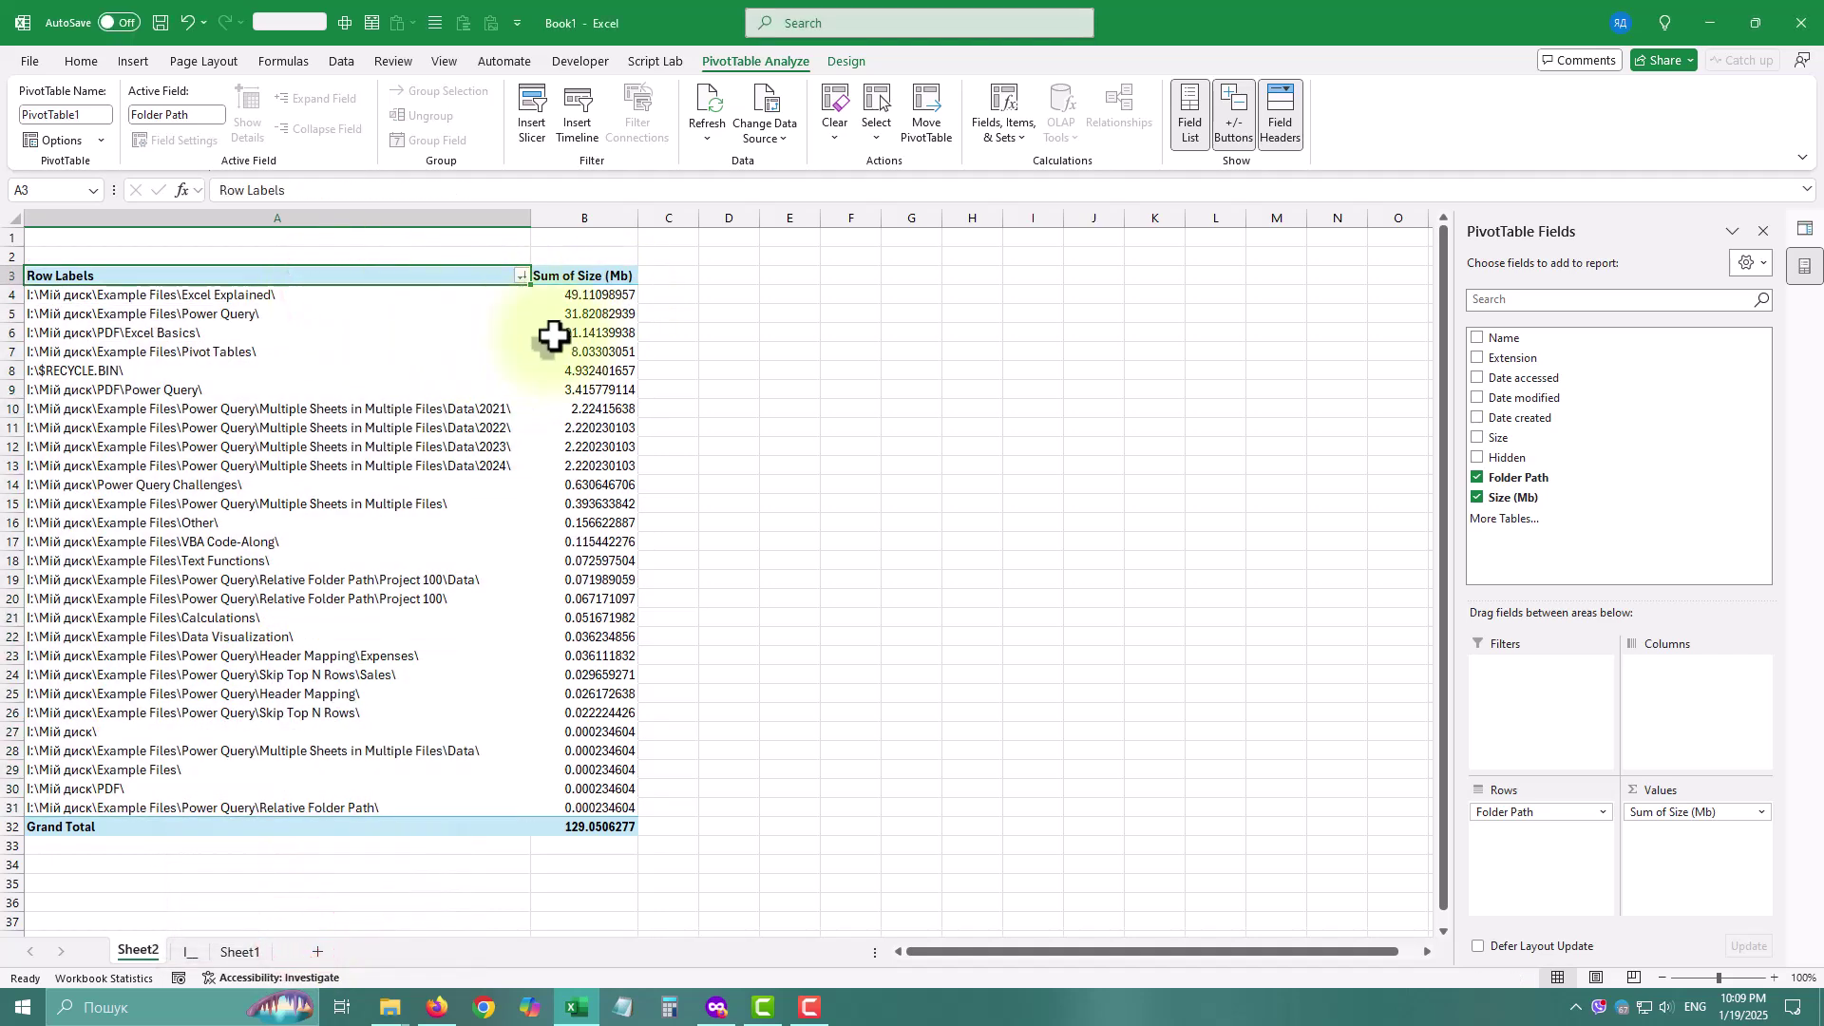
List file names under each folder, sorted descending by Sum of Size (Mb)
{"action": "left_click_drag", "start_coordinate": [1625, 339], "coordinate": [1539, 850]}
{"action": "left_click", "coordinate": [612, 295]}
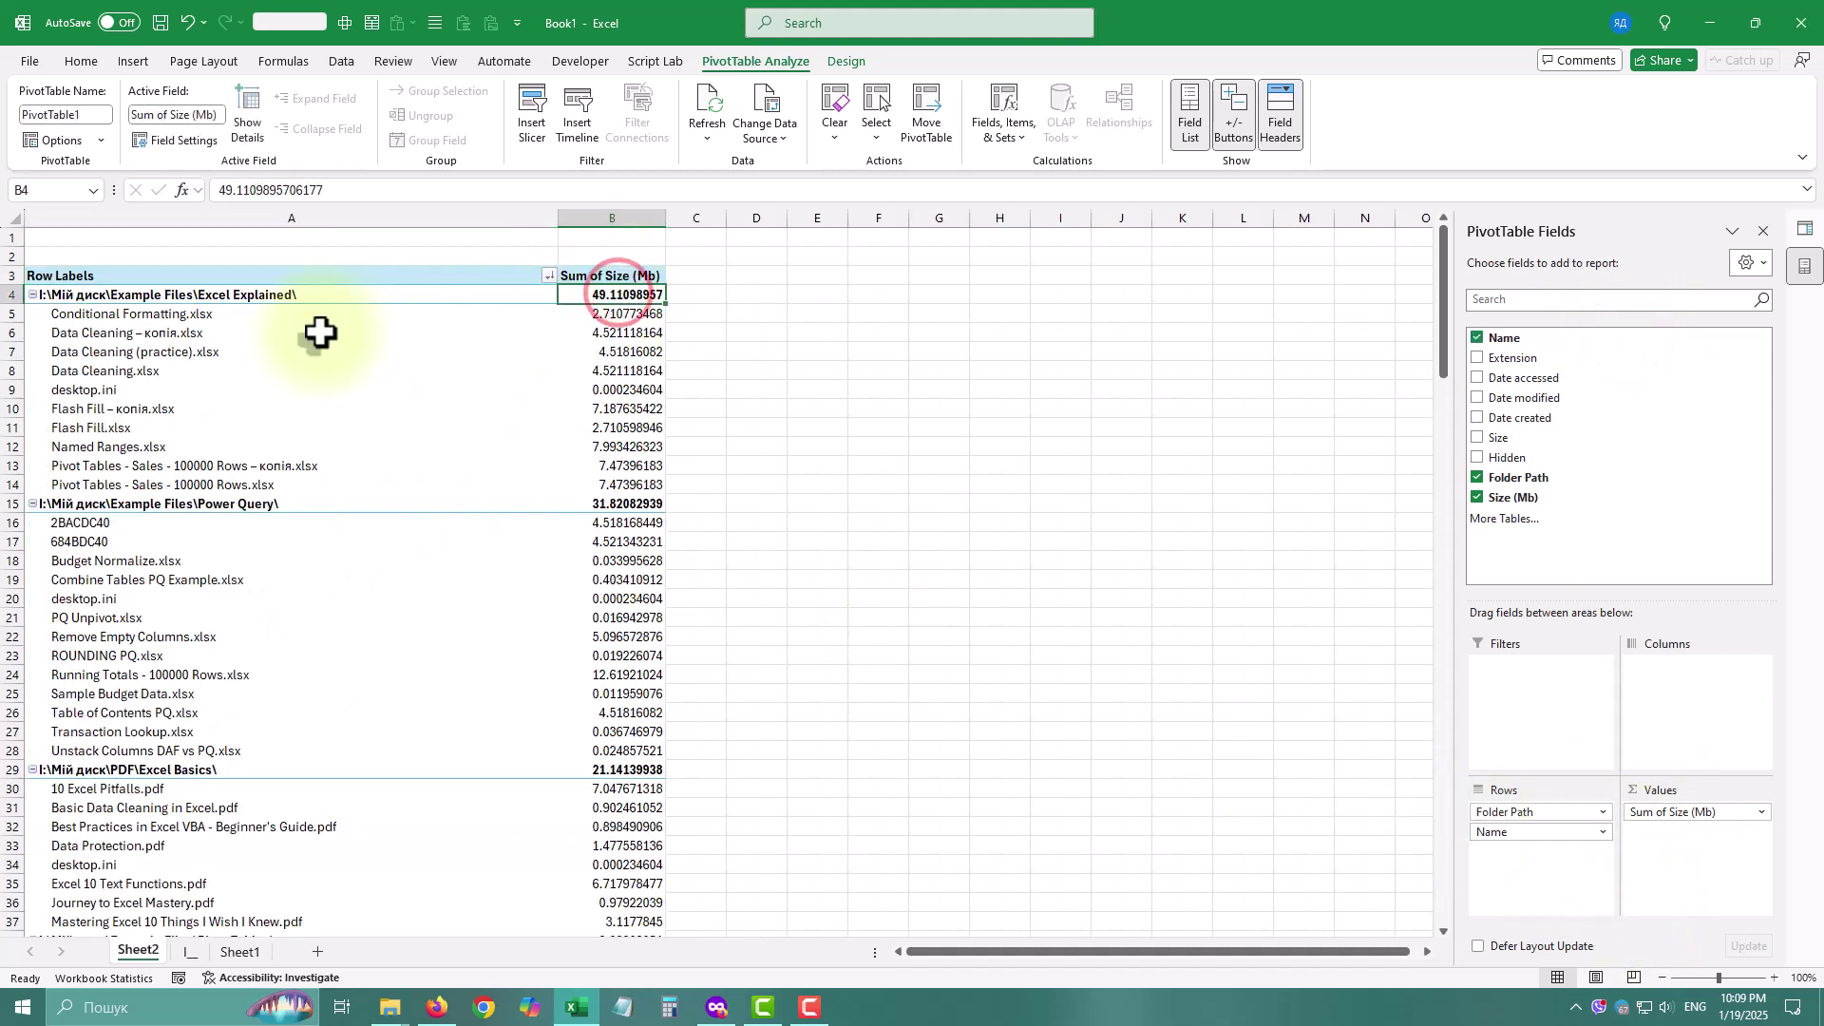
{"action": "left_click", "coordinate": [237, 314]}
{"action": "right_click", "coordinate": [237, 315]}
{"action": "mouse_move", "coordinate": [384, 469]}
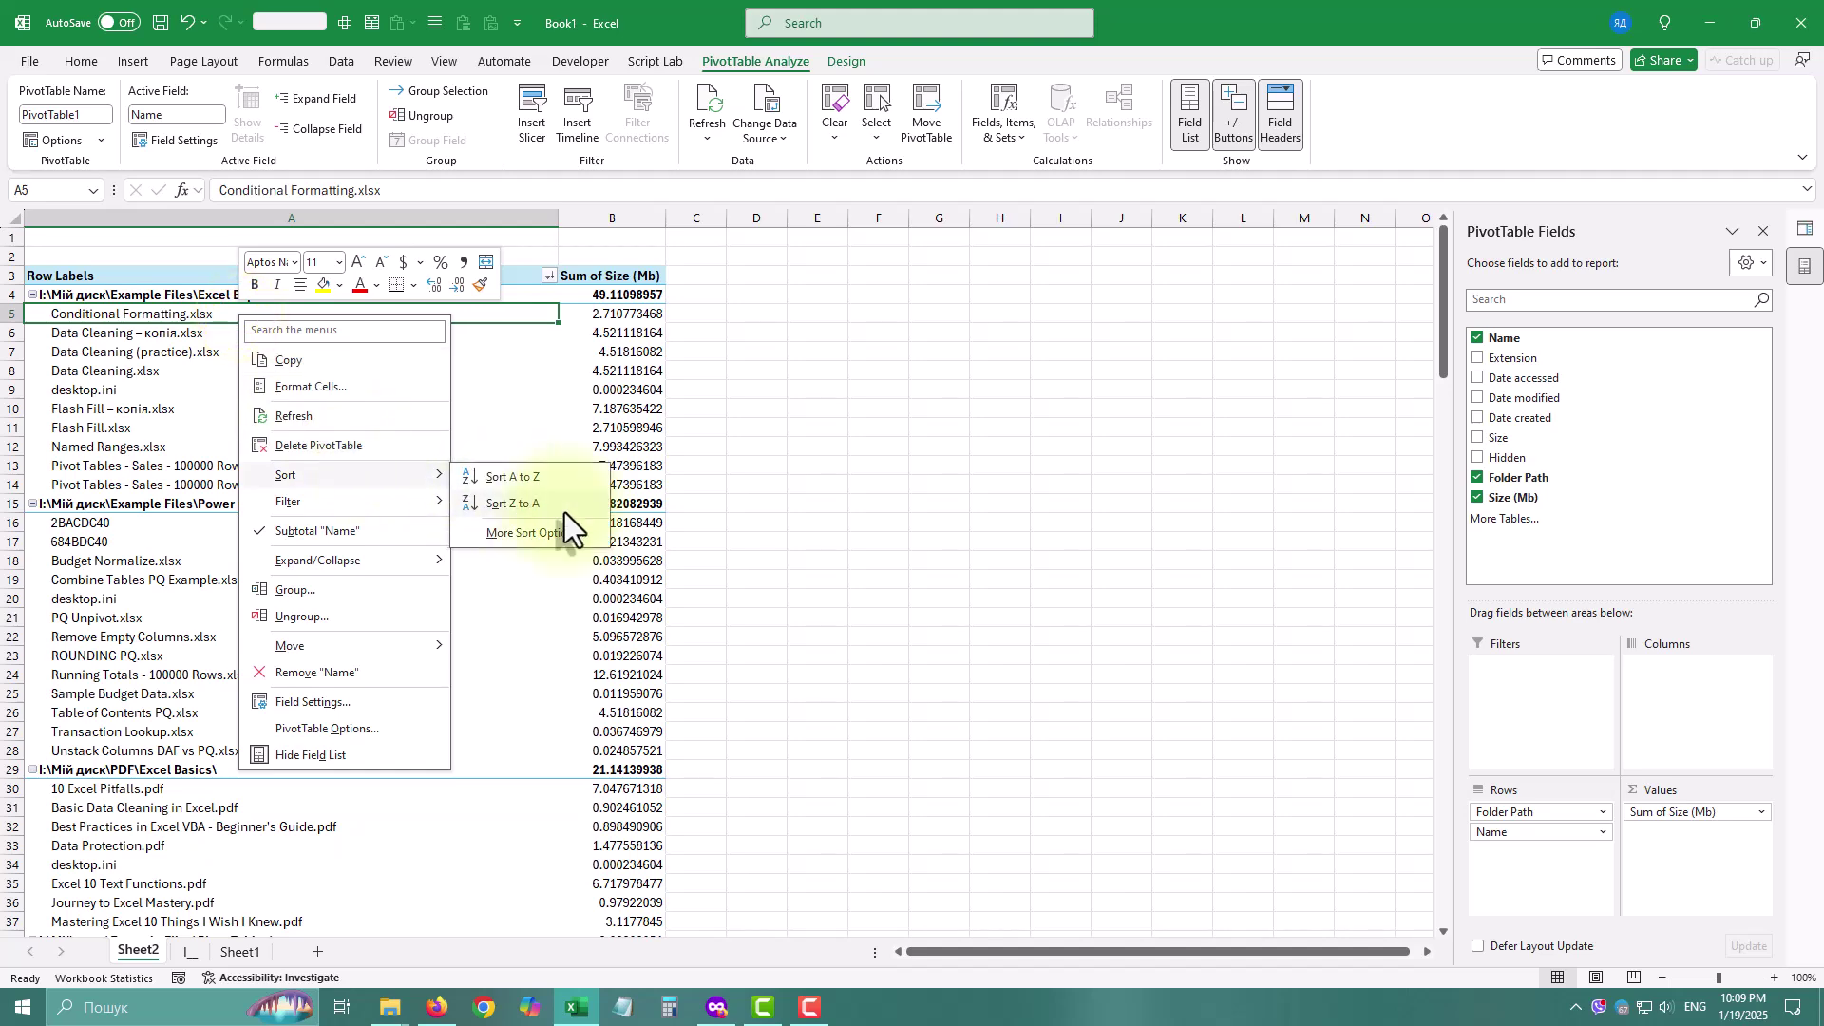
{"action": "left_click", "coordinate": [544, 532]}
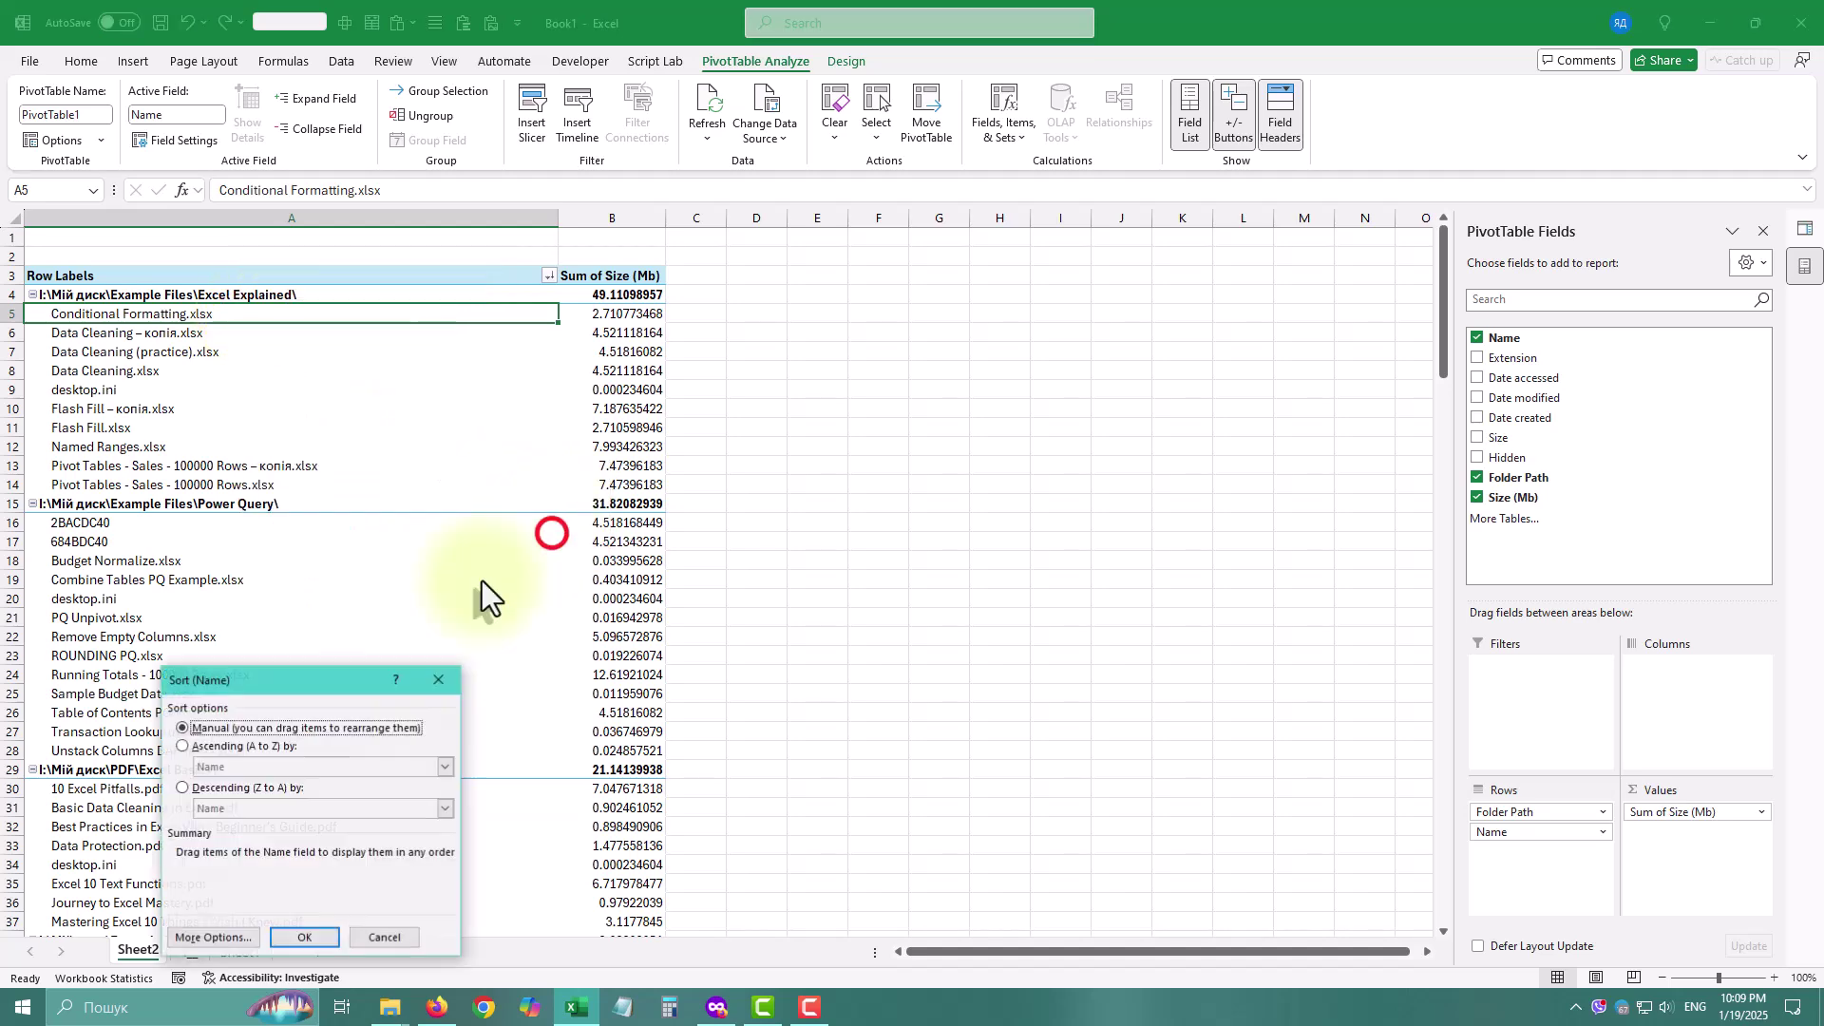
{"action": "left_click", "coordinate": [194, 785]}
{"action": "left_click", "coordinate": [228, 808]}
{"action": "left_click", "coordinate": [244, 848]}
{"action": "left_click", "coordinate": [304, 938]}
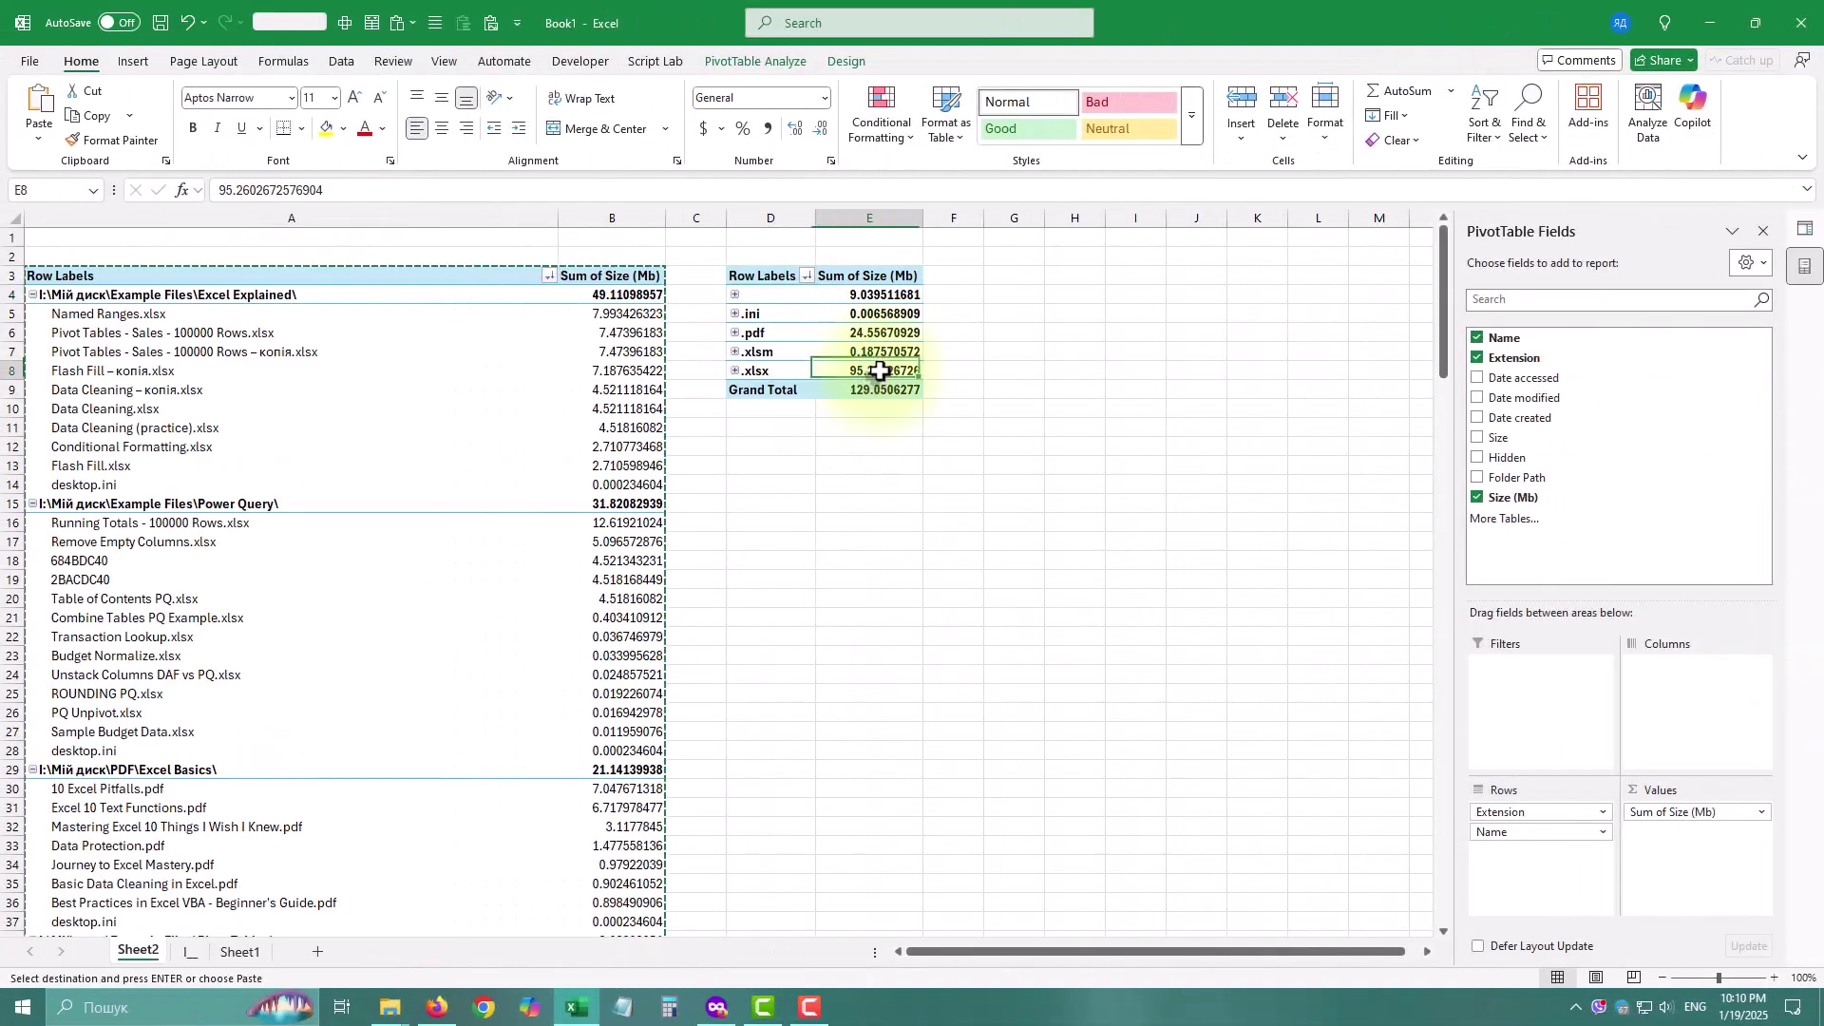
{"action": "left_click", "coordinate": [881, 371]}
Sort the extension pivot descending by Sum of Size (Mb), putting .xlsx (95.26) first
{"action": "left_click", "coordinate": [807, 275]}
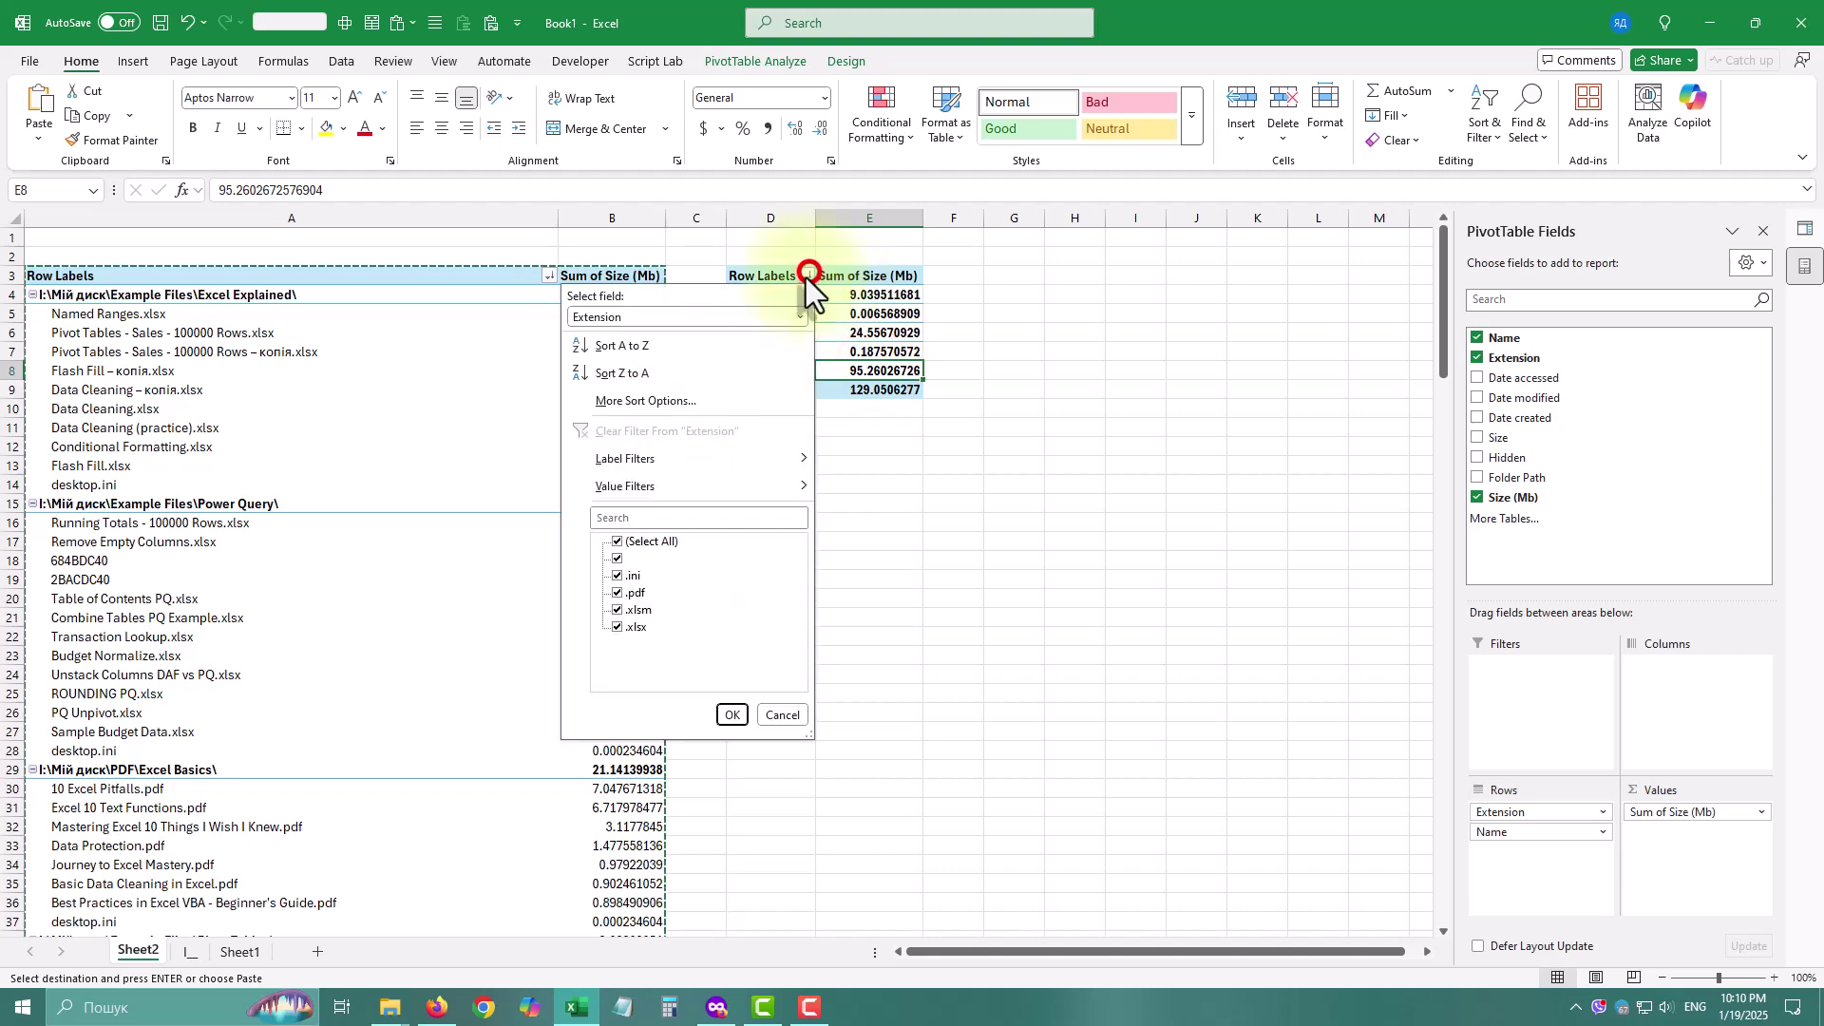
{"action": "left_click", "coordinate": [727, 398]}
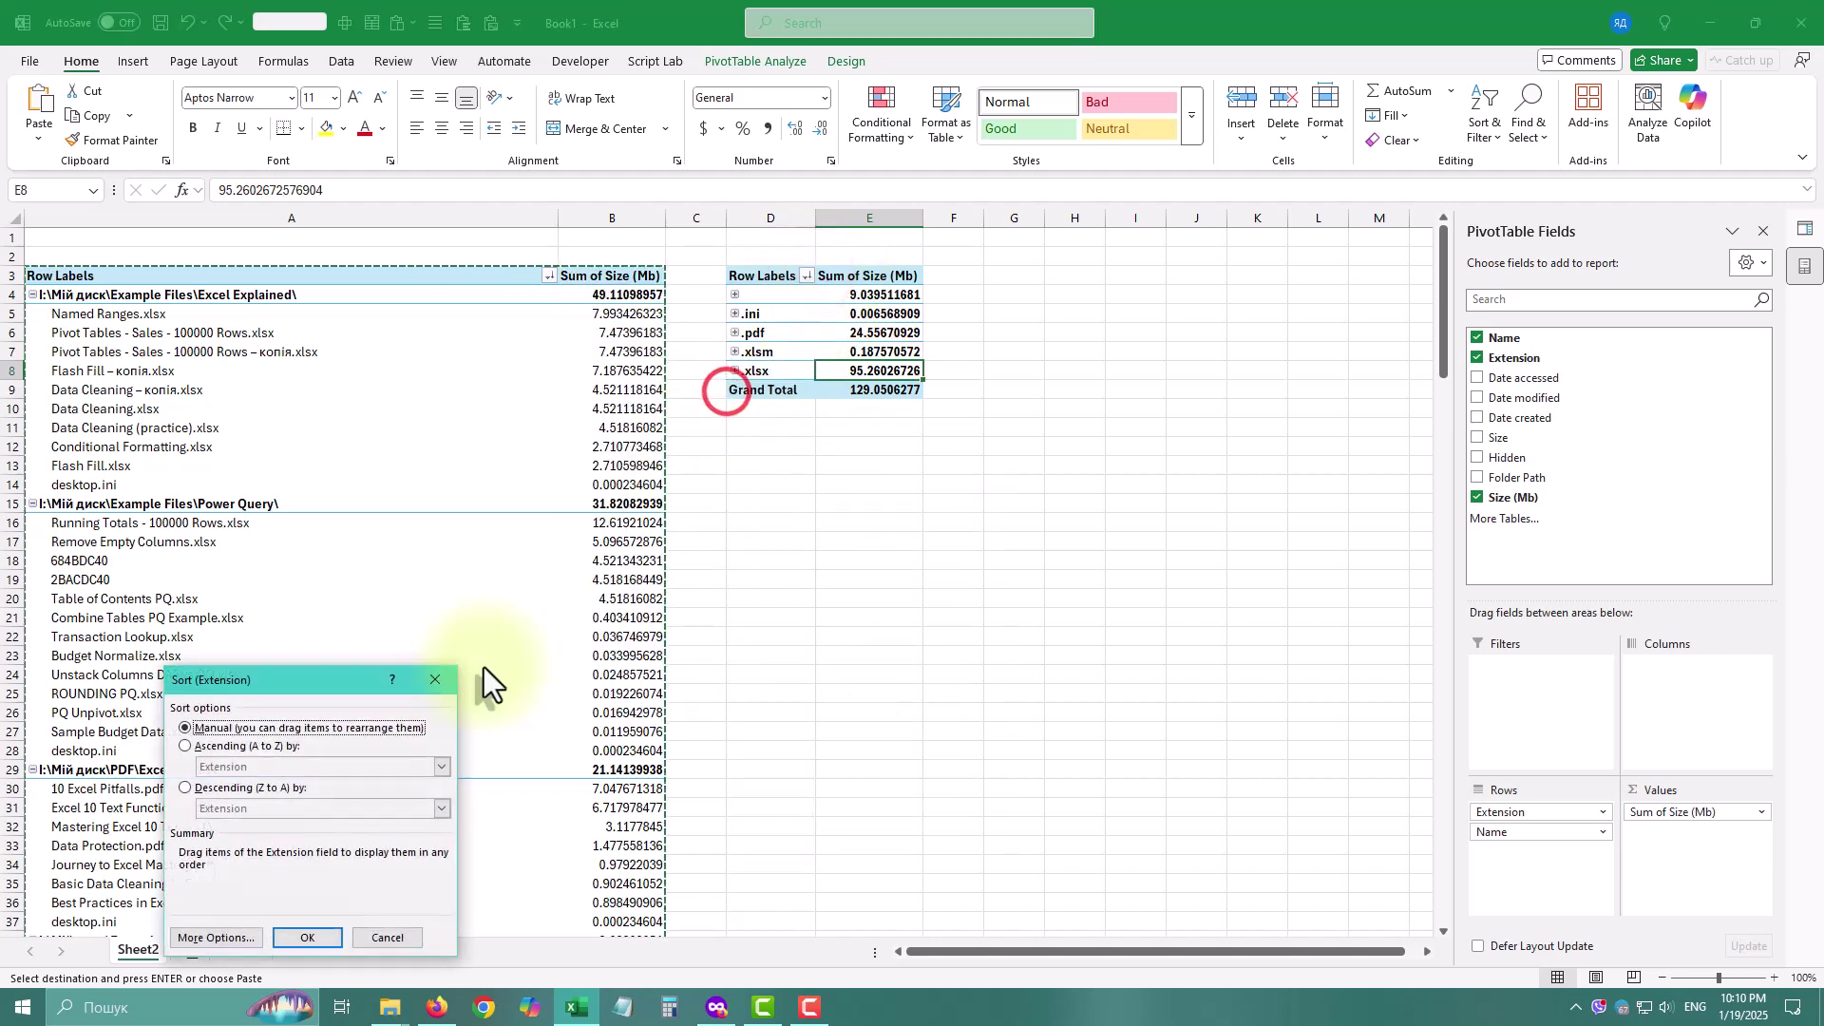
{"action": "left_click", "coordinate": [209, 788]}
{"action": "left_click", "coordinate": [235, 807]}
{"action": "left_click", "coordinate": [245, 838]}
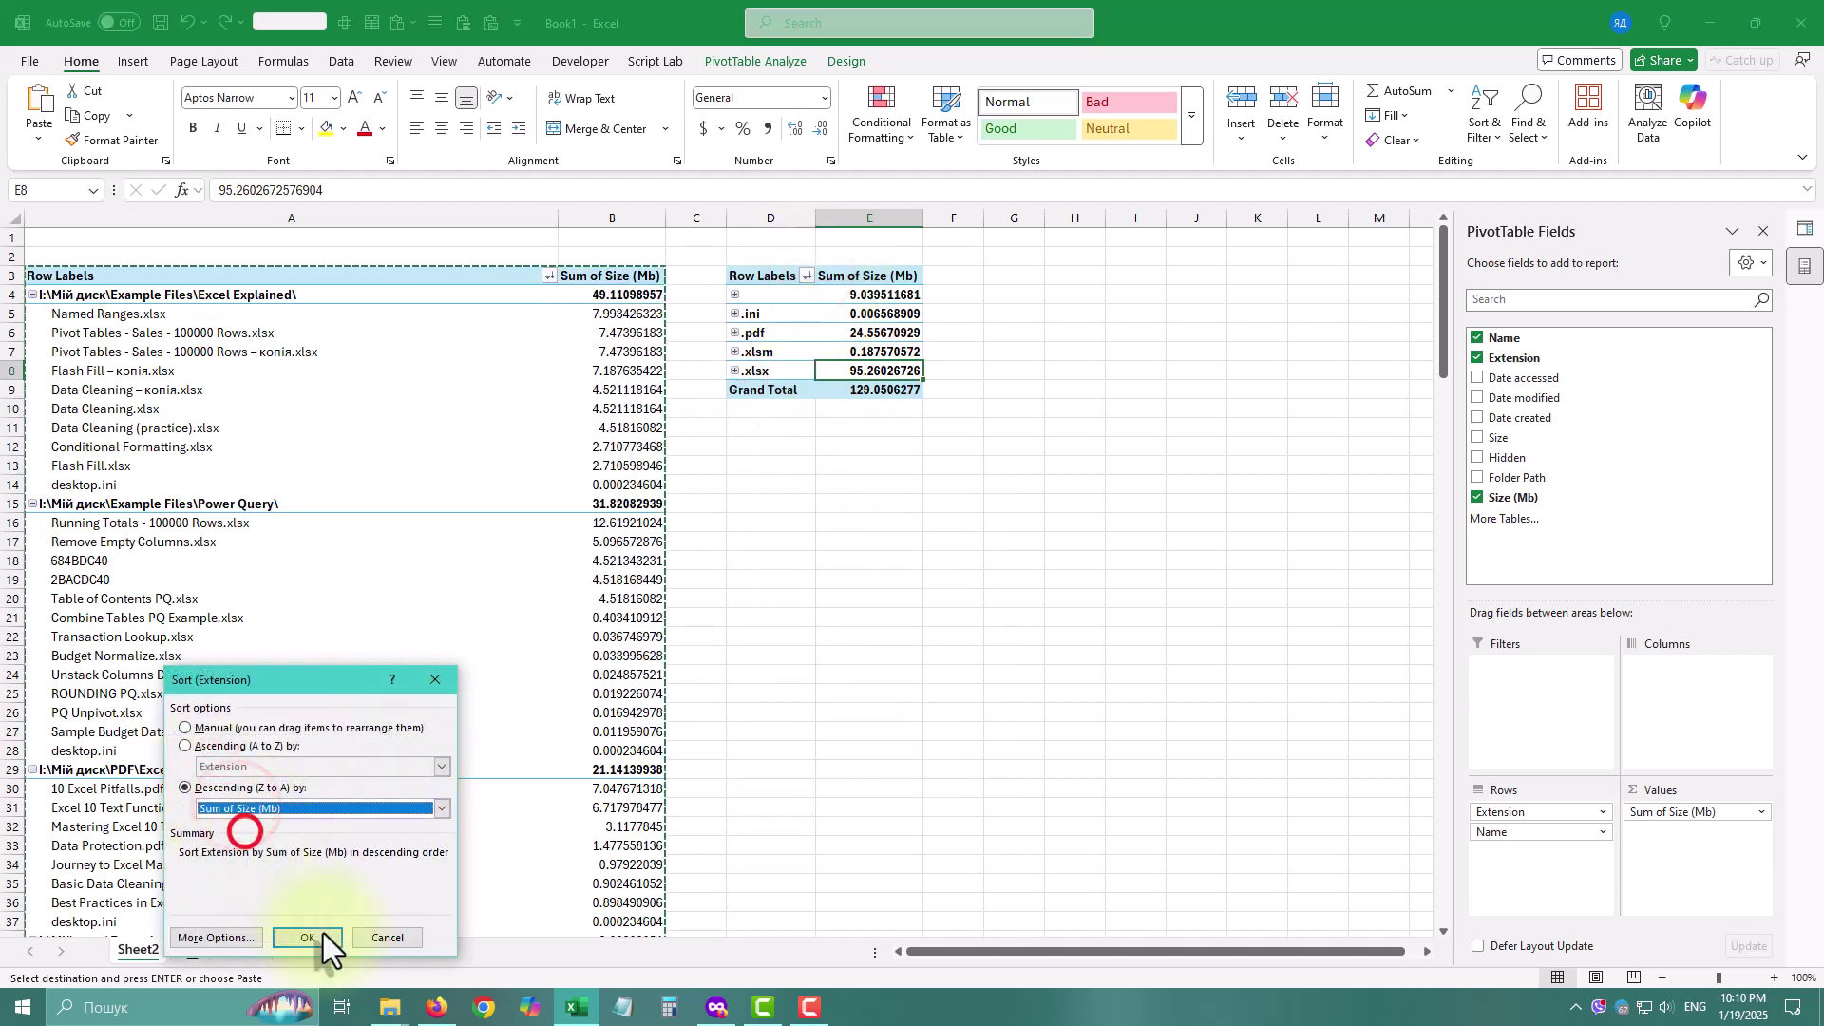
{"action": "left_click", "coordinate": [326, 942]}
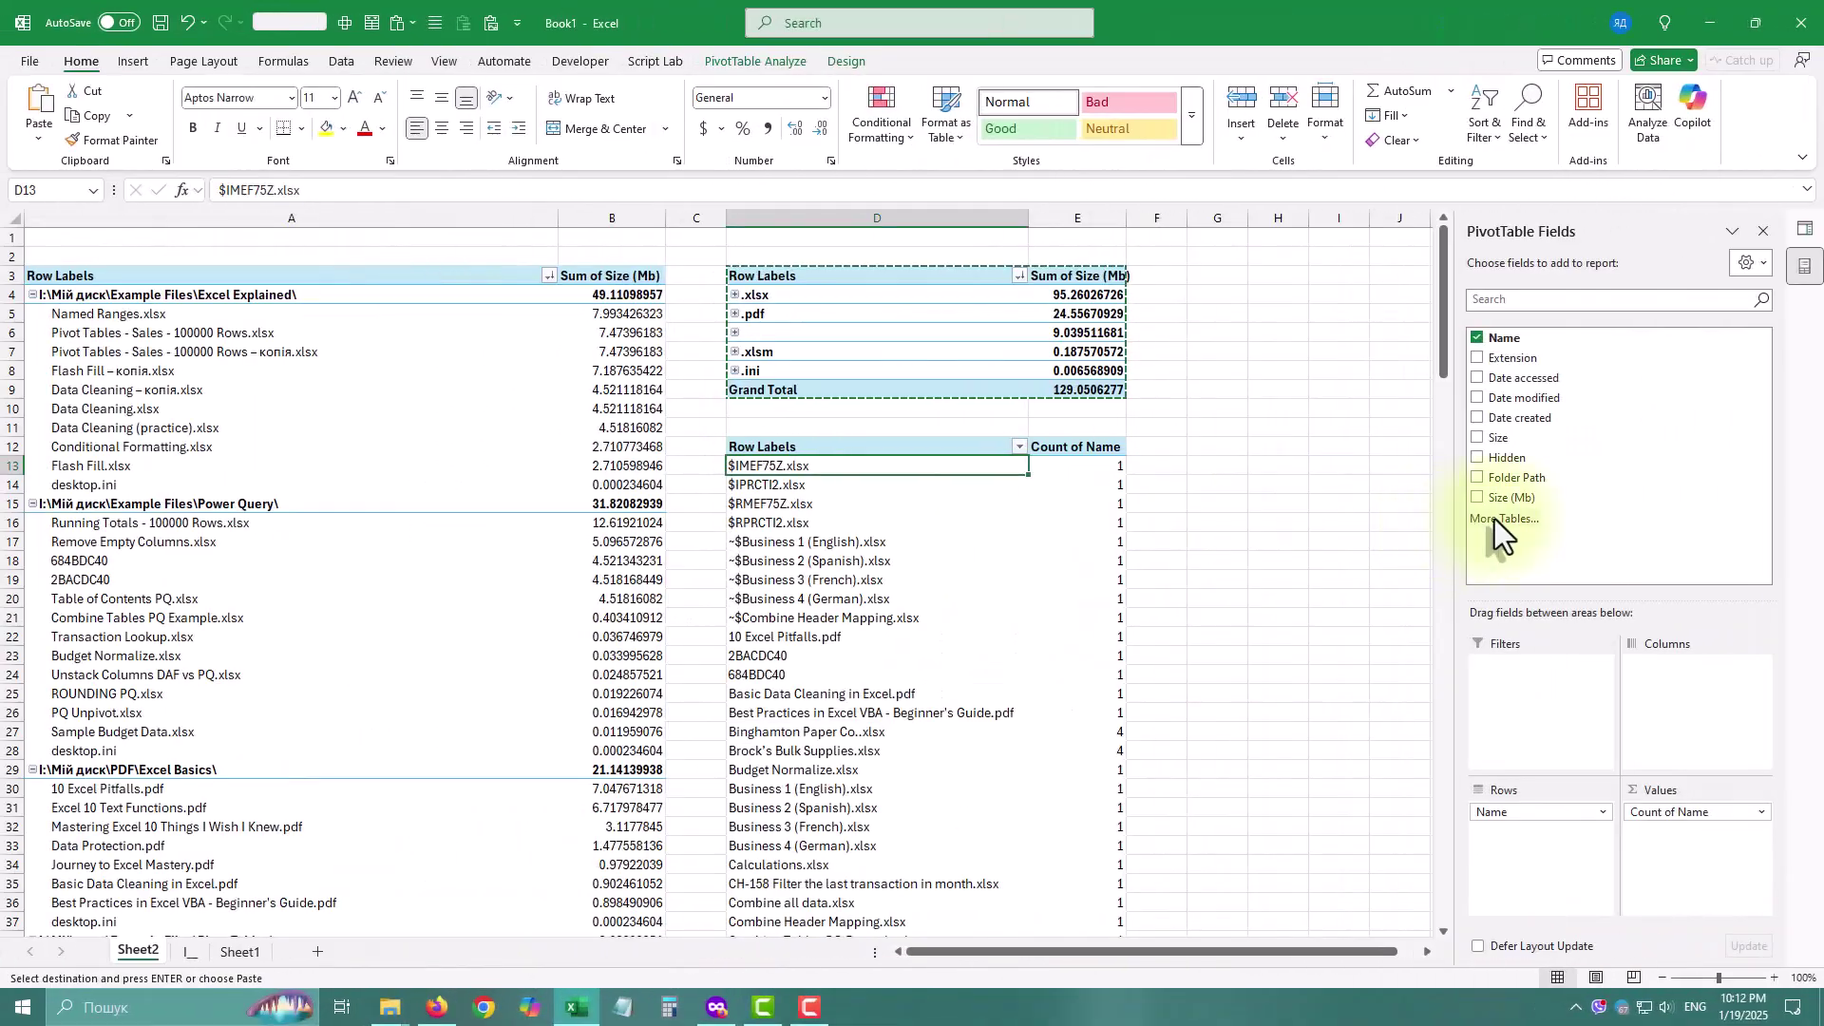
Add Size (Mb) to the Rows beneath Name and switch the pivot to Tabular Form
{"action": "left_click_drag", "start_coordinate": [1526, 479], "coordinate": [1521, 866]}
{"action": "left_click", "coordinate": [913, 539]}
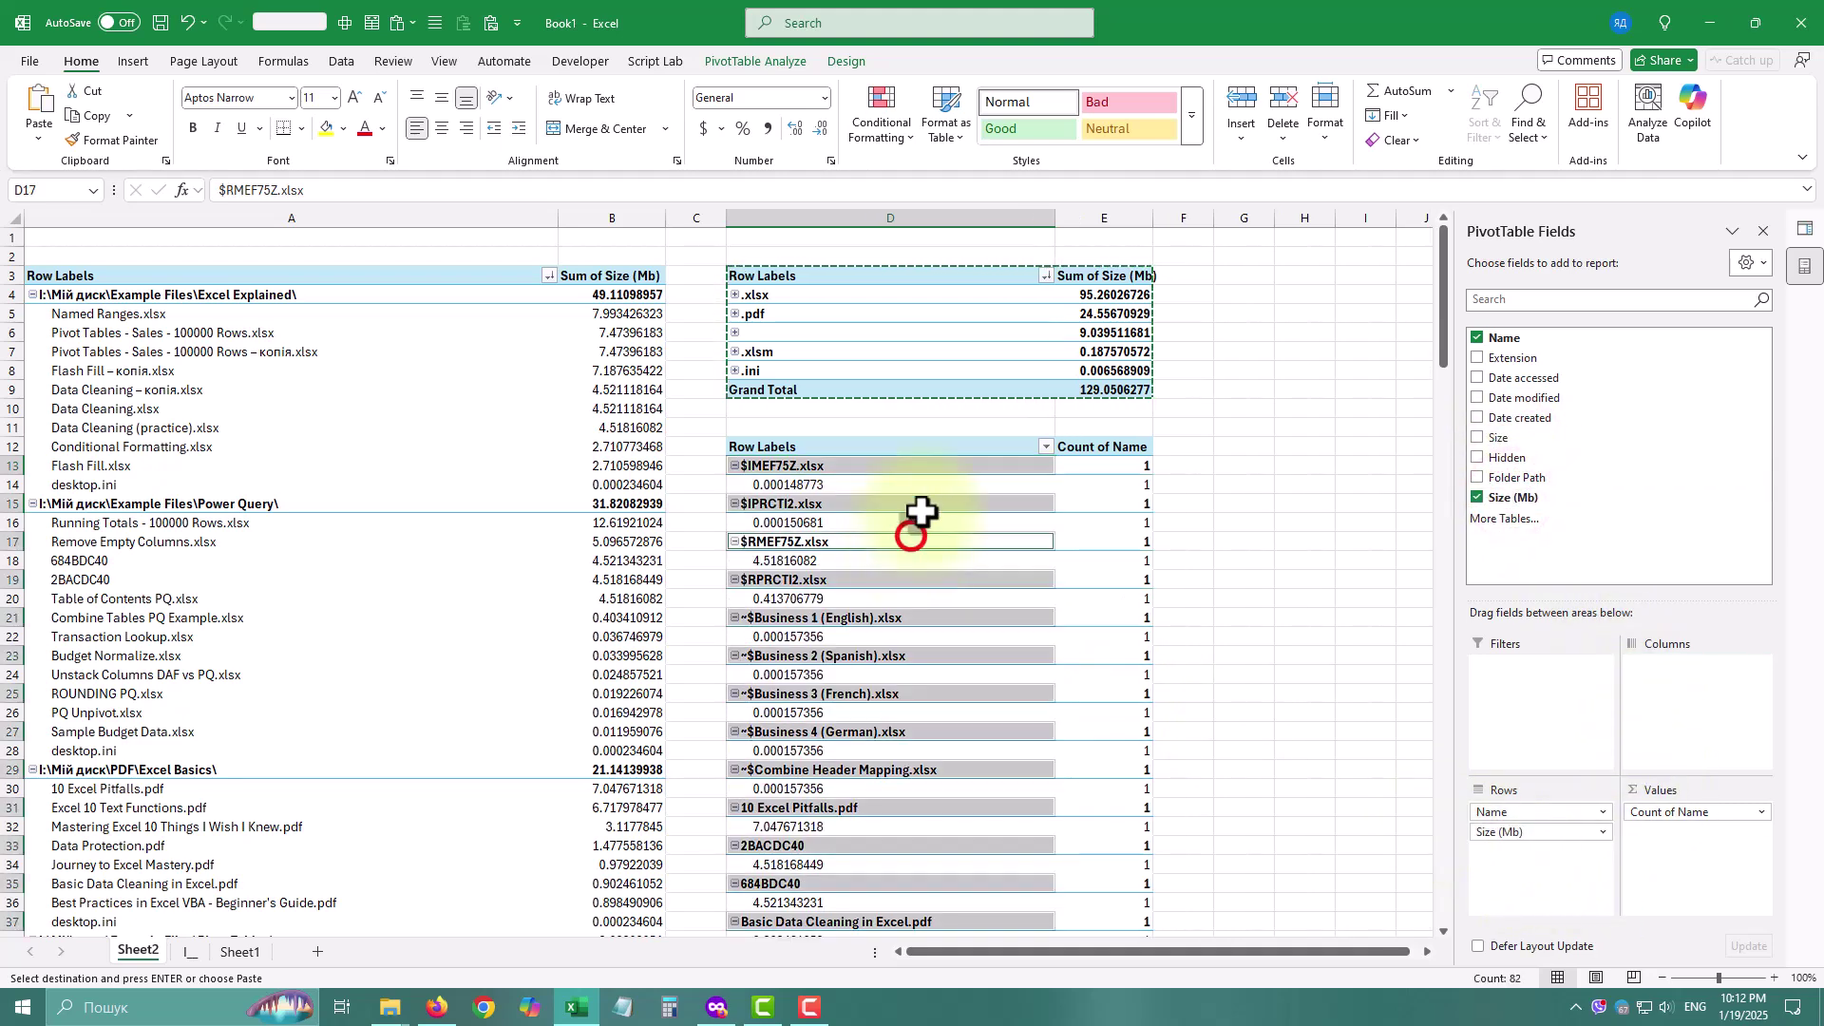
{"action": "left_click", "coordinate": [857, 57]}
{"action": "left_click", "coordinate": [49, 123]}
{"action": "left_click", "coordinate": [76, 120]}
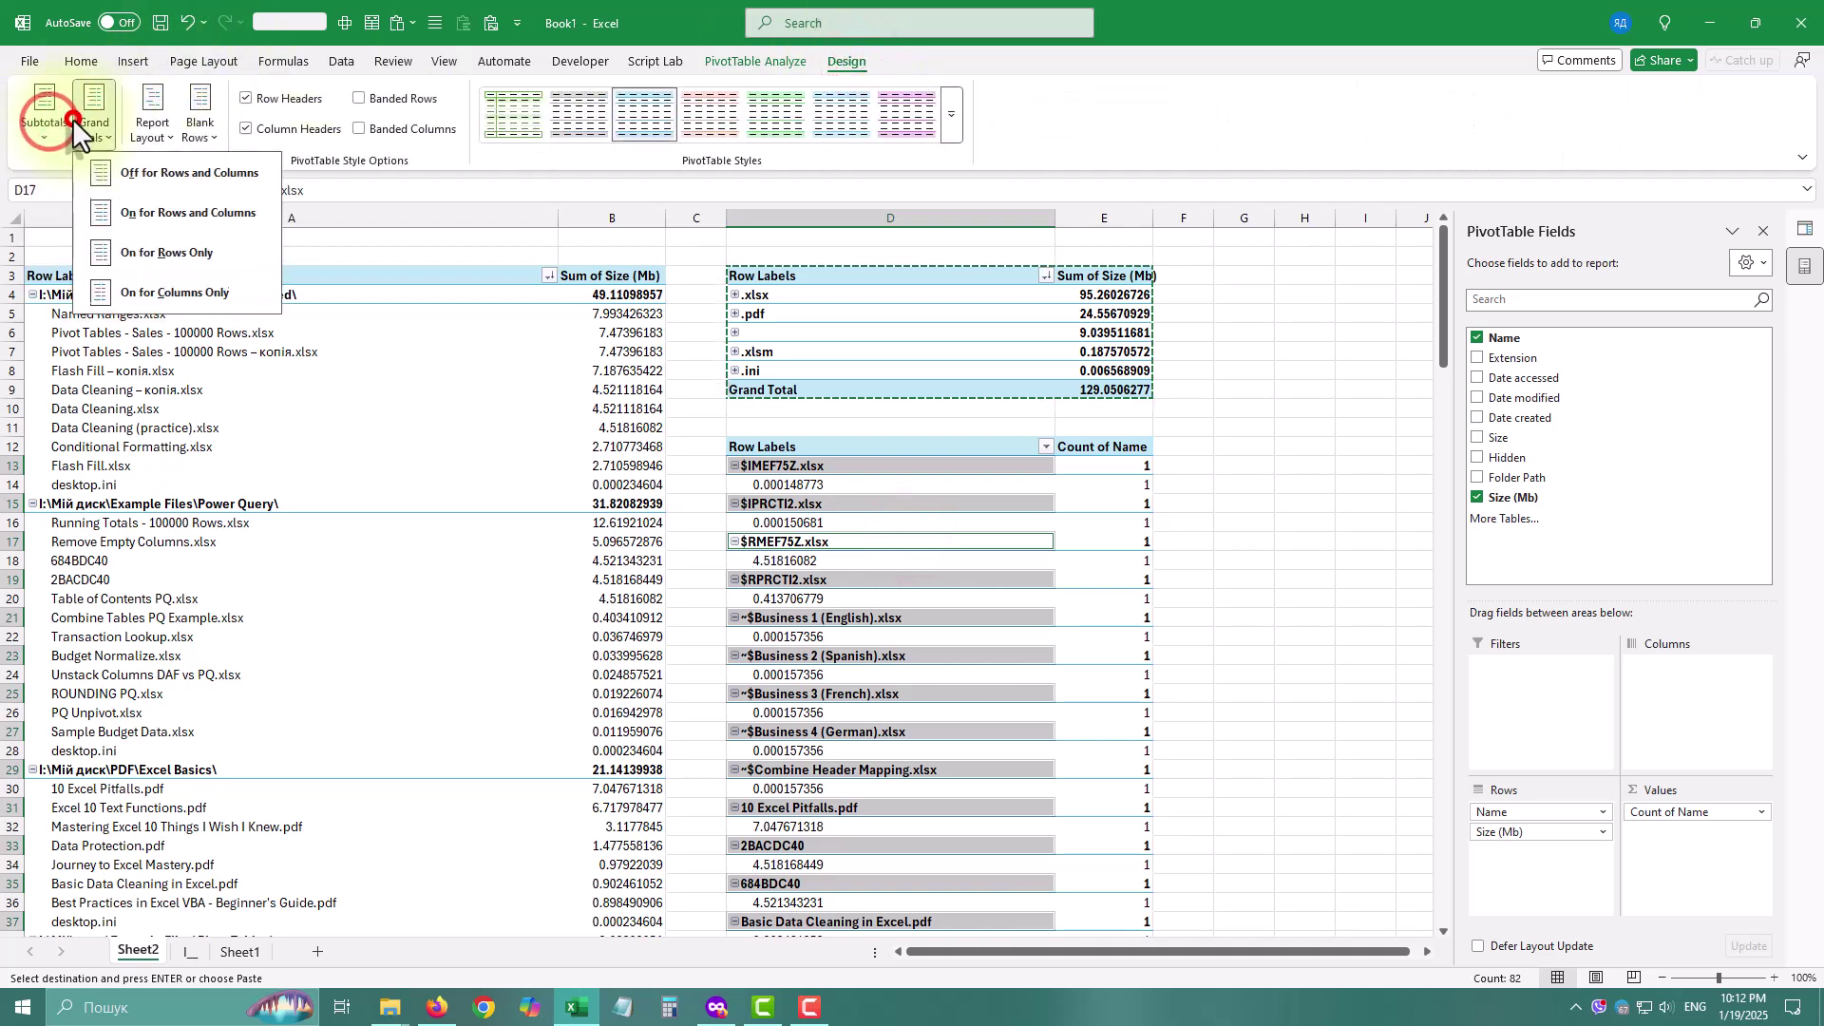
{"action": "left_click", "coordinate": [154, 133]}
{"action": "left_click", "coordinate": [230, 262]}
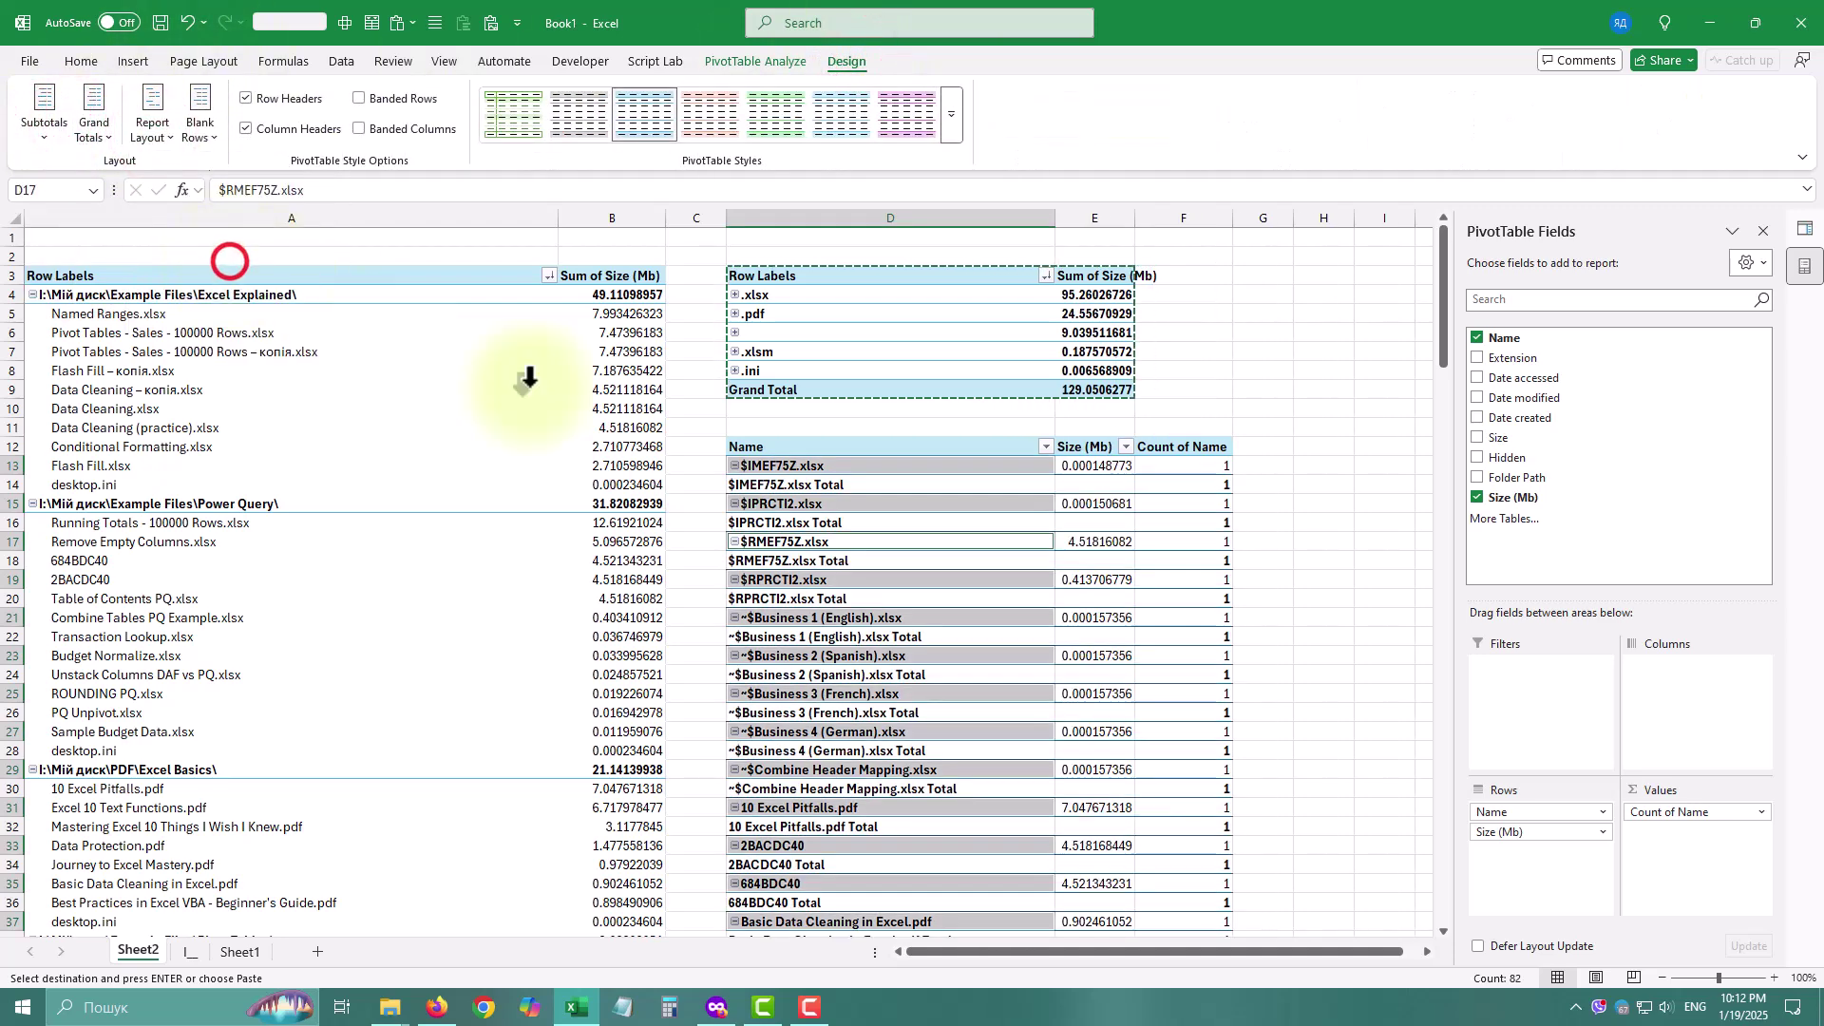
Turn off the Subtotal "Name" rows so each file name shows without subtotals
{"action": "right_click", "coordinate": [975, 580]}
{"action": "mouse_move", "coordinate": [1066, 366]}
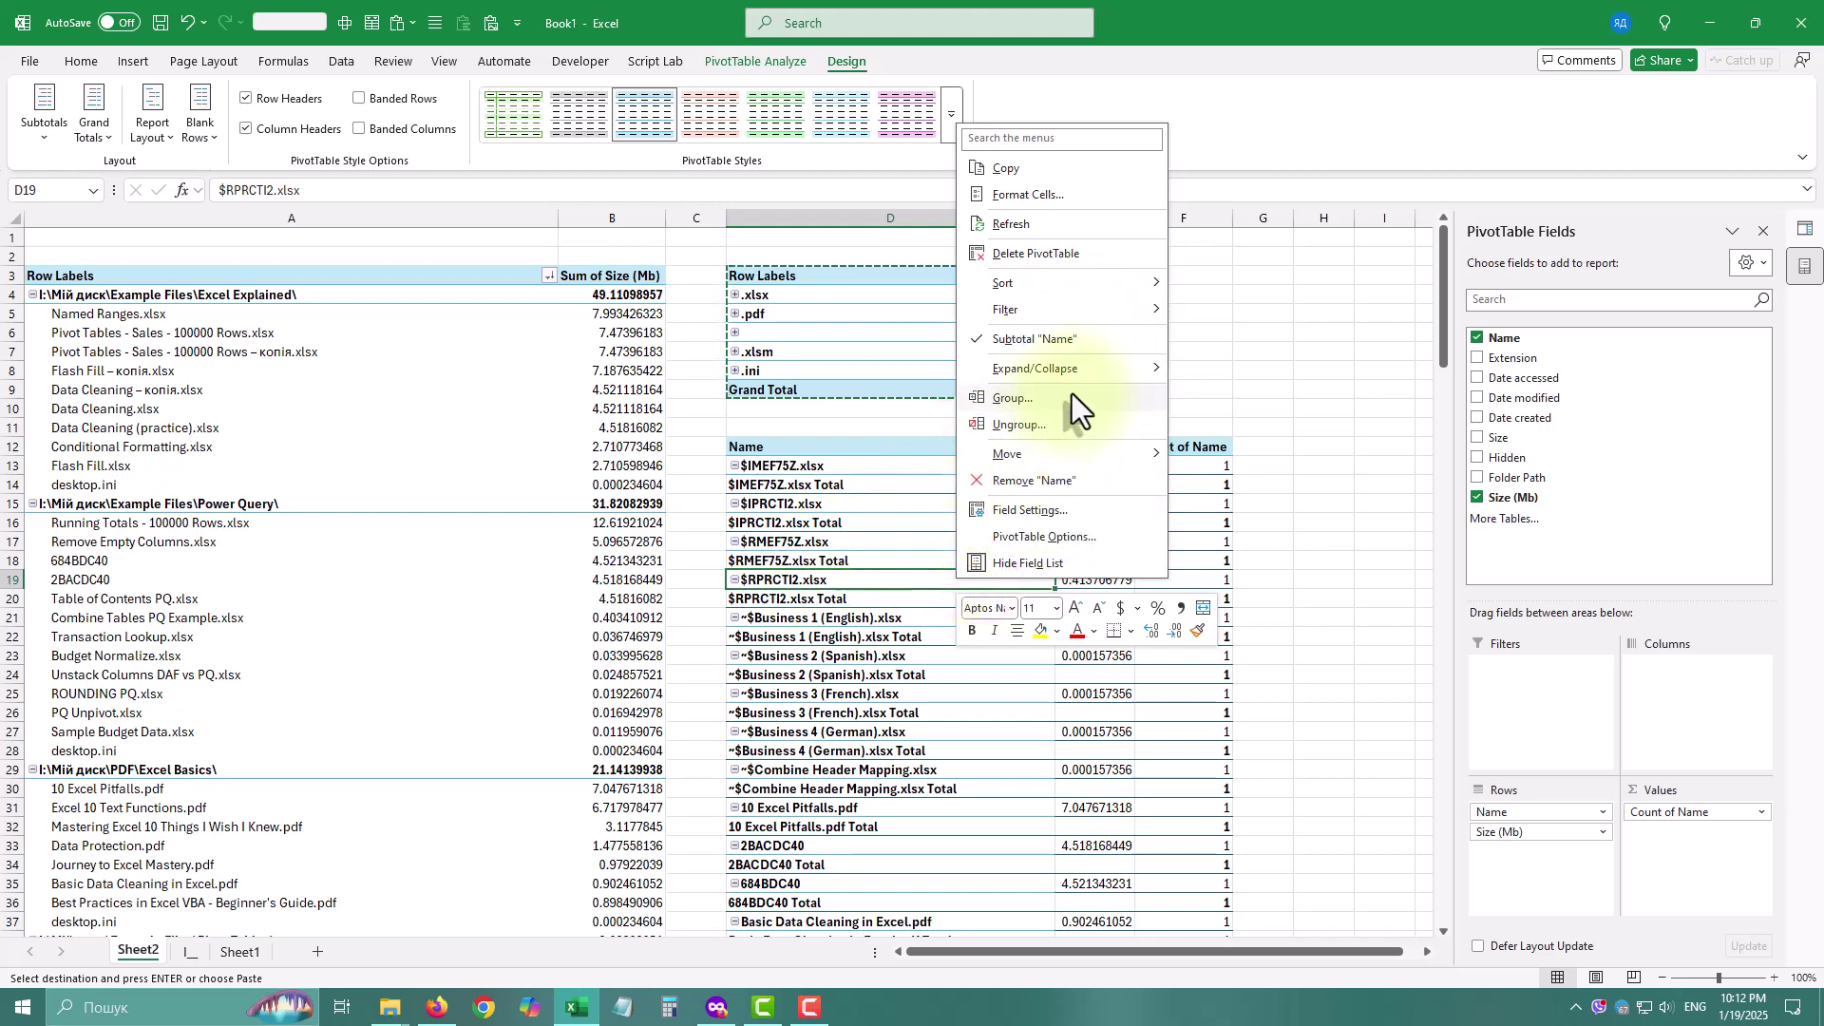
{"action": "left_click", "coordinate": [1081, 334]}
{"action": "left_click", "coordinate": [1022, 532]}
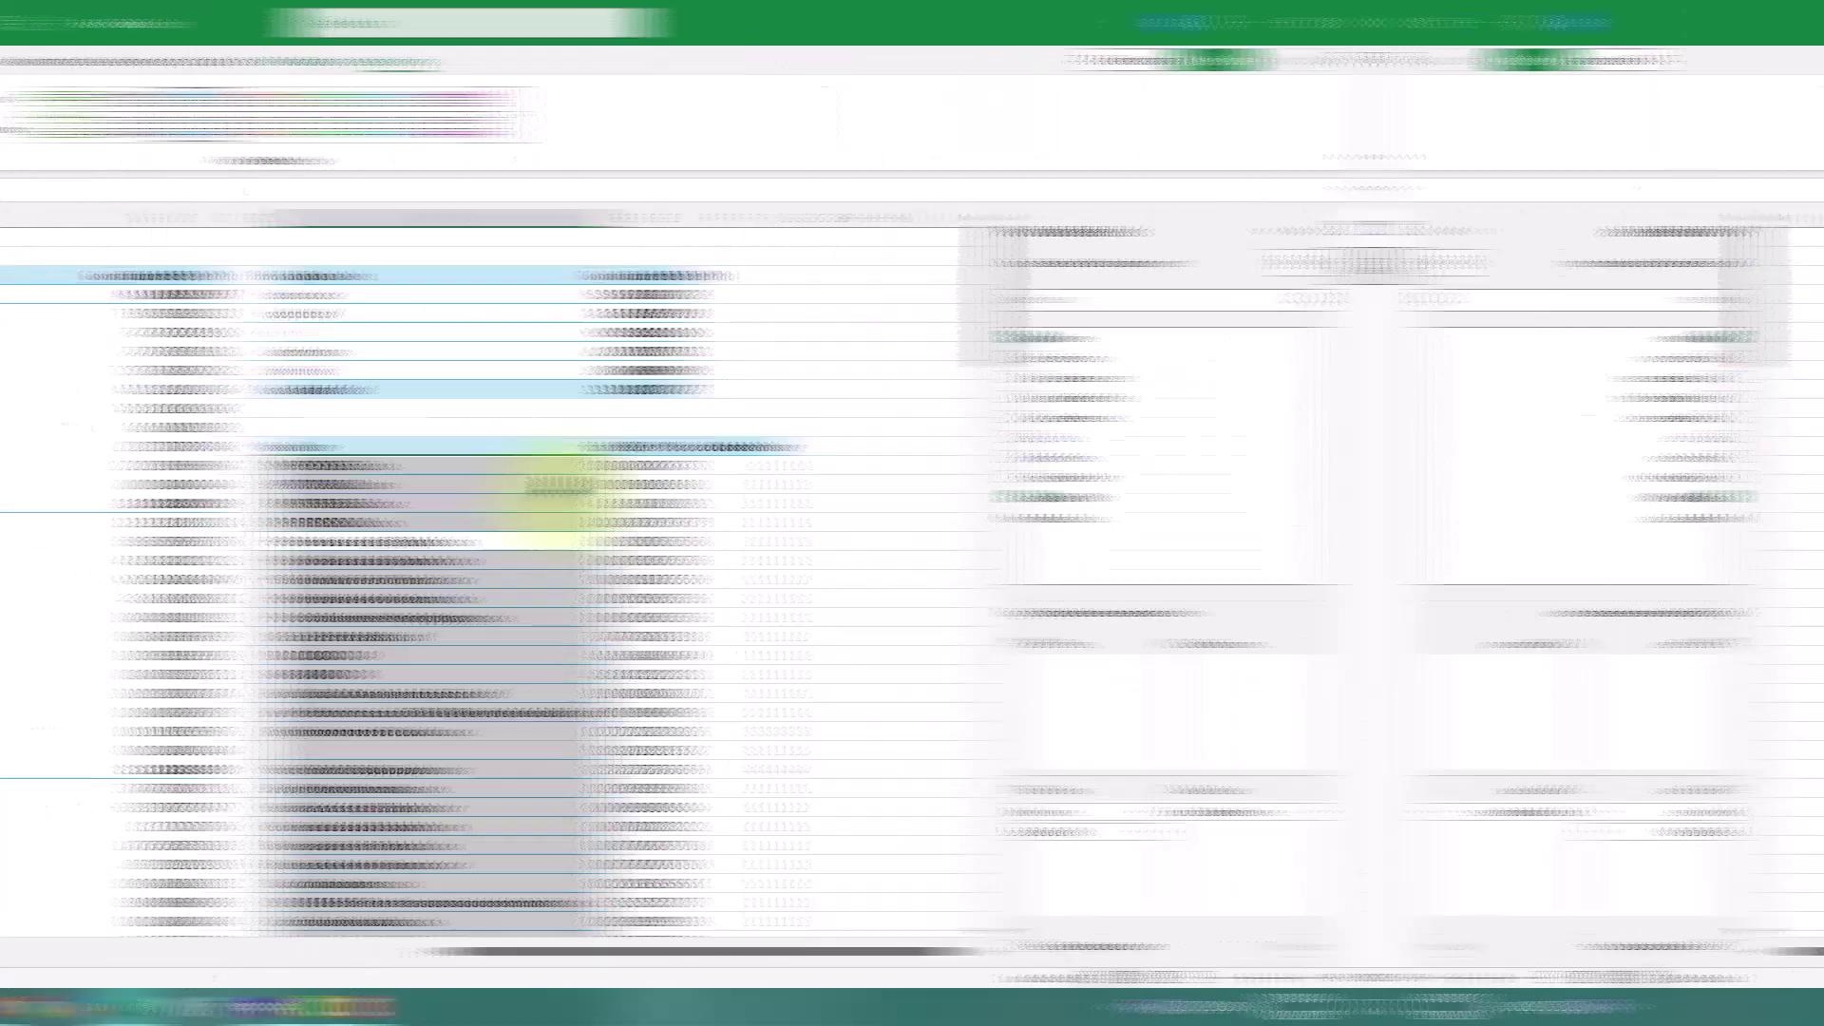
{"action": "right_click", "coordinate": [881, 504]}
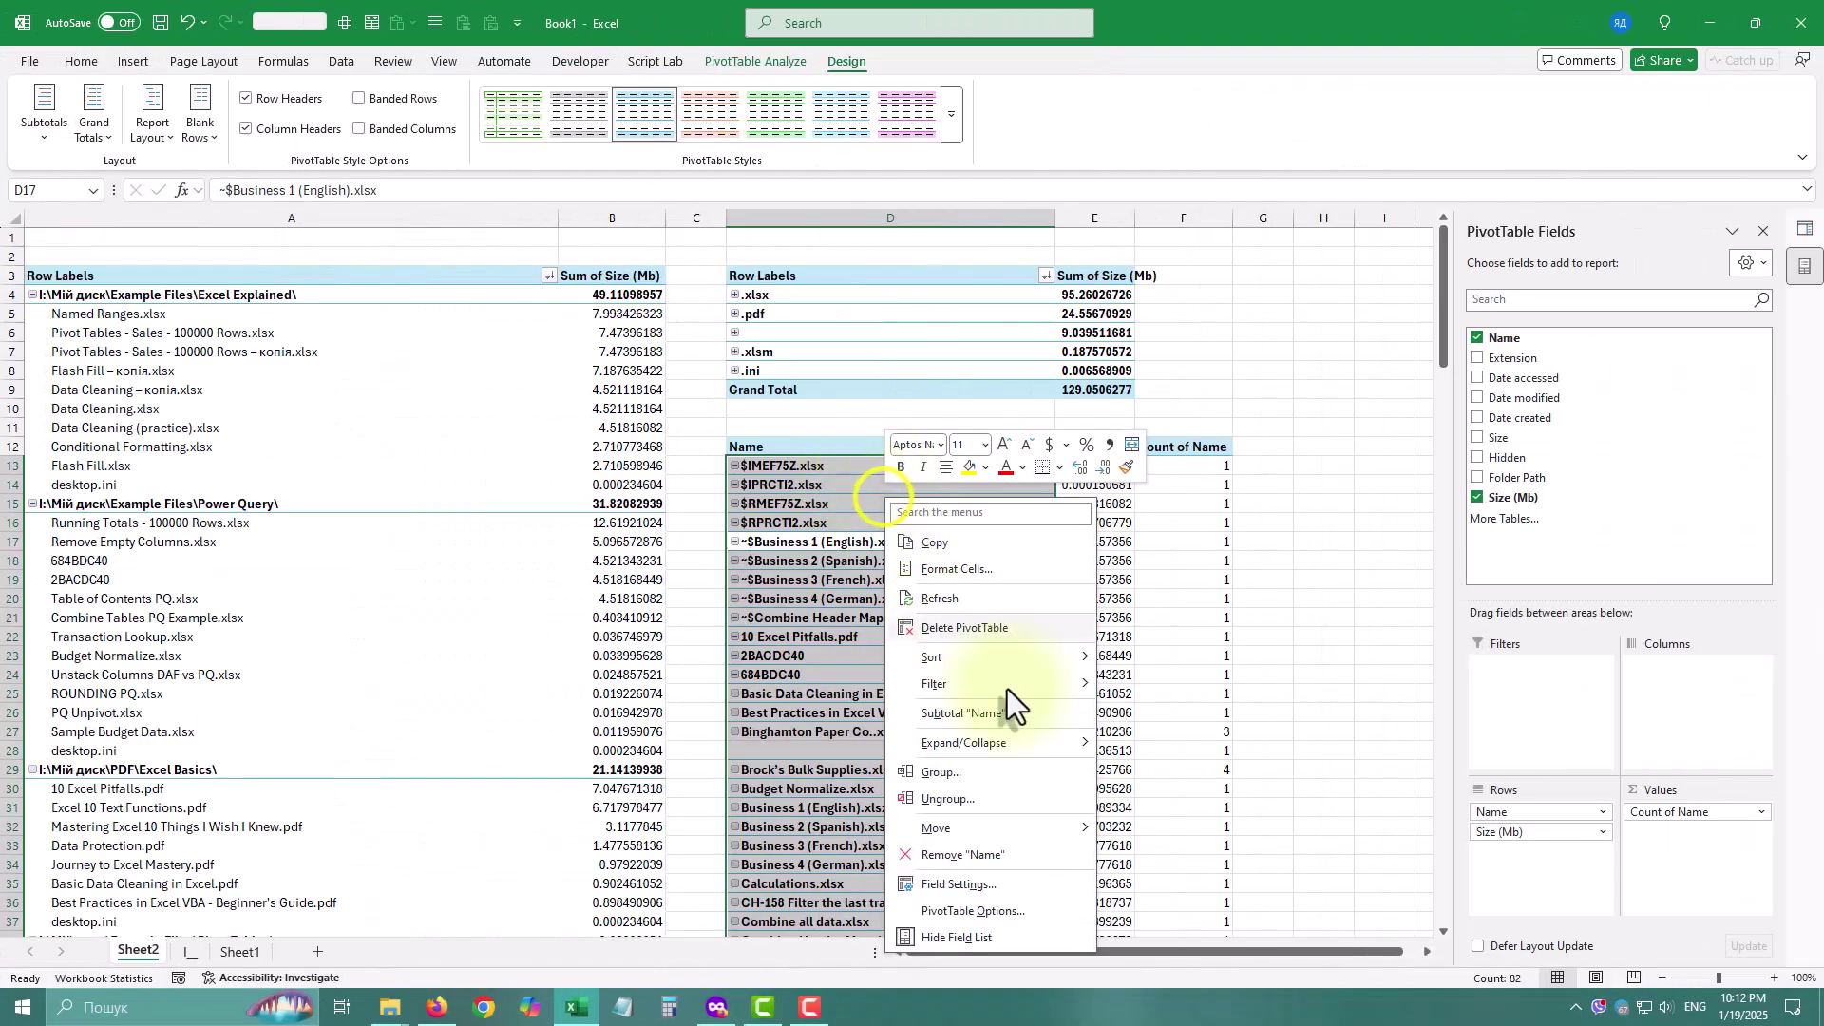
{"action": "left_click", "coordinate": [1216, 546]}
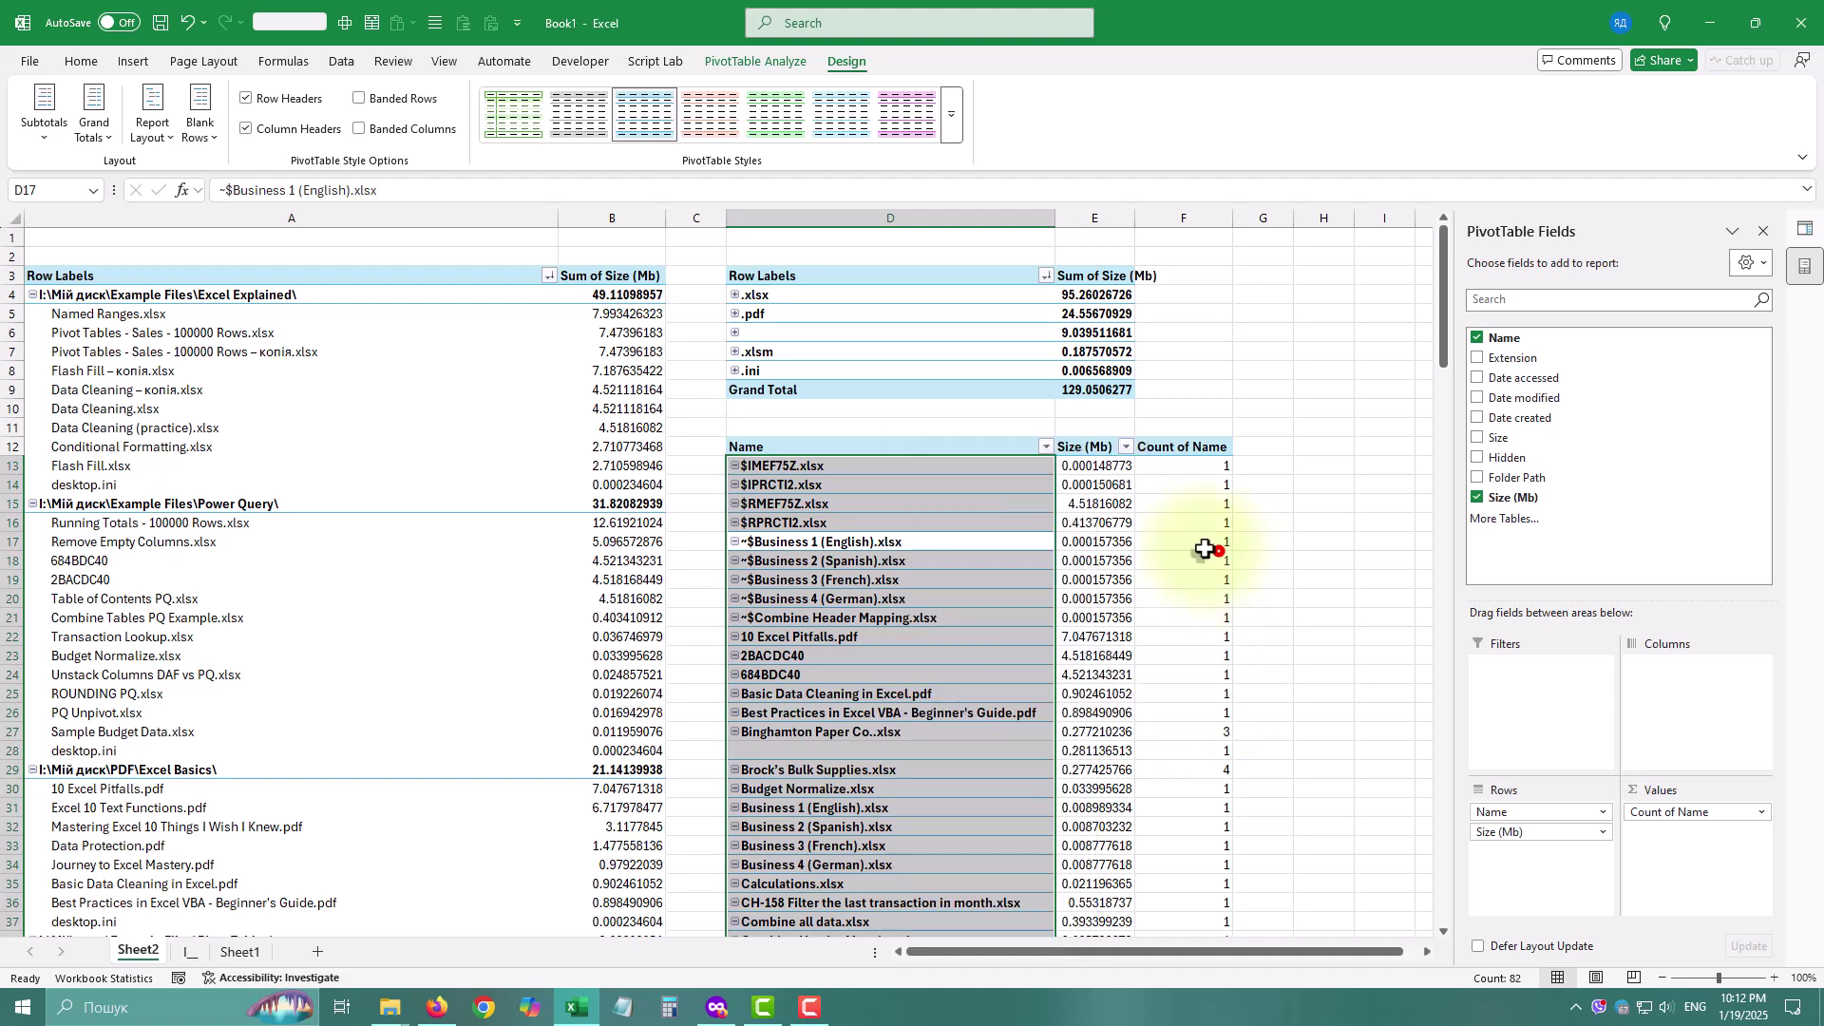
Sort file names descending by Count of Name, putting desktop.ini (28) on top
{"action": "left_click", "coordinate": [918, 503]}
{"action": "right_click", "coordinate": [918, 504]}
{"action": "mouse_move", "coordinate": [1085, 659]}
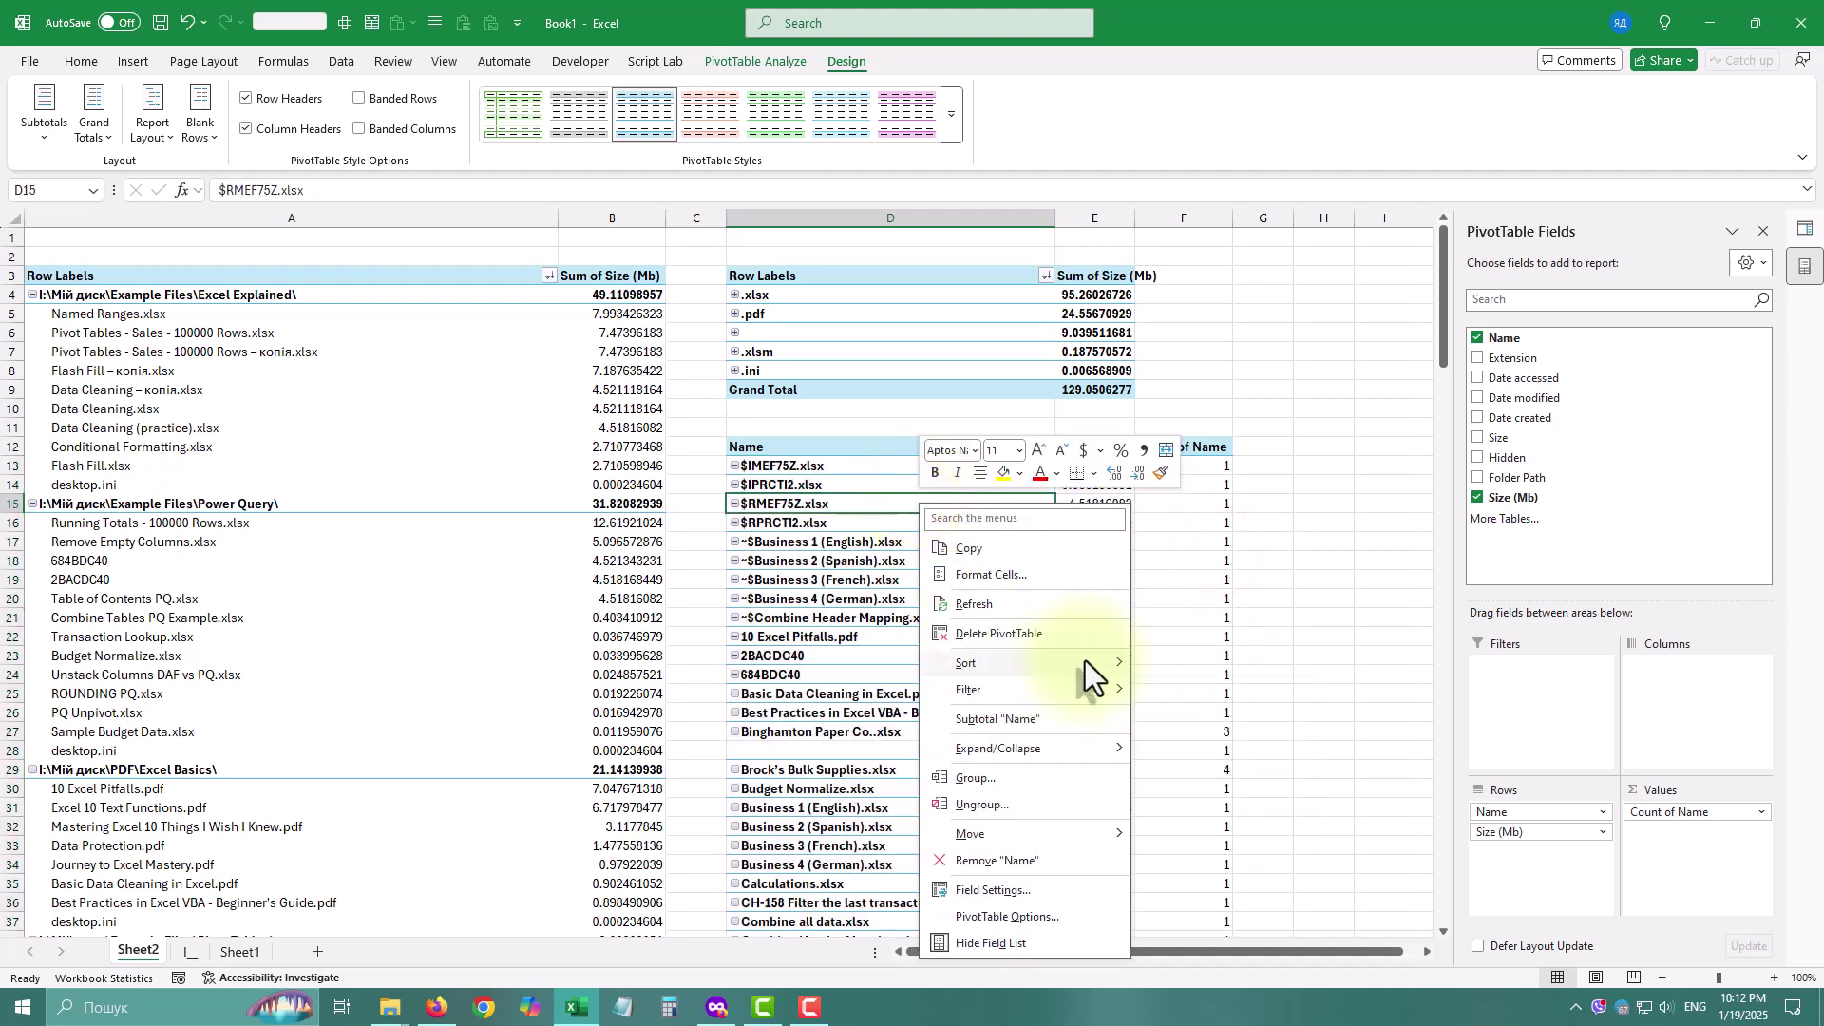
{"action": "left_click", "coordinate": [1232, 712]}
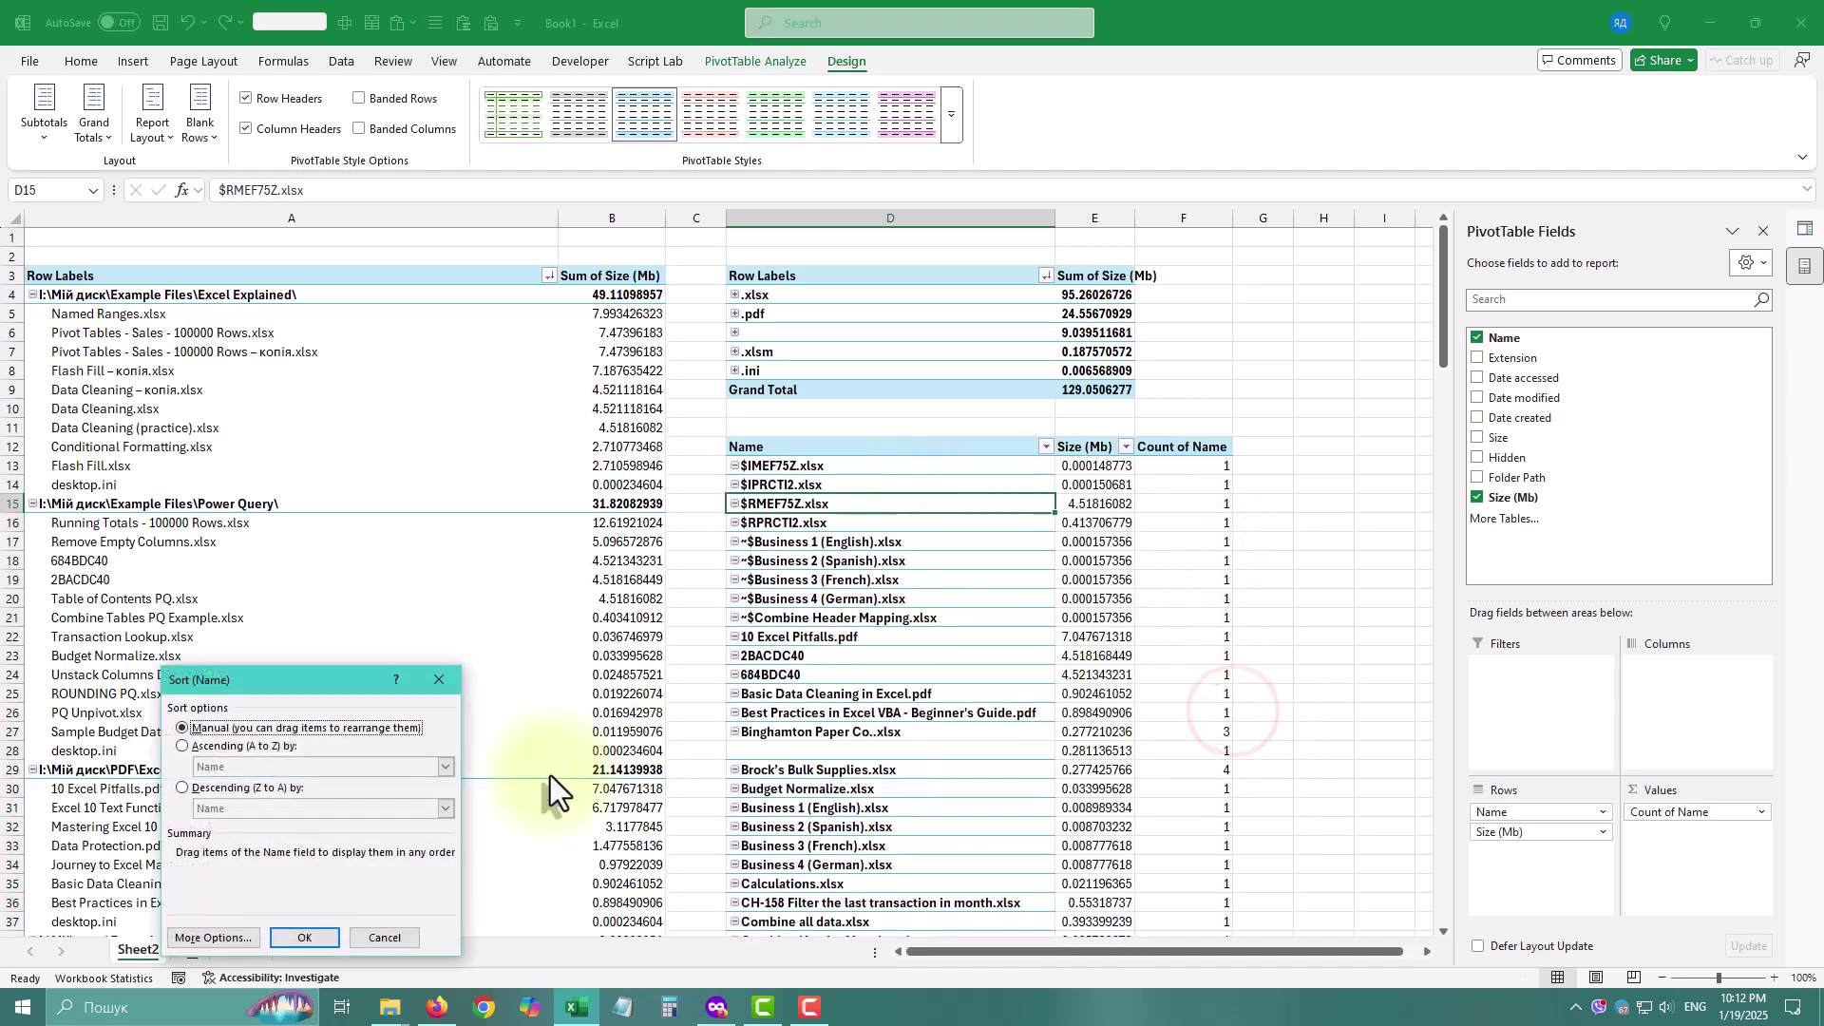
{"action": "left_click", "coordinate": [213, 794]}
{"action": "left_click", "coordinate": [237, 808]}
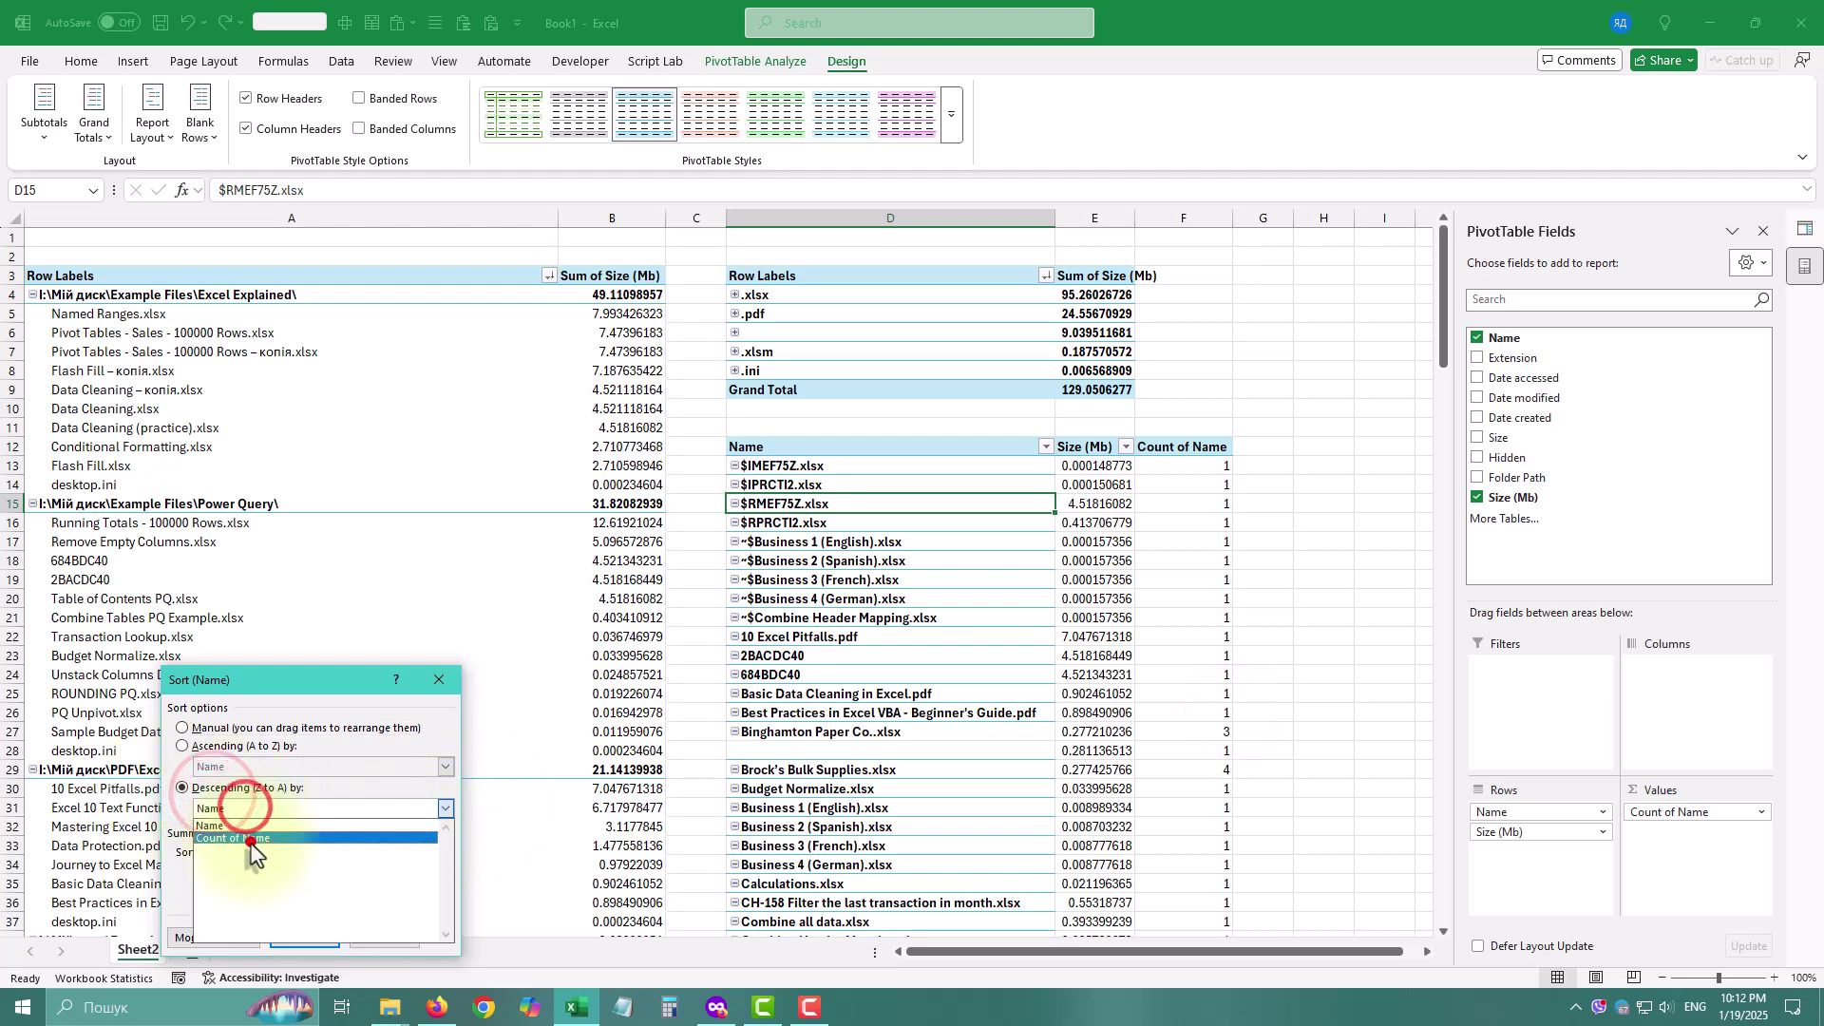
{"action": "left_click", "coordinate": [249, 846]}
{"action": "left_click", "coordinate": [321, 943]}
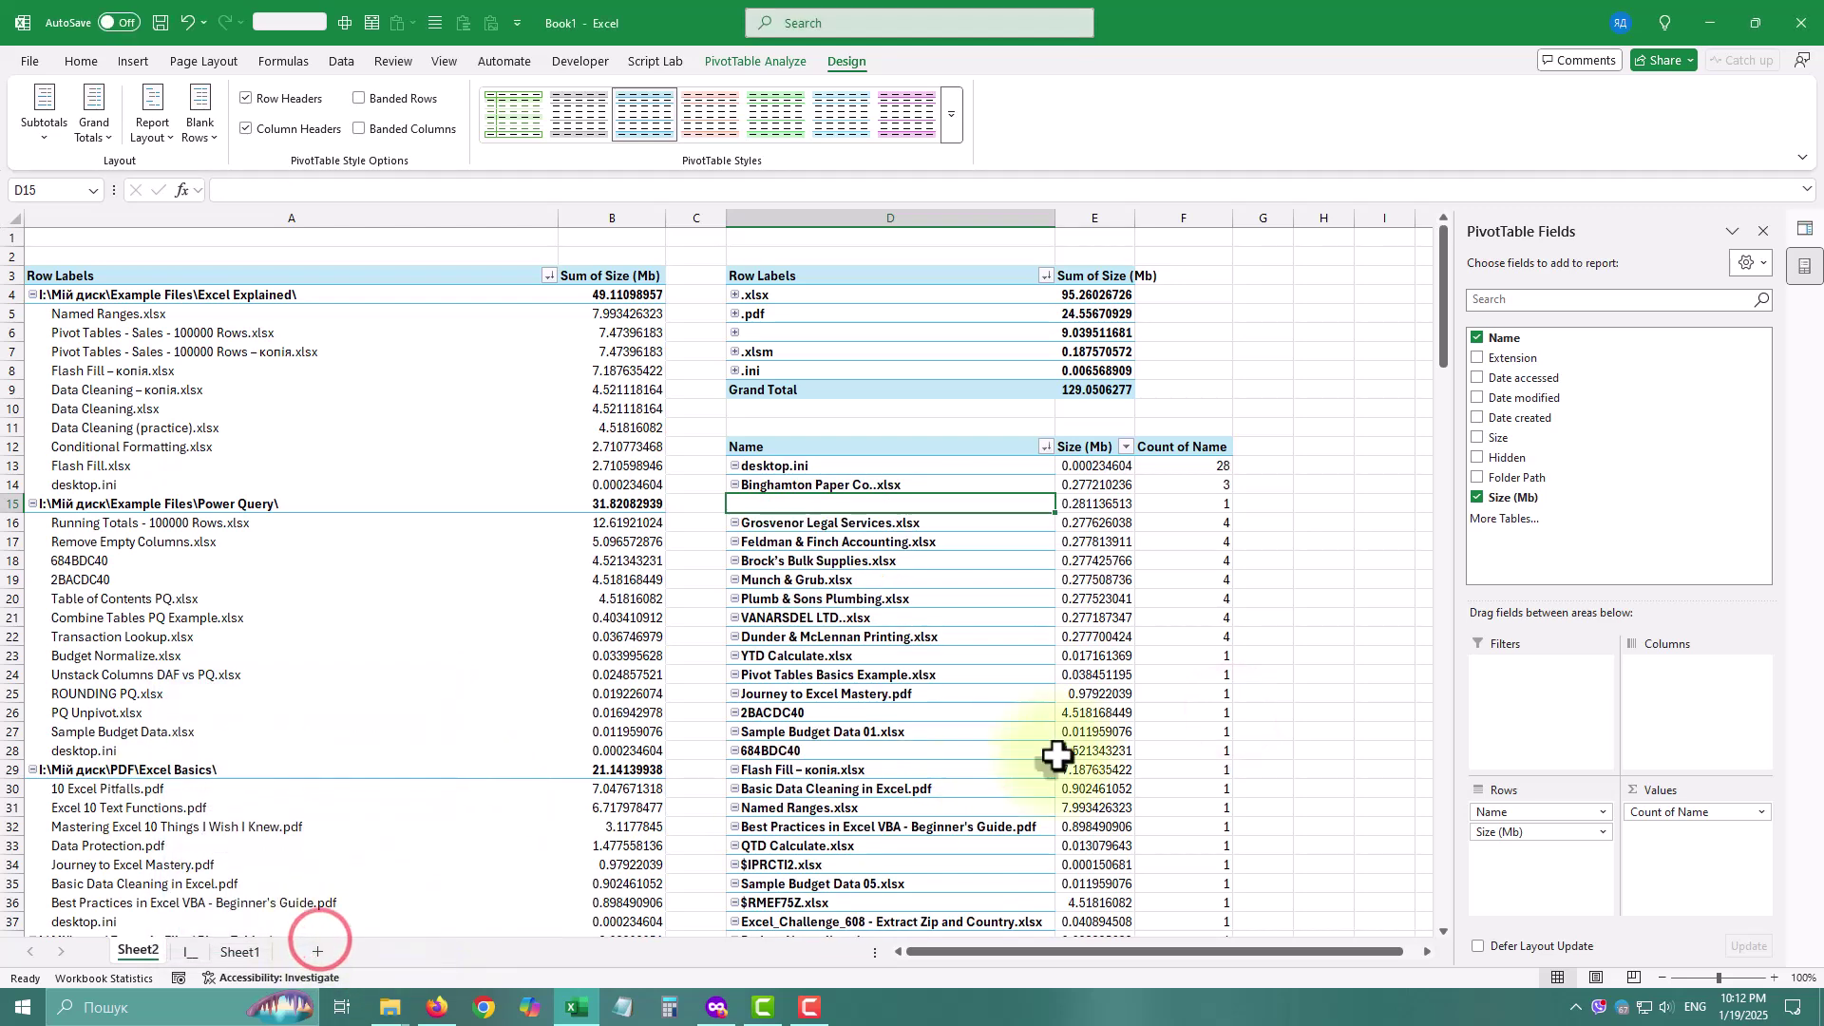
{"action": "left_click_drag", "start_coordinate": [1188, 503], "coordinate": [1065, 503]}
{"action": "left_click", "coordinate": [931, 483]}
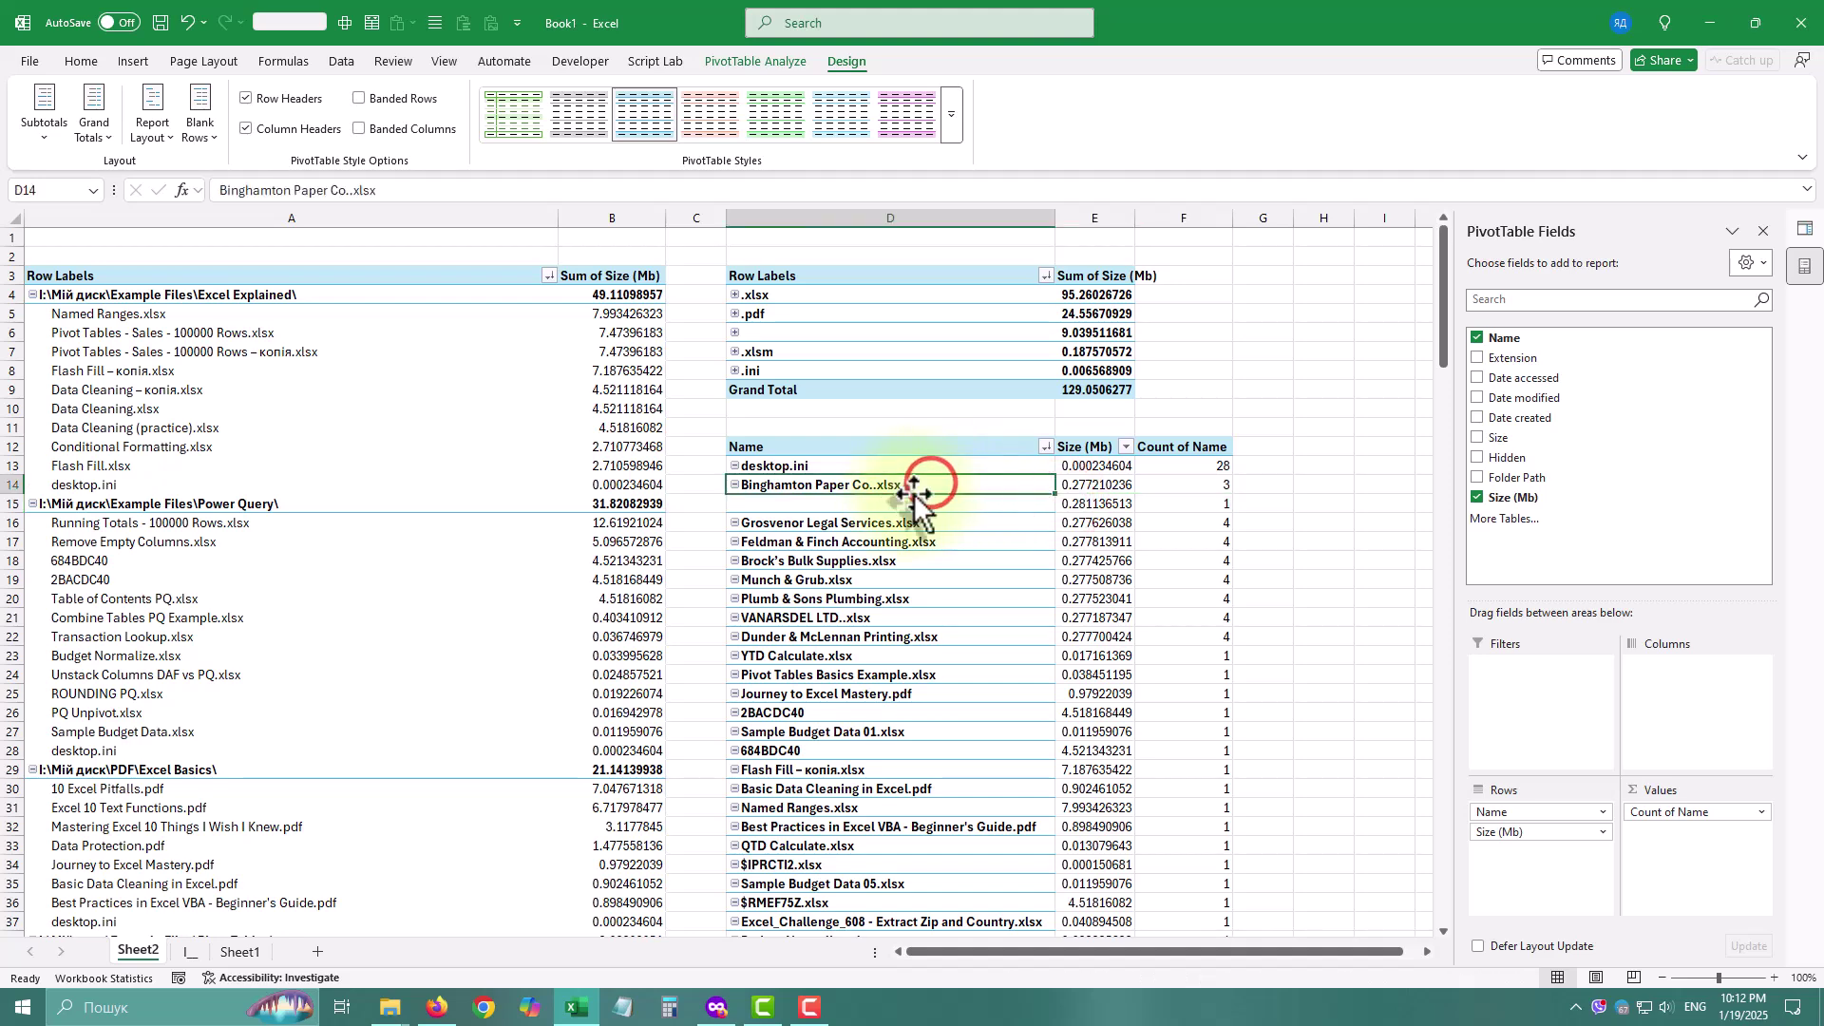
{"action": "left_click_drag", "start_coordinate": [929, 476], "coordinate": [1231, 486]}
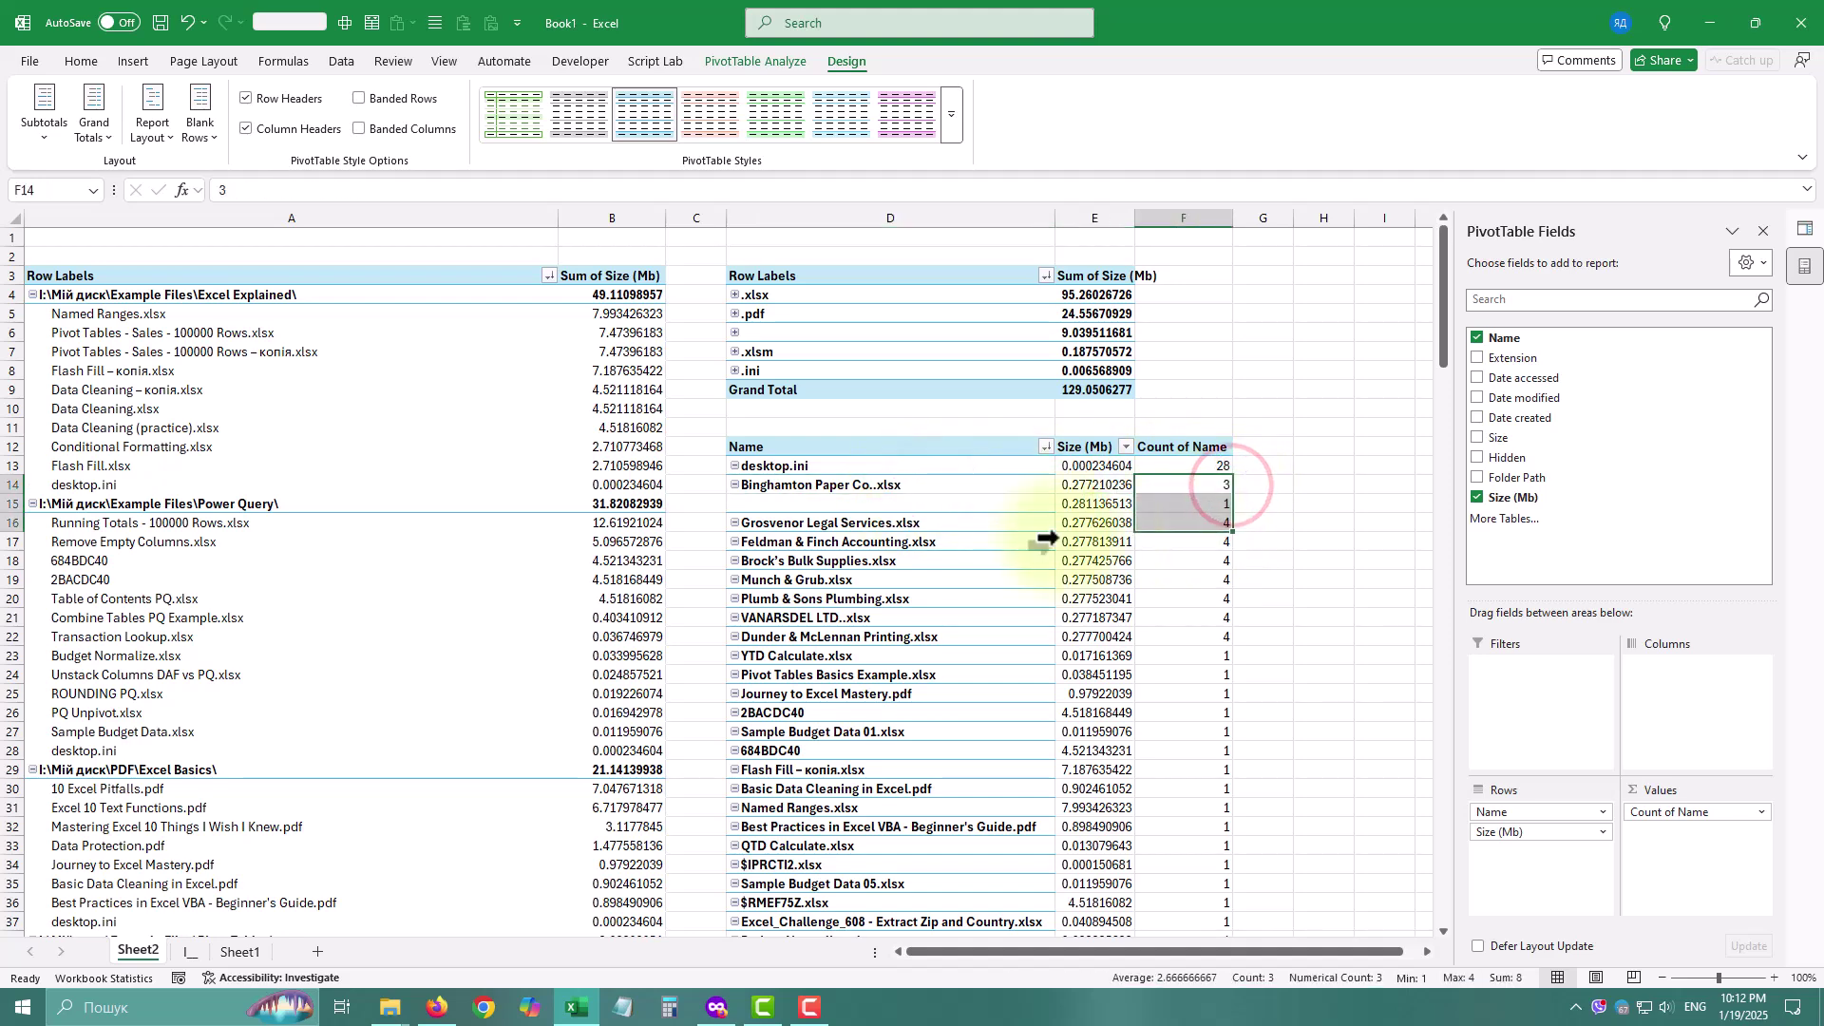
{"action": "left_click_drag", "start_coordinate": [957, 521], "coordinate": [1199, 568]}
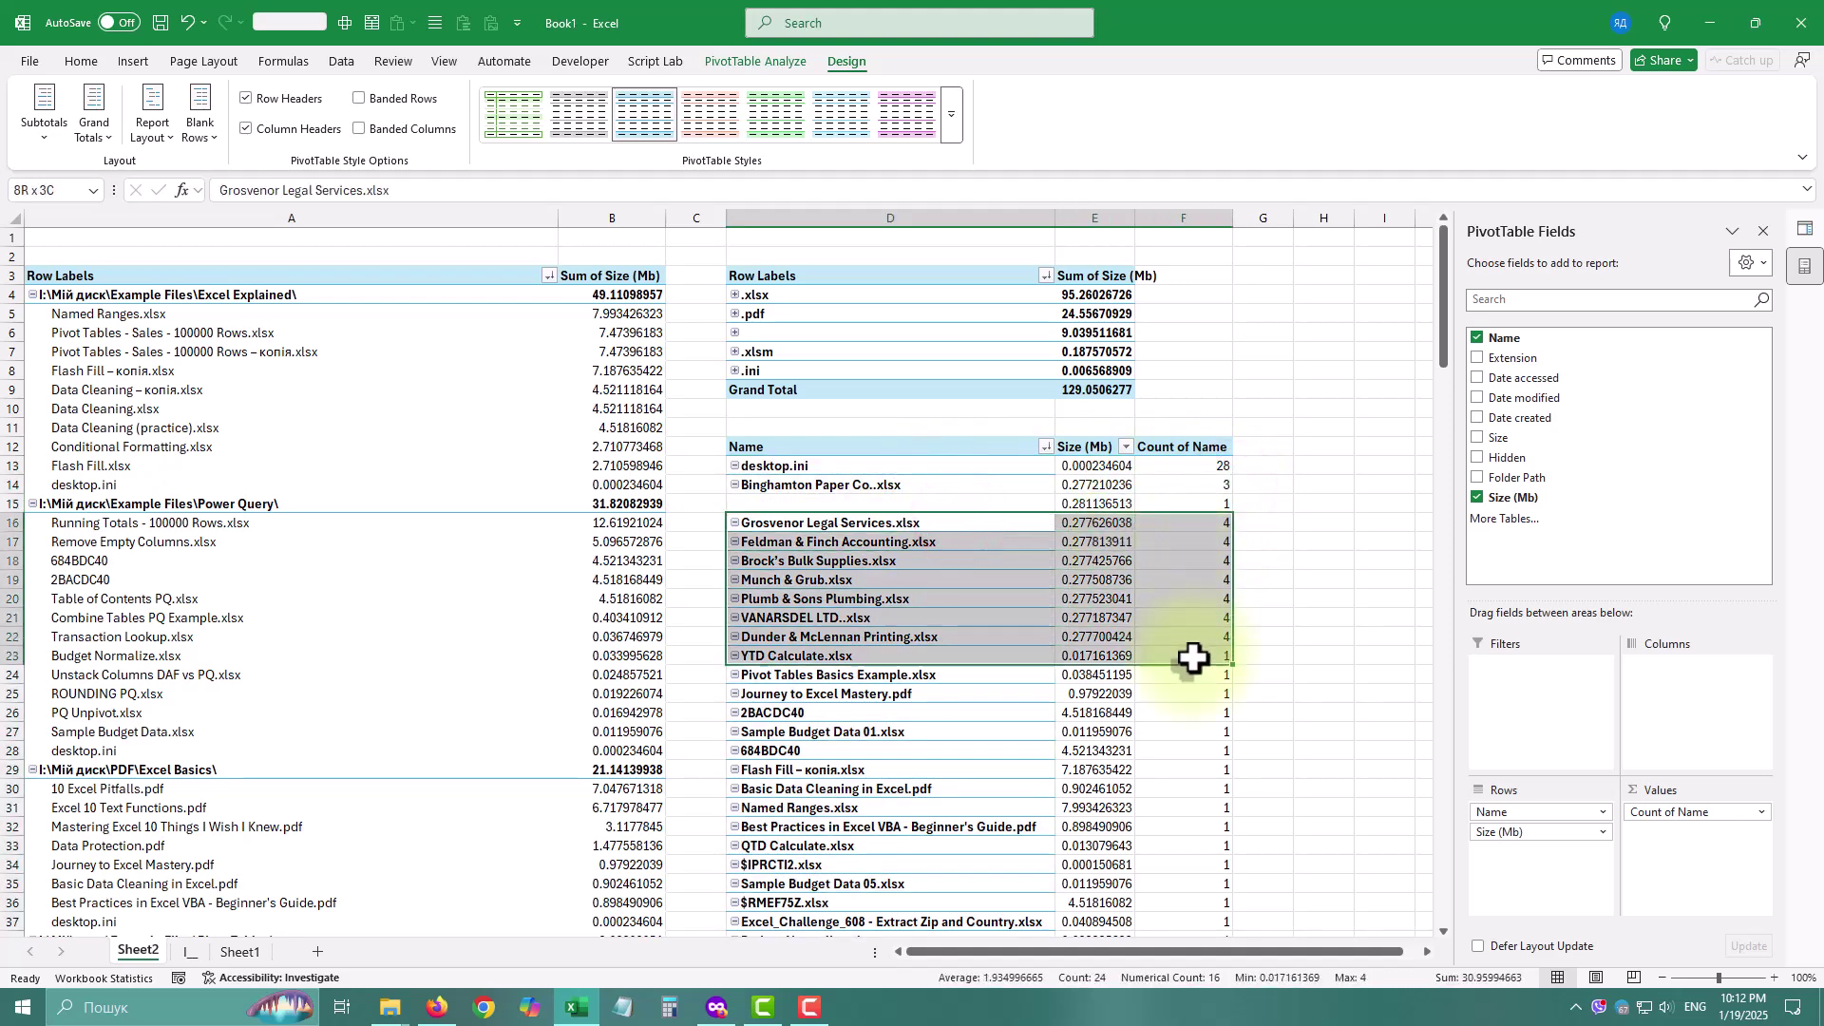